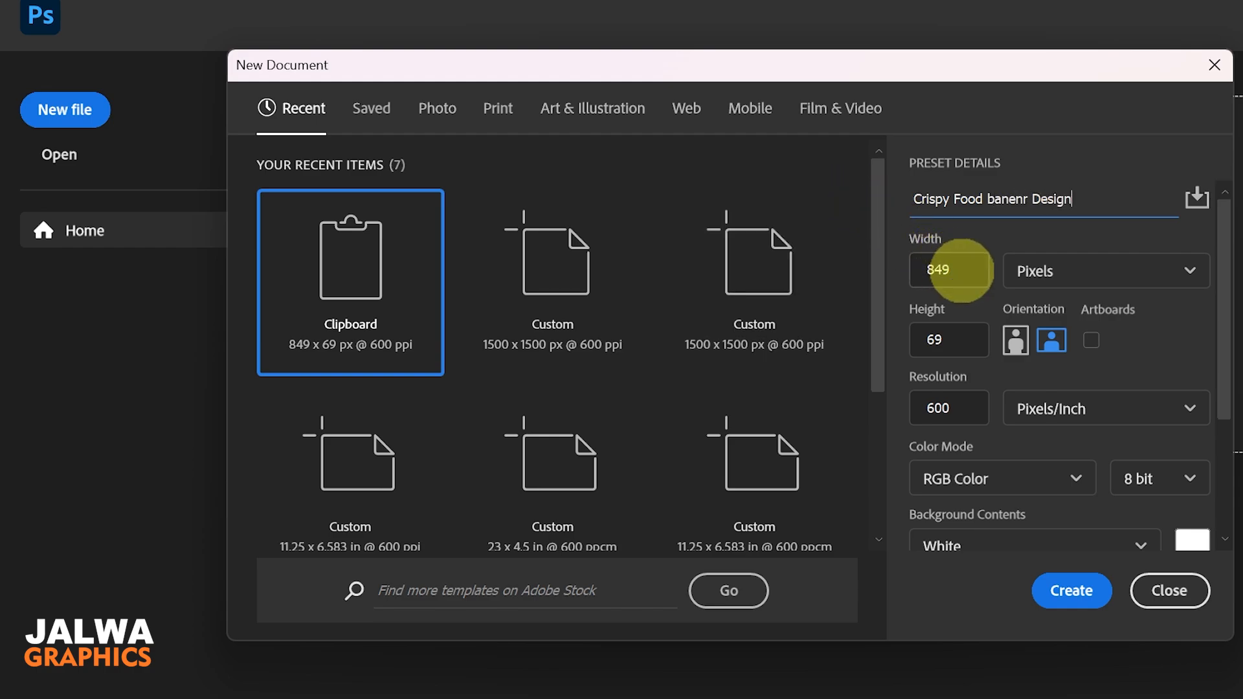
Step: Create a 1500 x 1500 px RGB document at 600 pixels/inch and add a one-column guide layout with 50 px margins on all sides
click(929, 268)
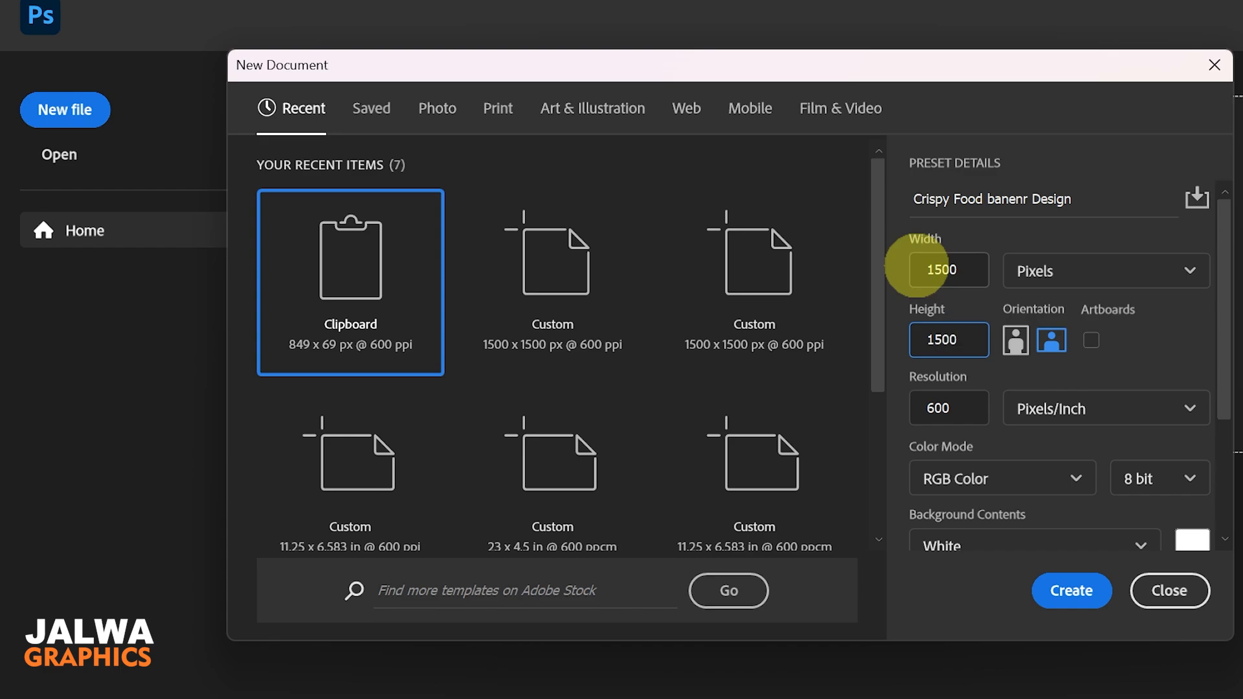
click(1071, 590)
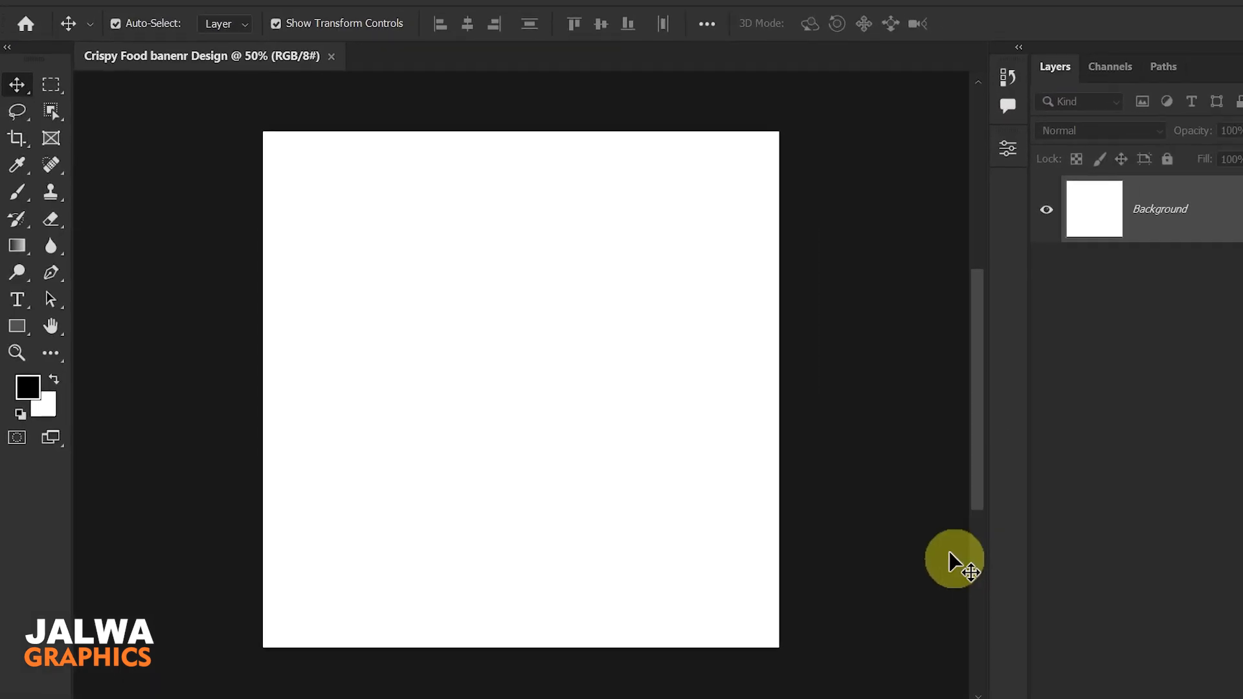
click(345, 13)
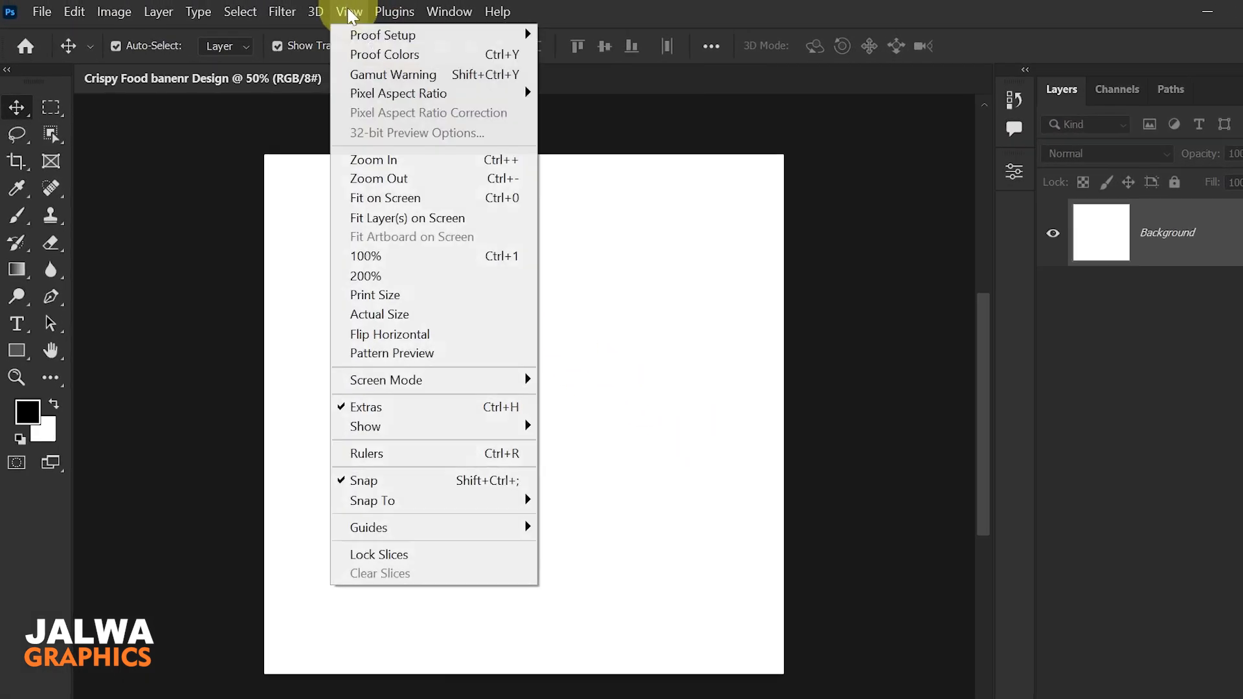
mouse_move(440, 528)
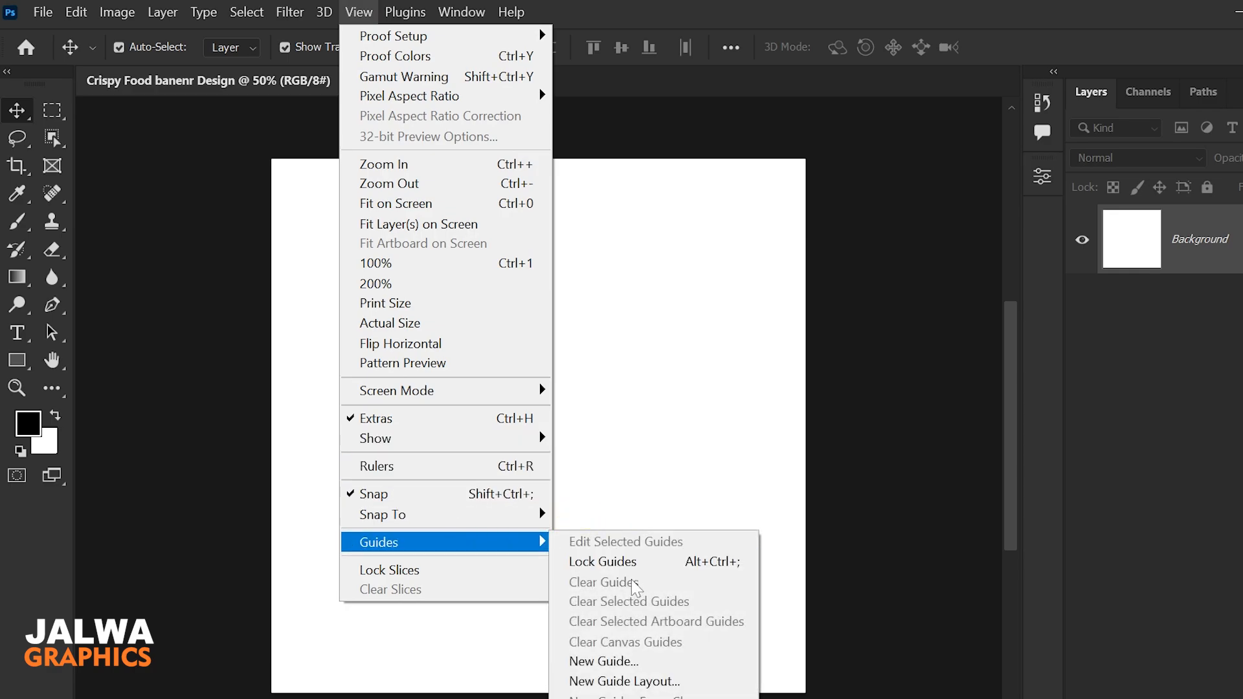
click(636, 681)
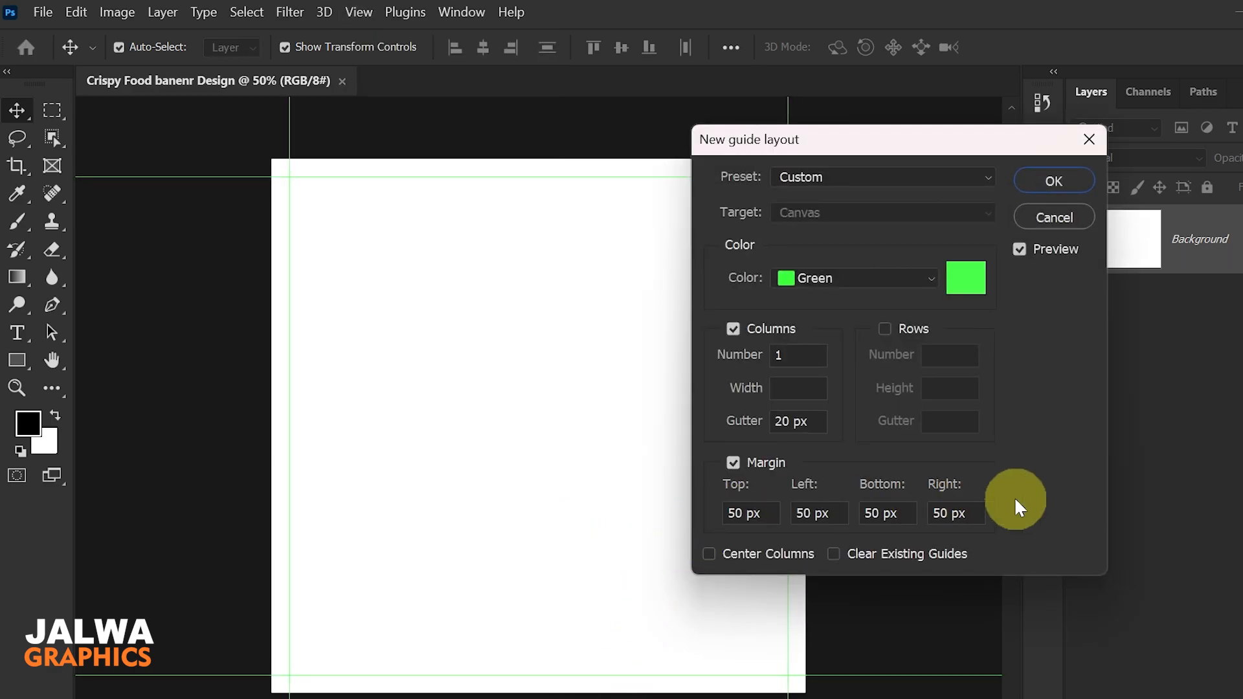
click(1048, 182)
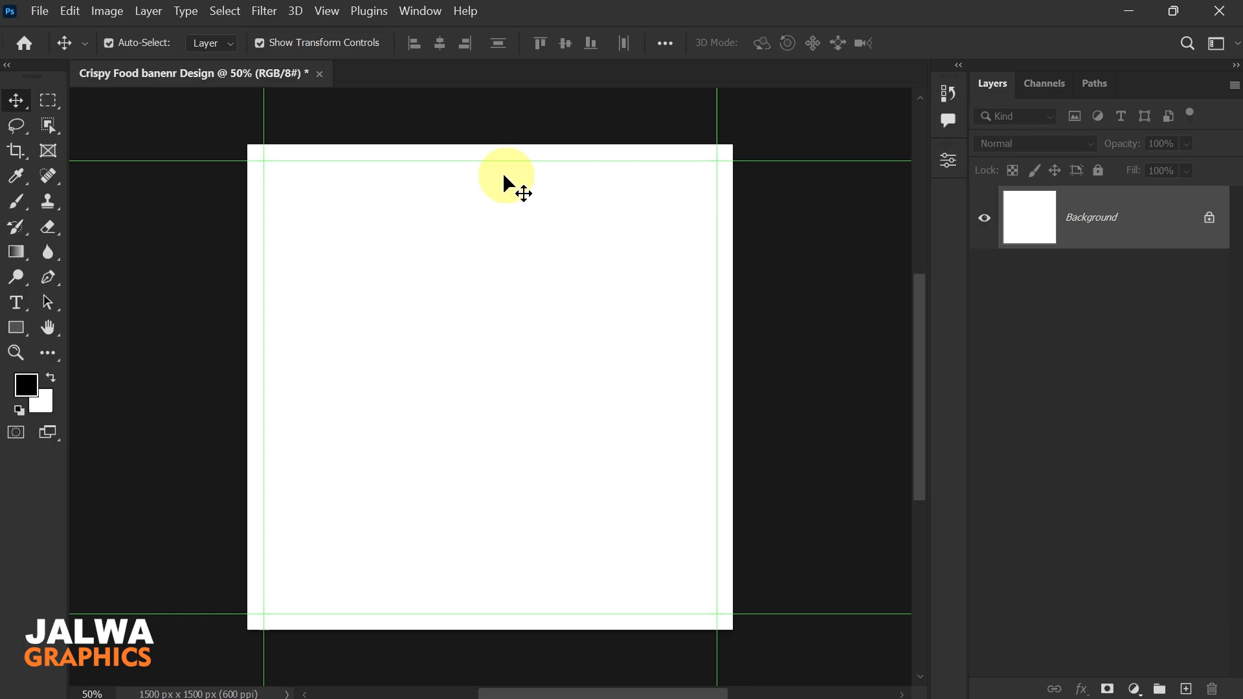
Step: Place the sunburst image 1528918_3494 from the pizza folder as an embedded object covering the canvas
click(45, 13)
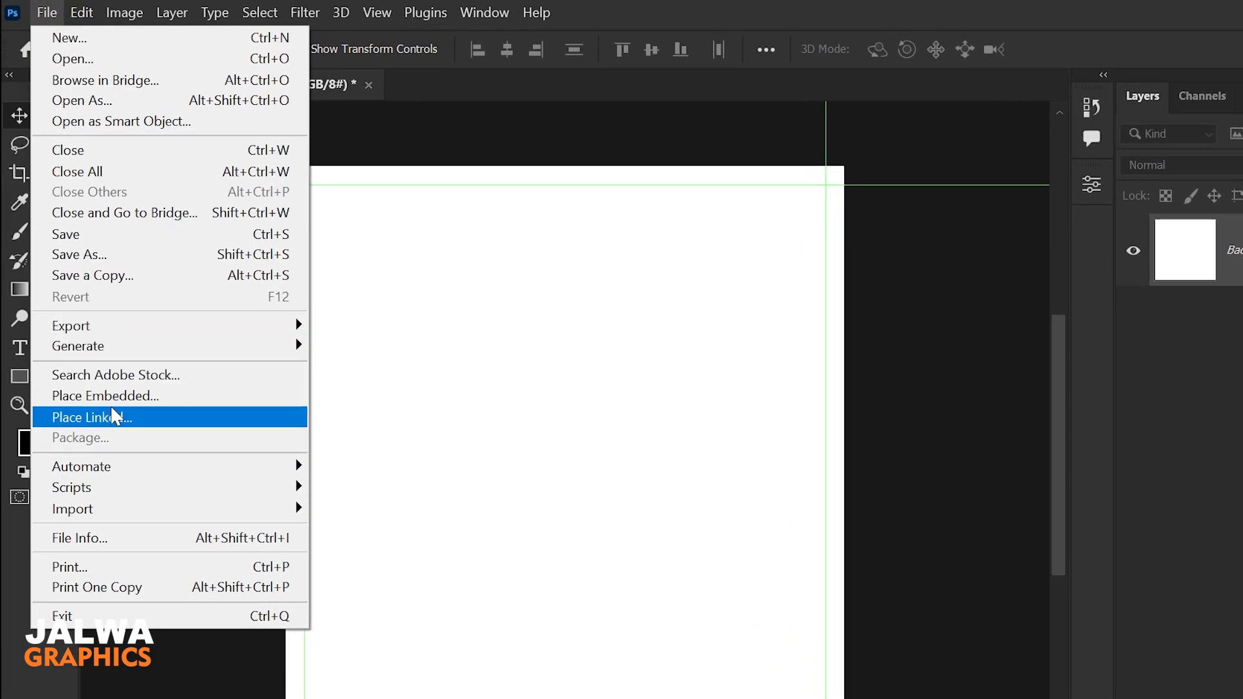
click(120, 395)
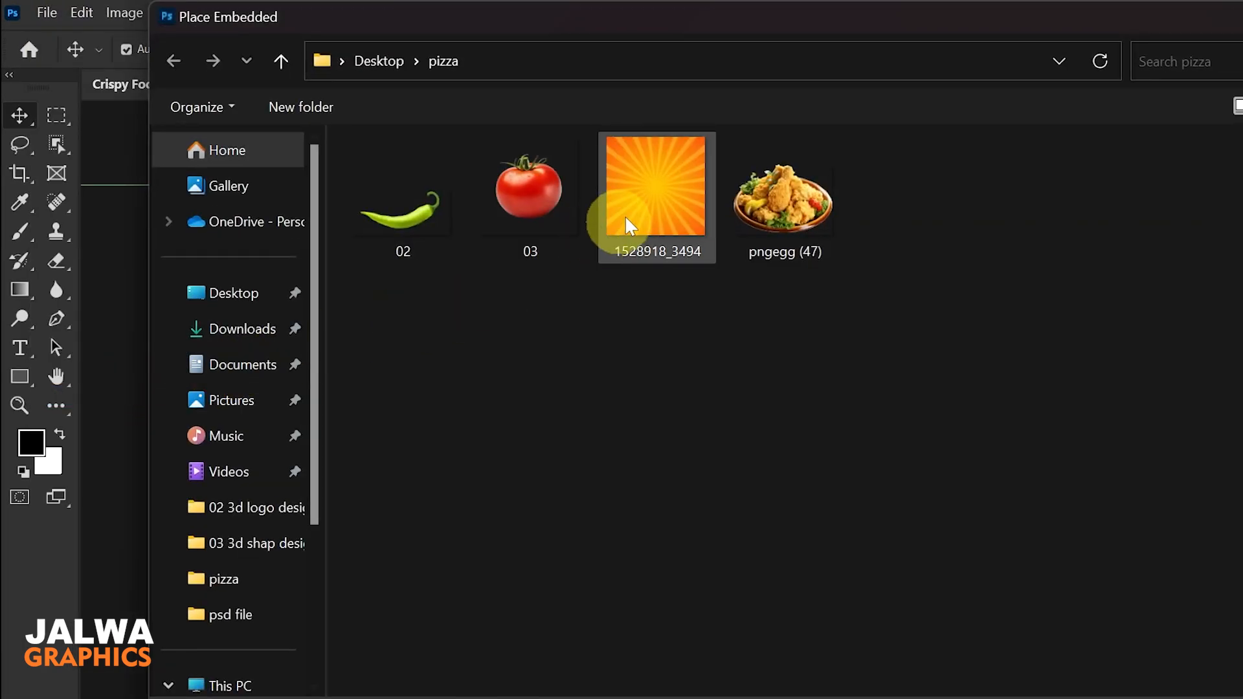
double_click(644, 202)
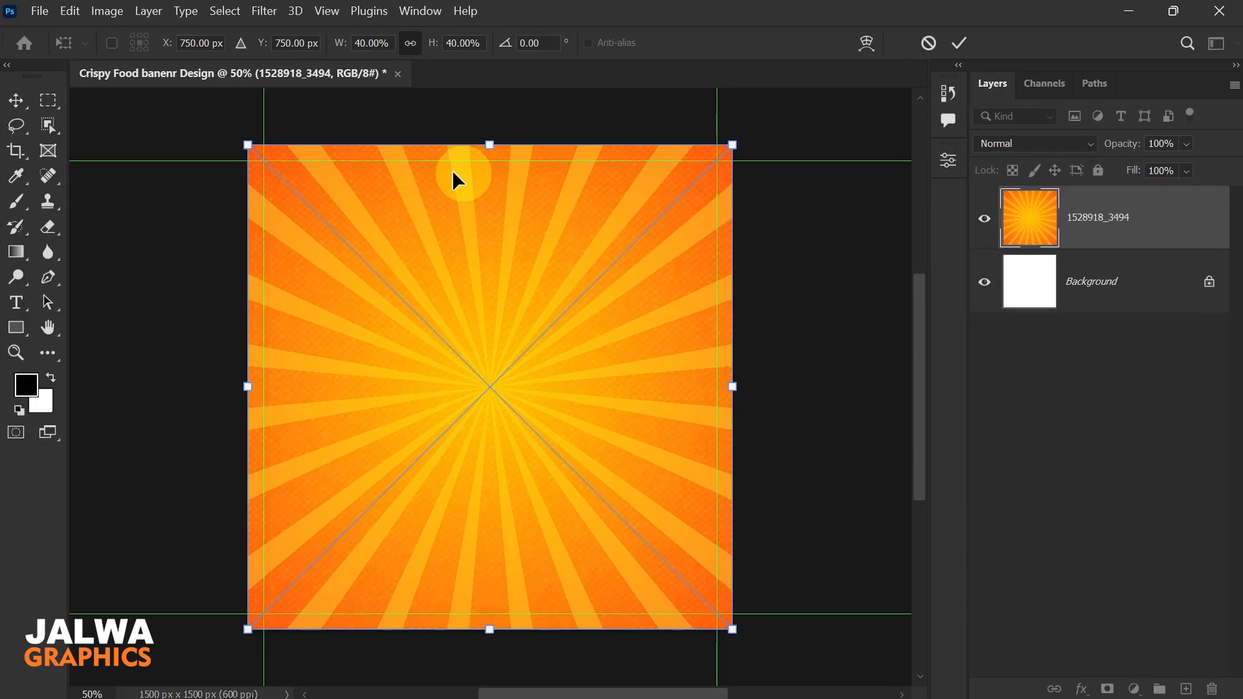
click(12, 101)
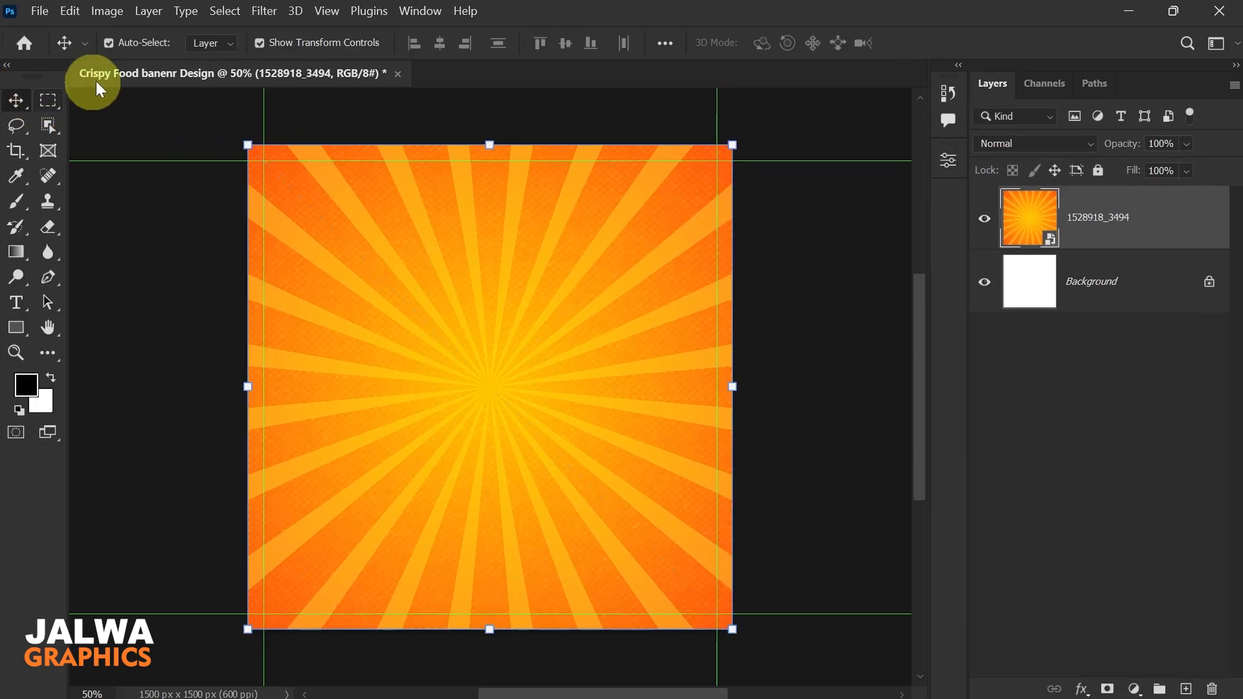
Step: Apply the Filter Gallery's Texturizer to the sunburst layer with the Canvas texture and light from the top
click(262, 11)
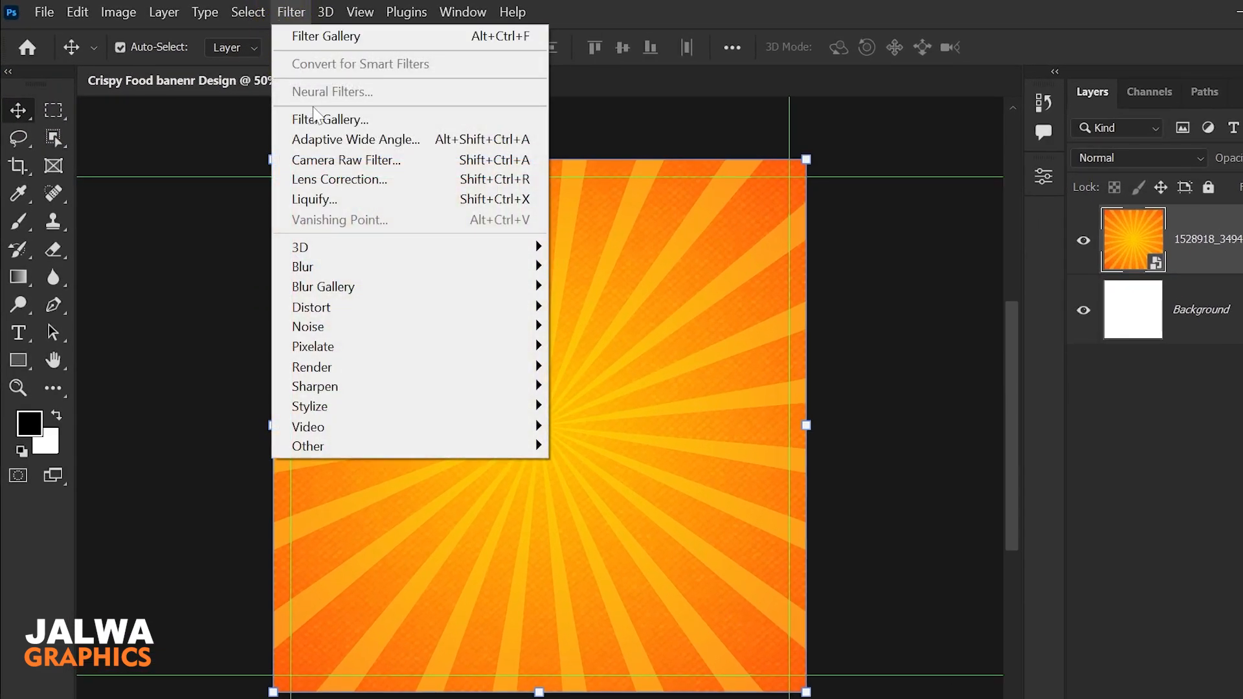
click(288, 110)
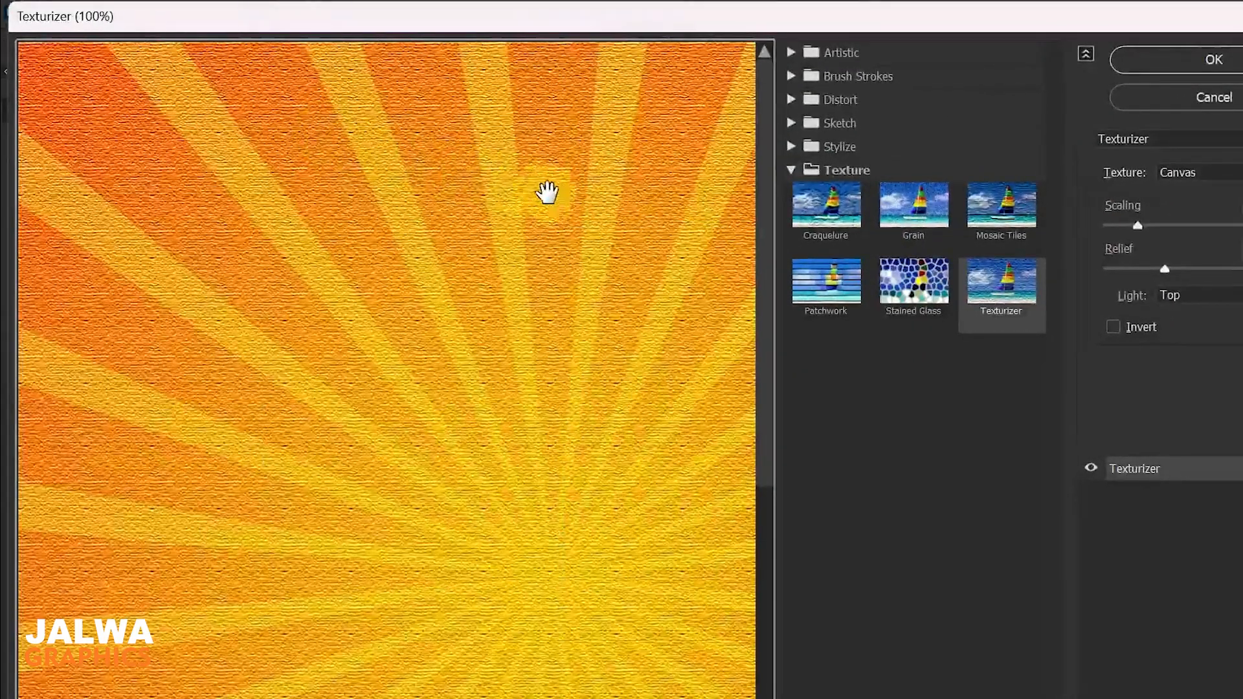
click(1196, 58)
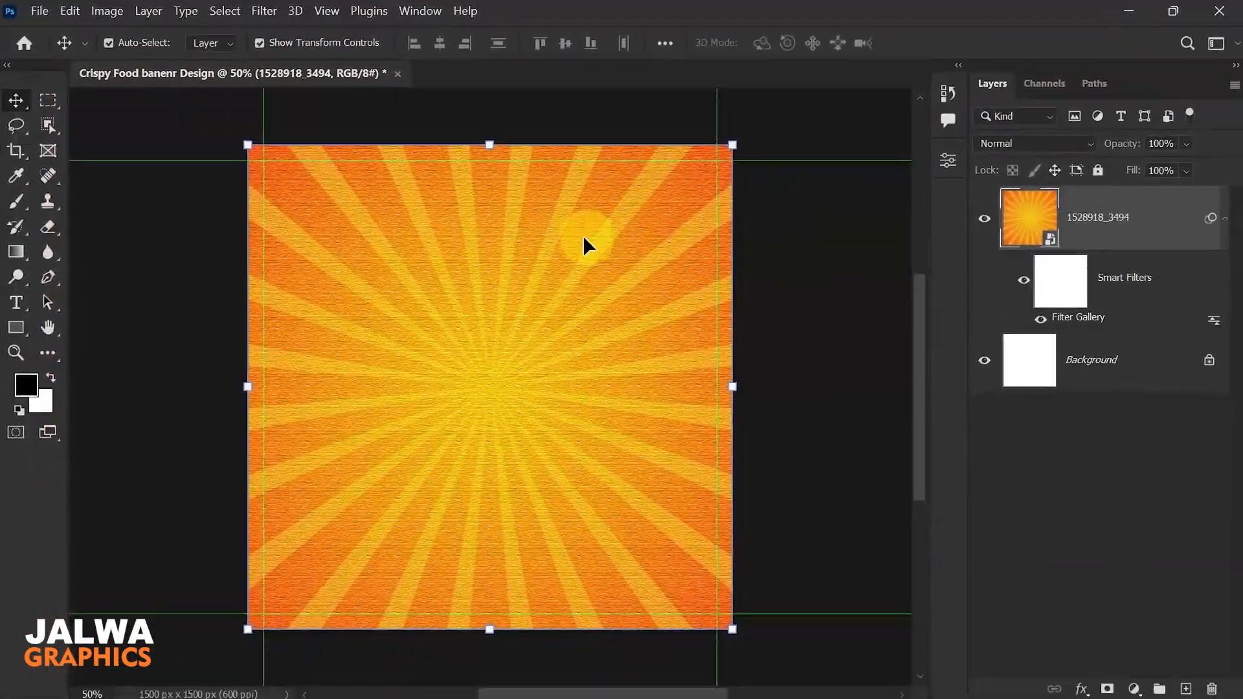
Step: Draw a tall rectangle shape of about 852 x 1493 px over the middle of the sunburst background
right_click(19, 332)
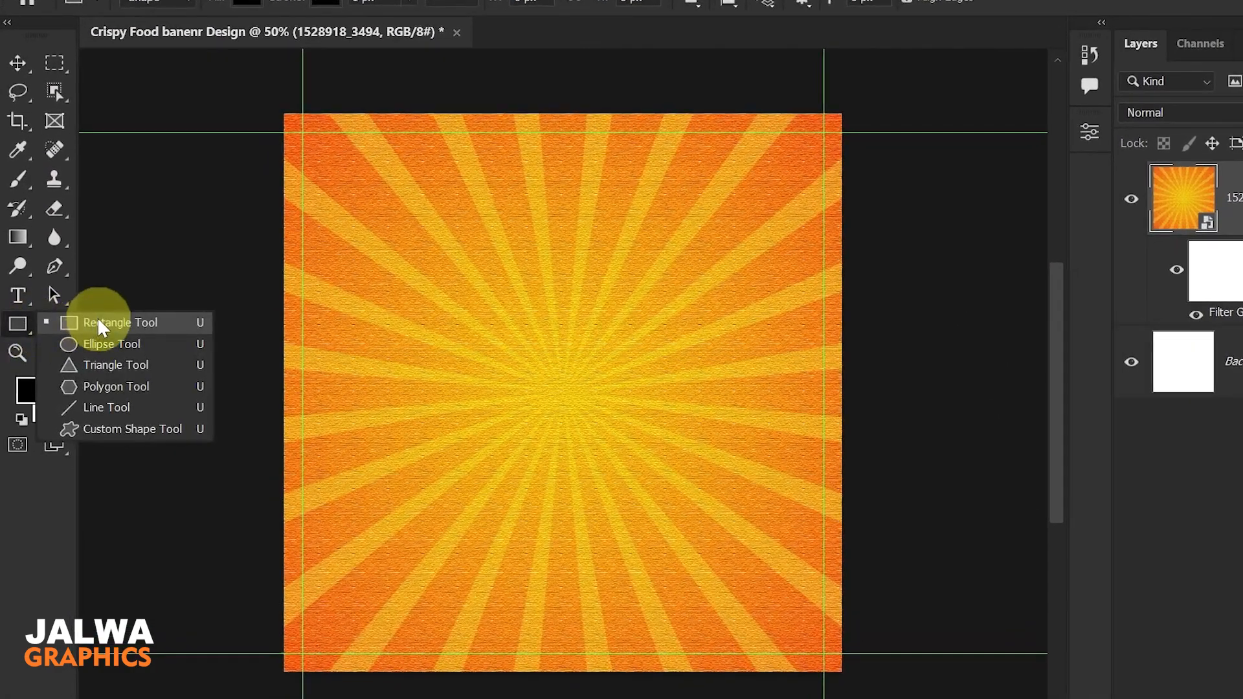
click(88, 326)
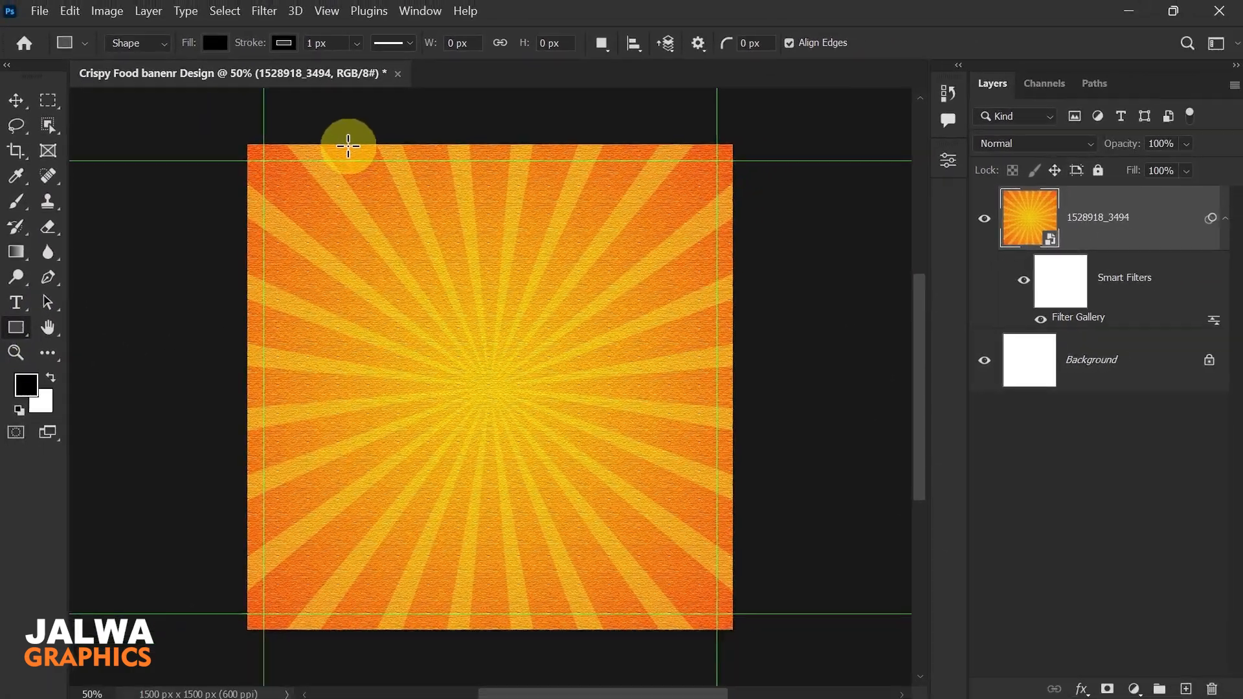
drag(399, 114, 623, 628)
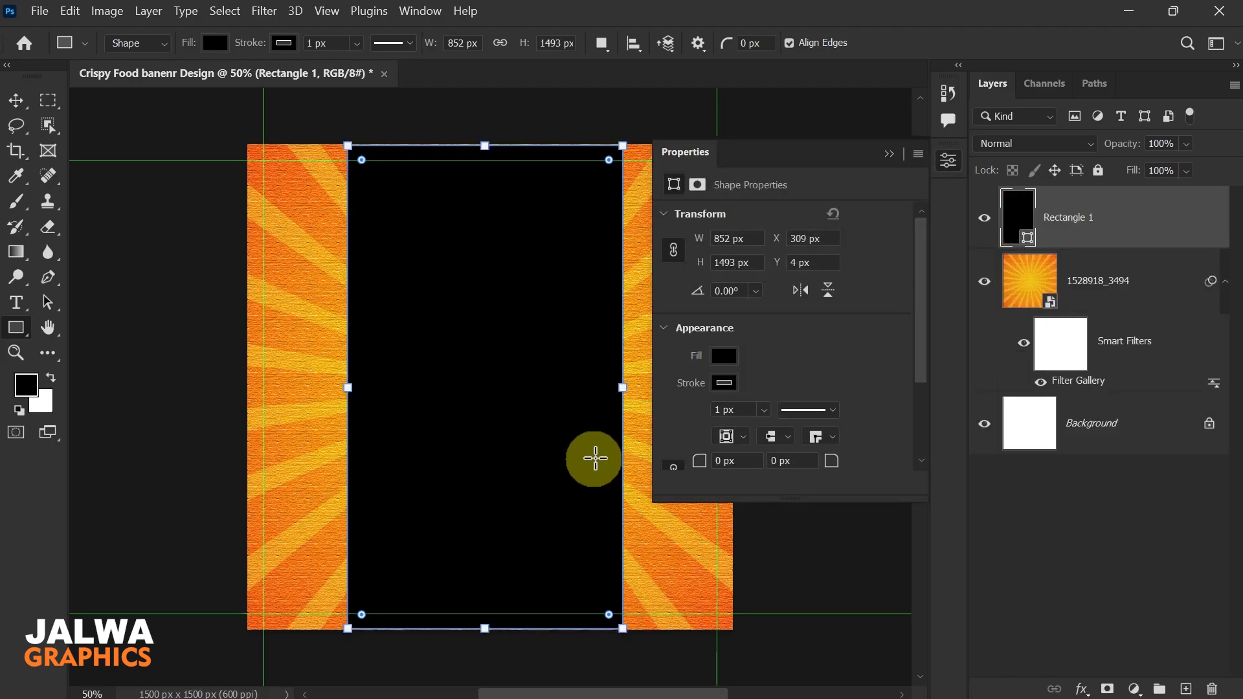
Step: Remove the rectangle's stroke and set its fill to white
click(724, 384)
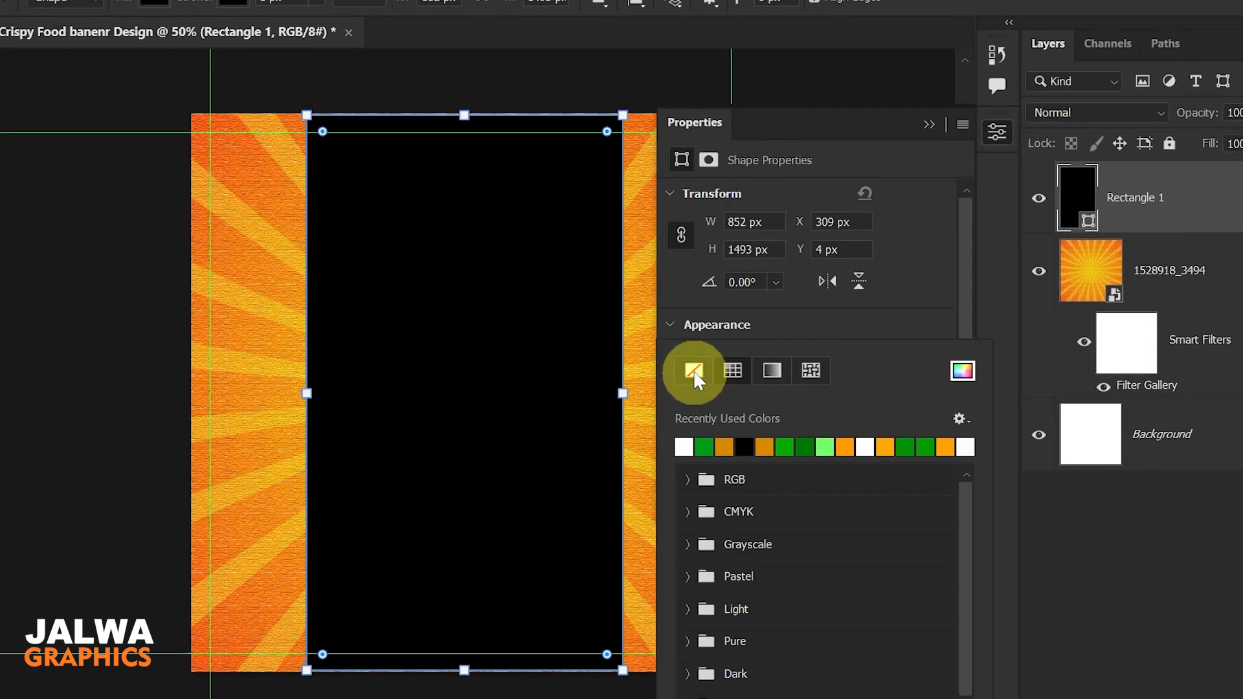
click(694, 373)
click(732, 356)
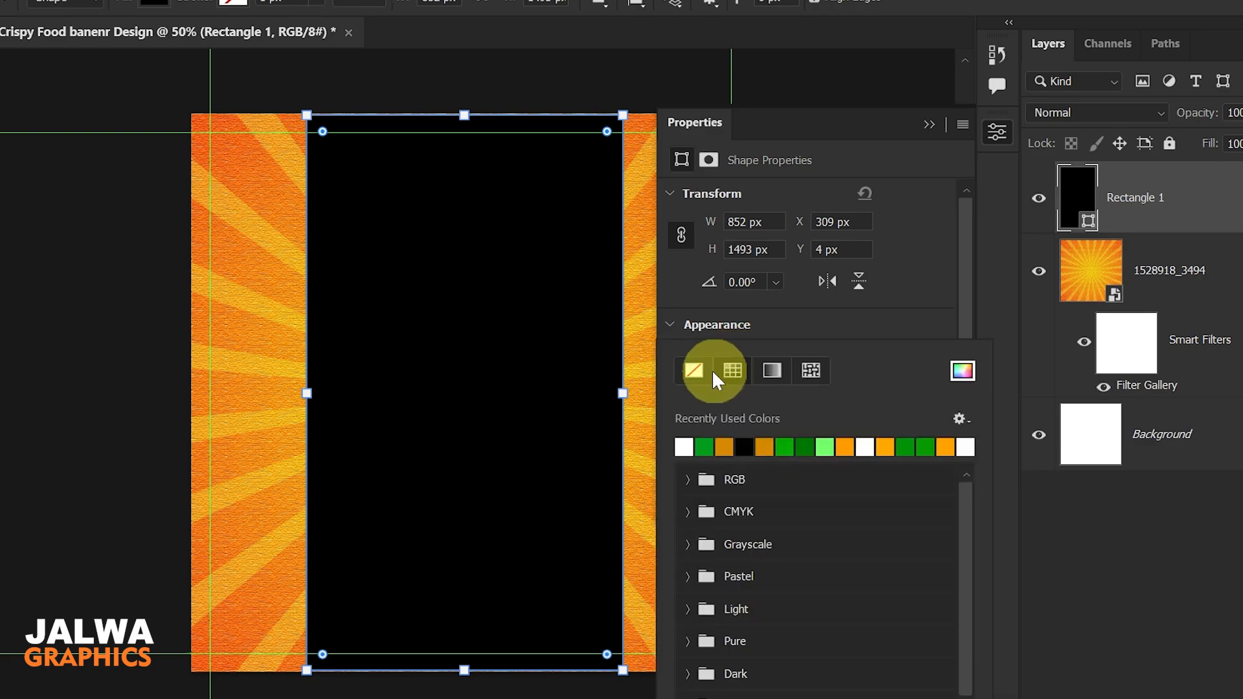
click(685, 440)
Step: Round all four corners of the white rectangle to a 44 px radius
scroll(873, 318, down, 3)
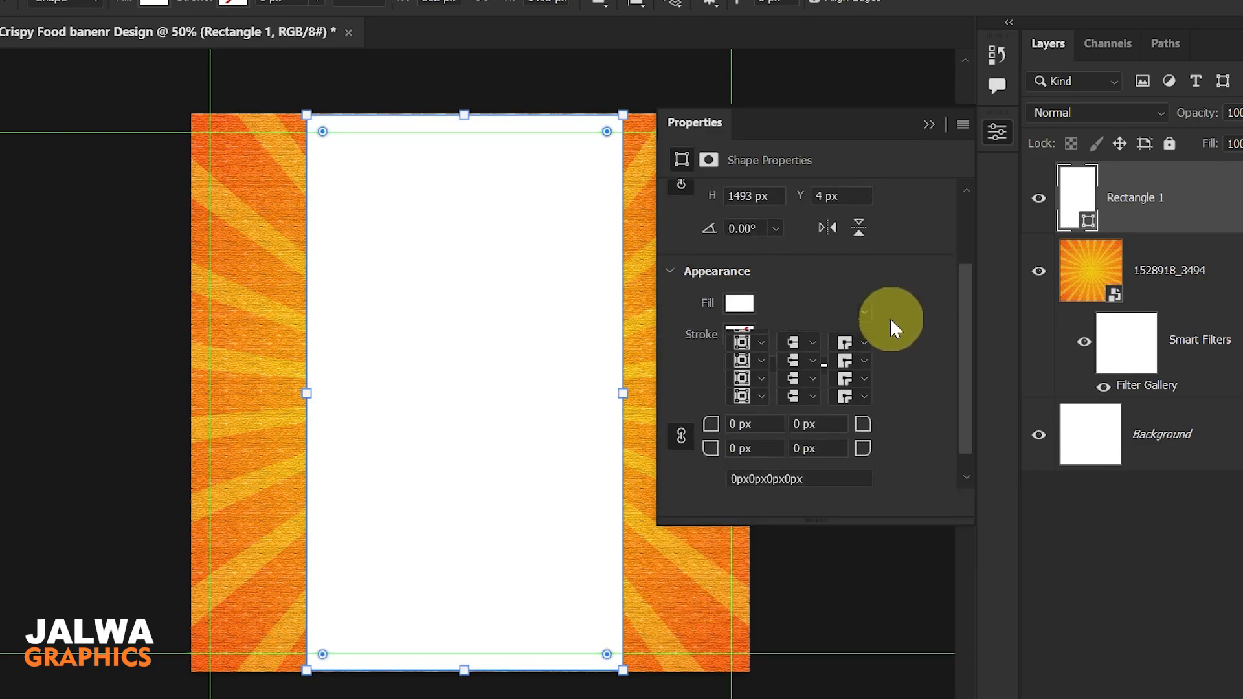
drag(703, 355, 718, 356)
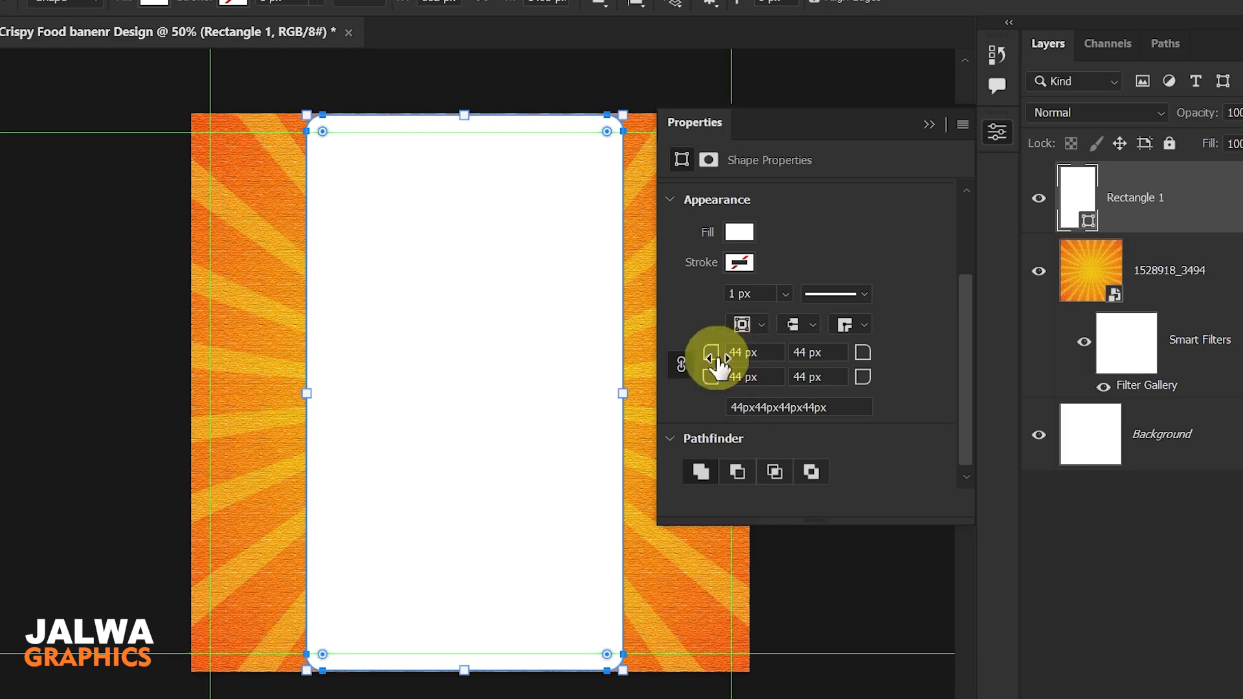
click(929, 124)
Step: Scale the white rectangle to the full canvas height, about 100.47%, and centre it at X 750 px, Y 750 px
click(15, 101)
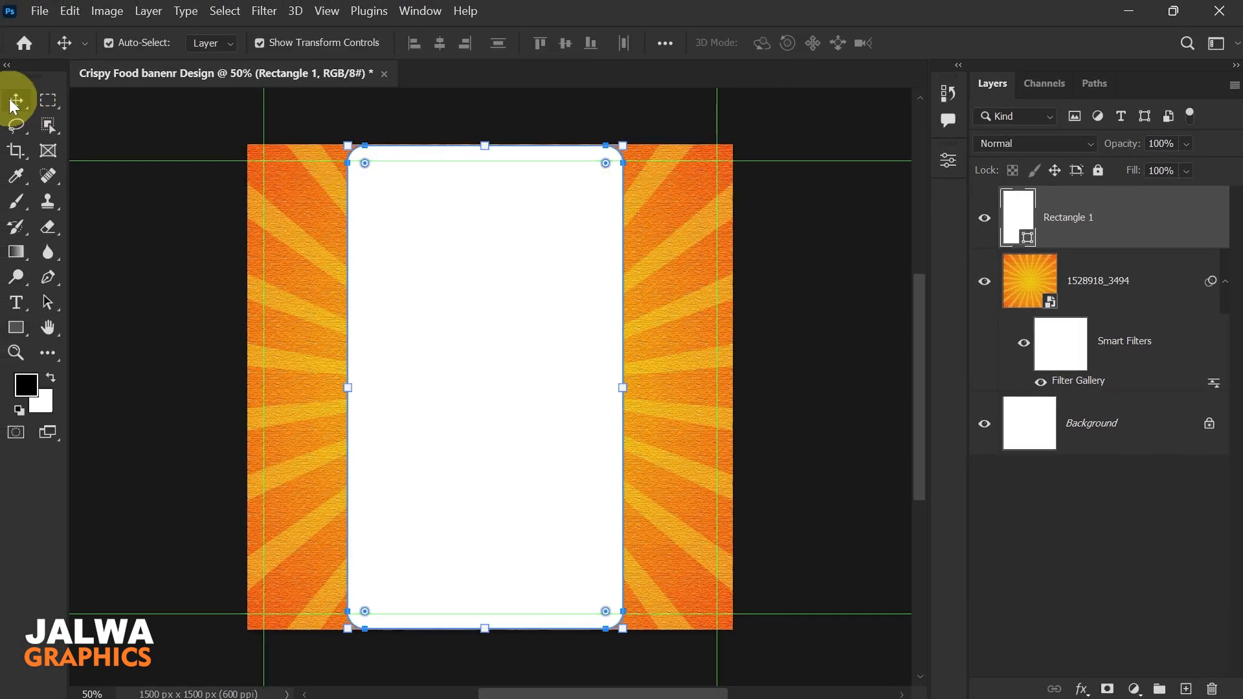
drag(485, 149, 484, 146)
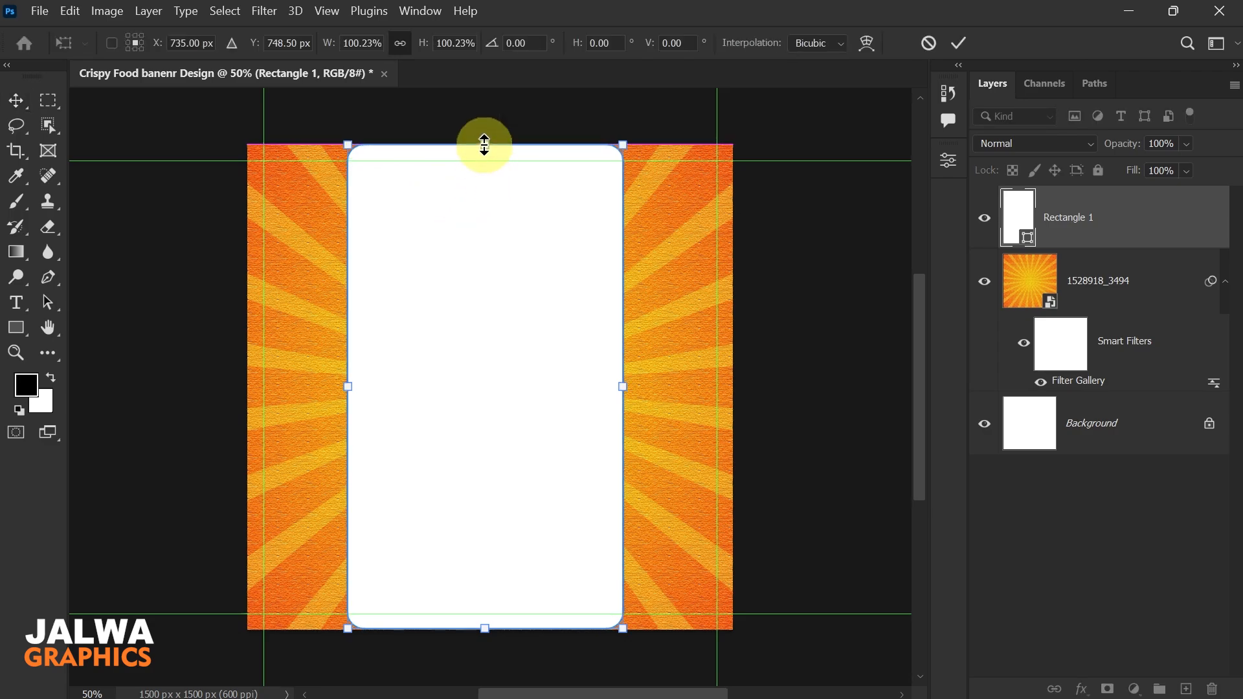
mouse_move(484, 626)
mouse_down()
mouse_move(486, 613)
mouse_move(485, 629)
mouse_up()
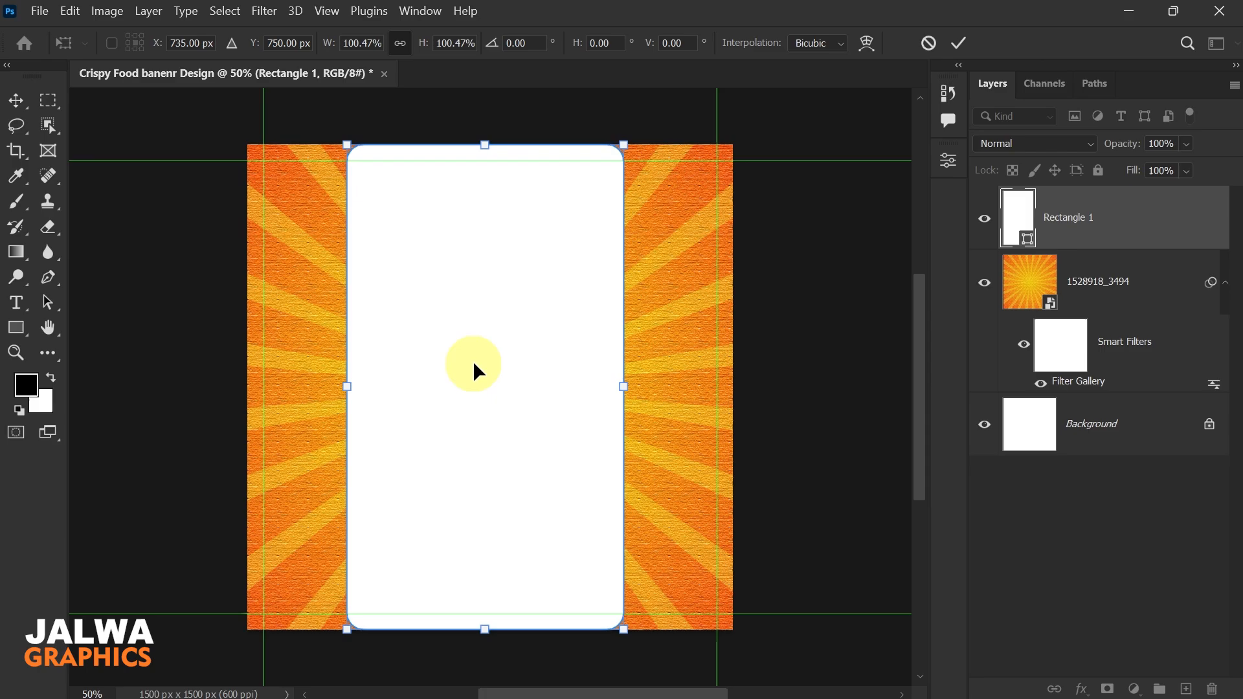
drag(473, 365, 478, 365)
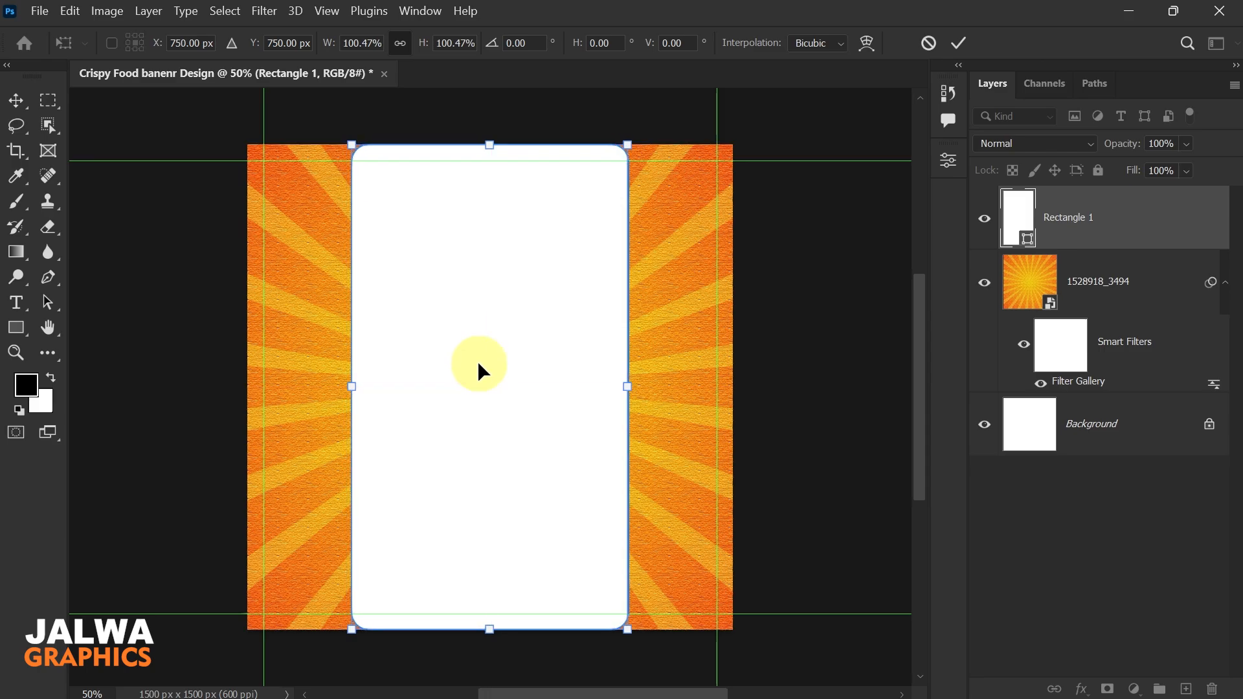
key(Return)
Step: Add a Multiply drop shadow to the white rectangle with 64% opacity, 90° angle, 190 px distance, 0% spread and 92 px size
right_click(1105, 215)
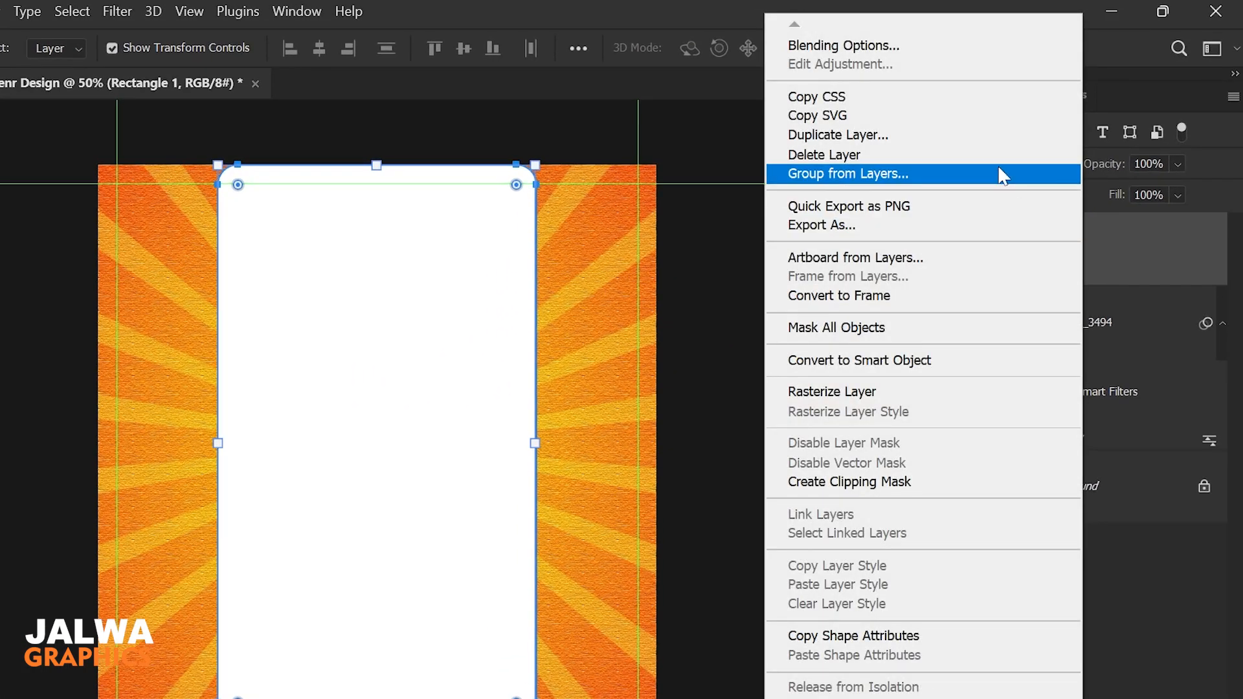
click(874, 46)
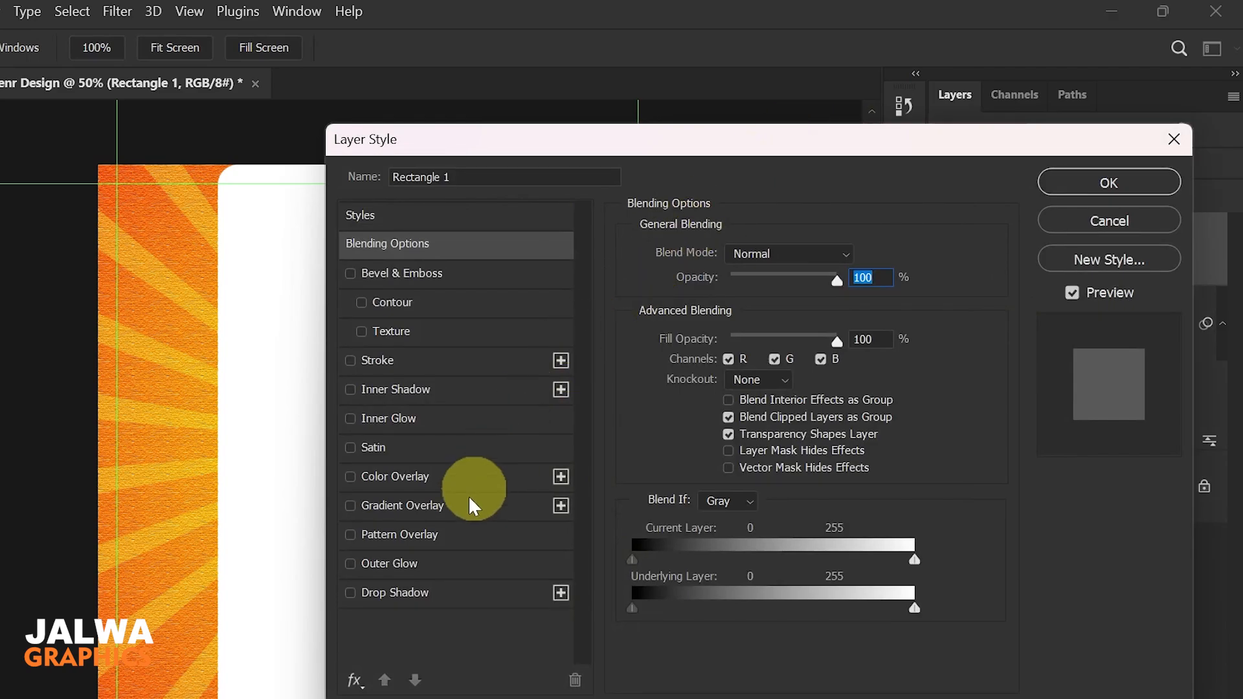
click(396, 594)
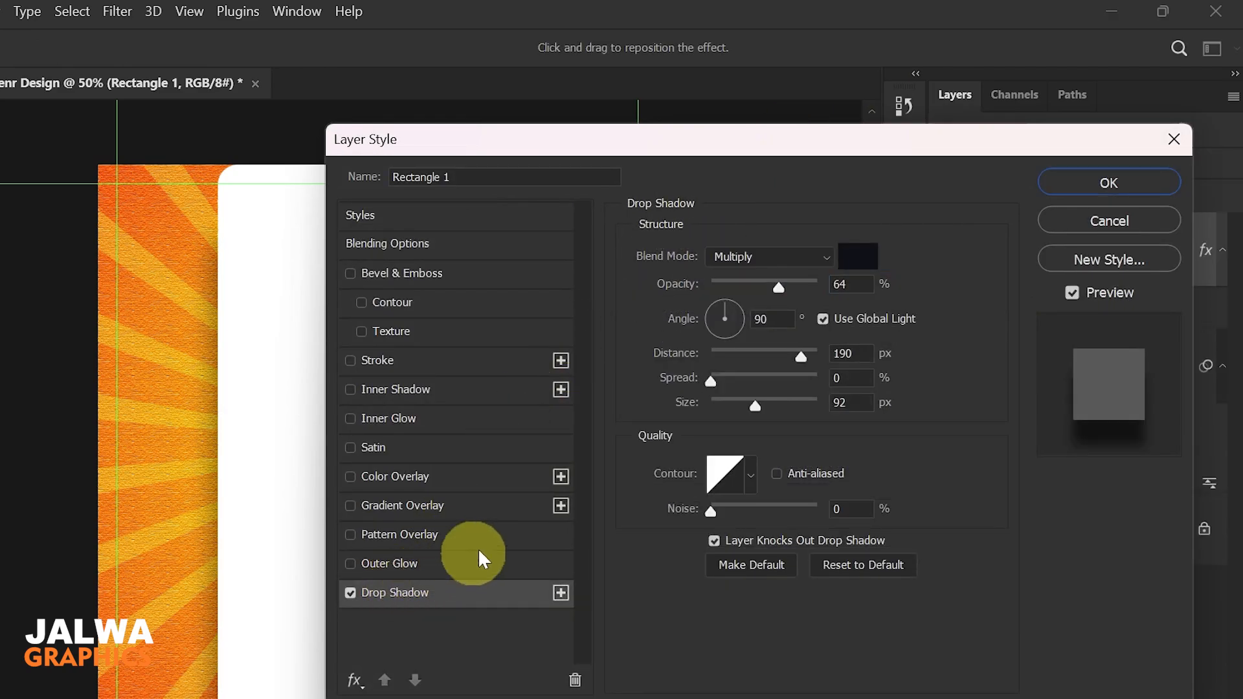
click(1107, 183)
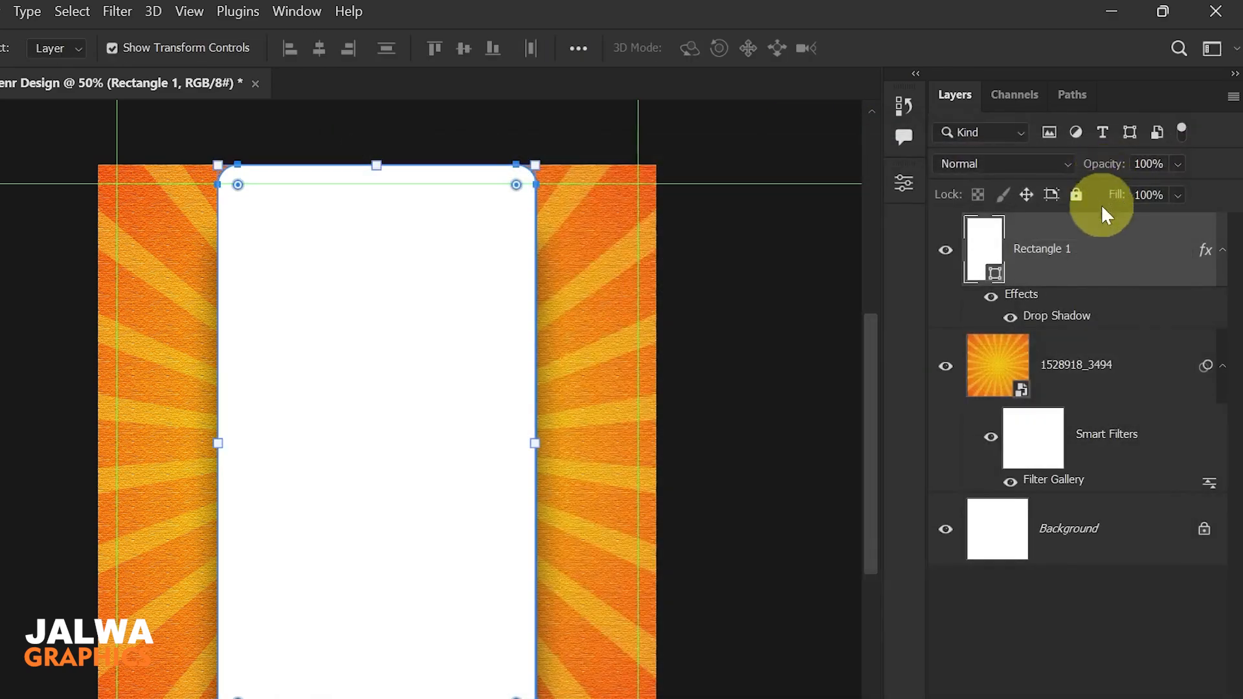
Step: Group the white rectangle and sunburst layers and name the group bg
click(1161, 364)
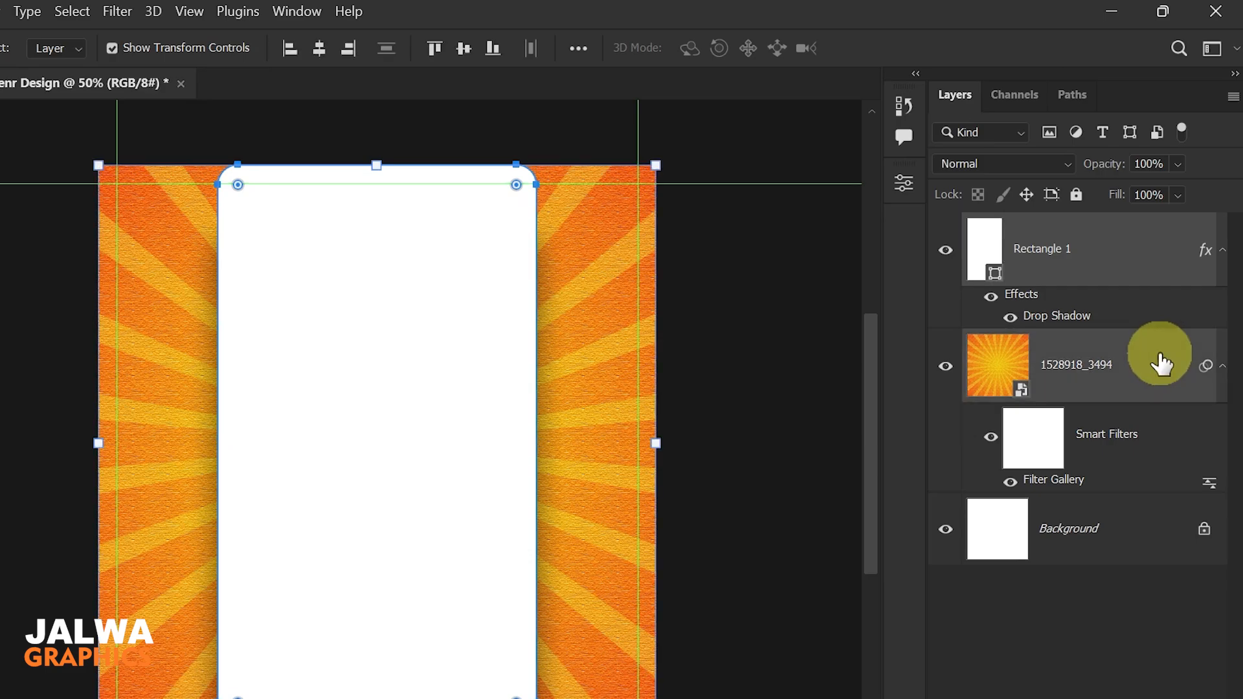
key(ctrl+g)
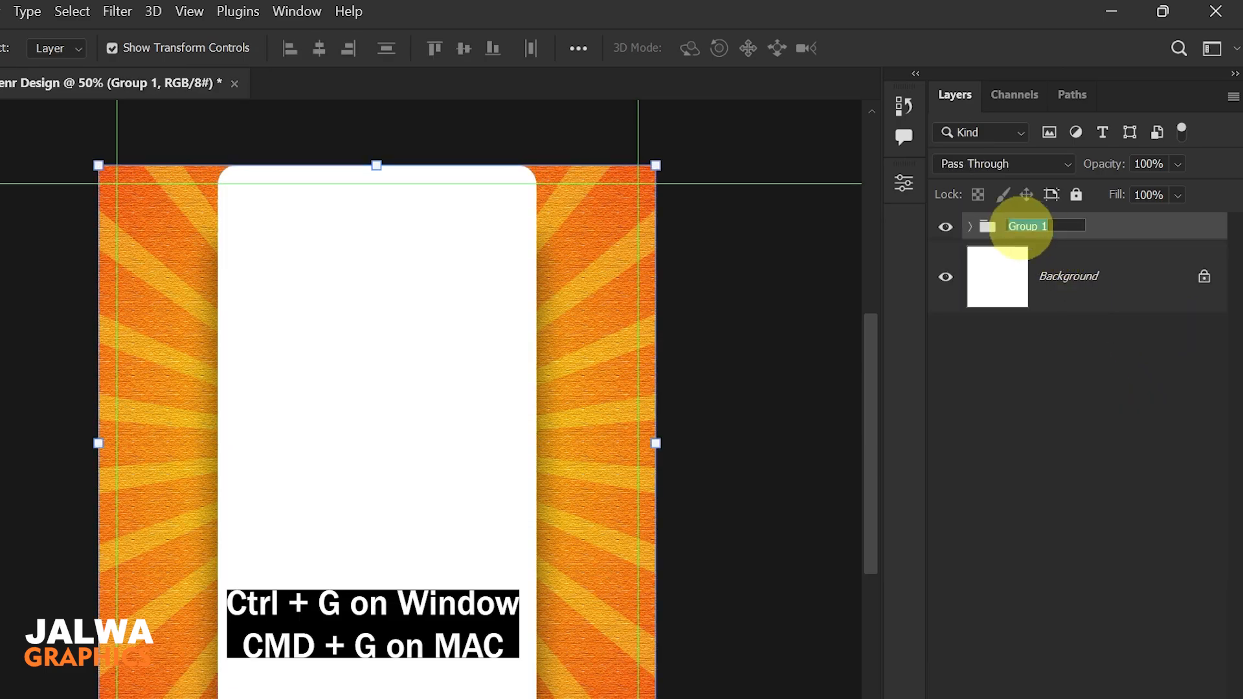
text(bg)
click(1055, 355)
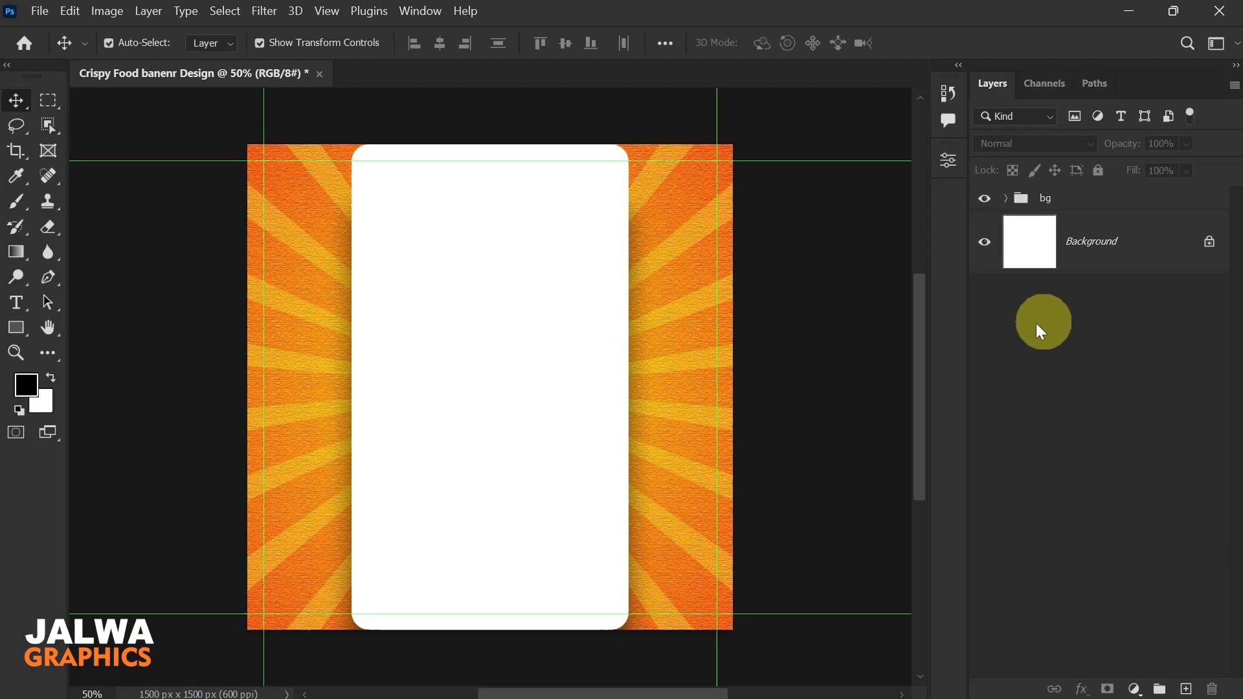
Step: Add the horizontal text "Crispy" in orange 15 pt Gula Caramel on the upper part of the white panel
click(16, 302)
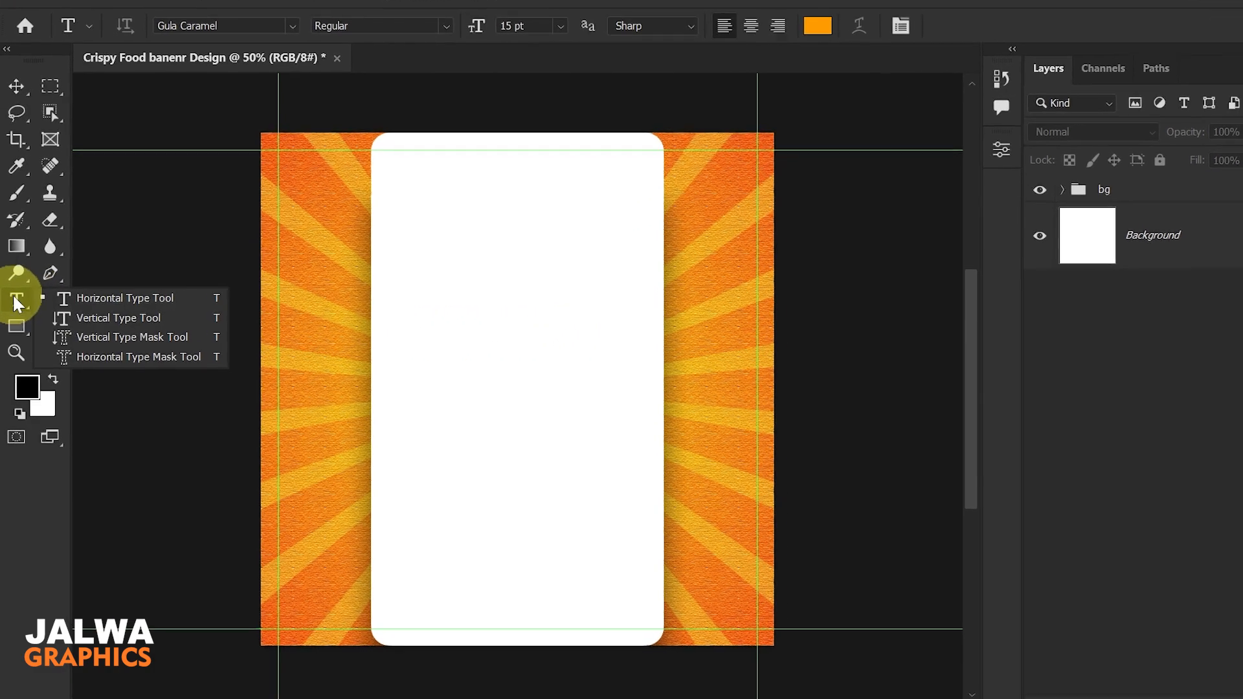
click(123, 298)
click(445, 274)
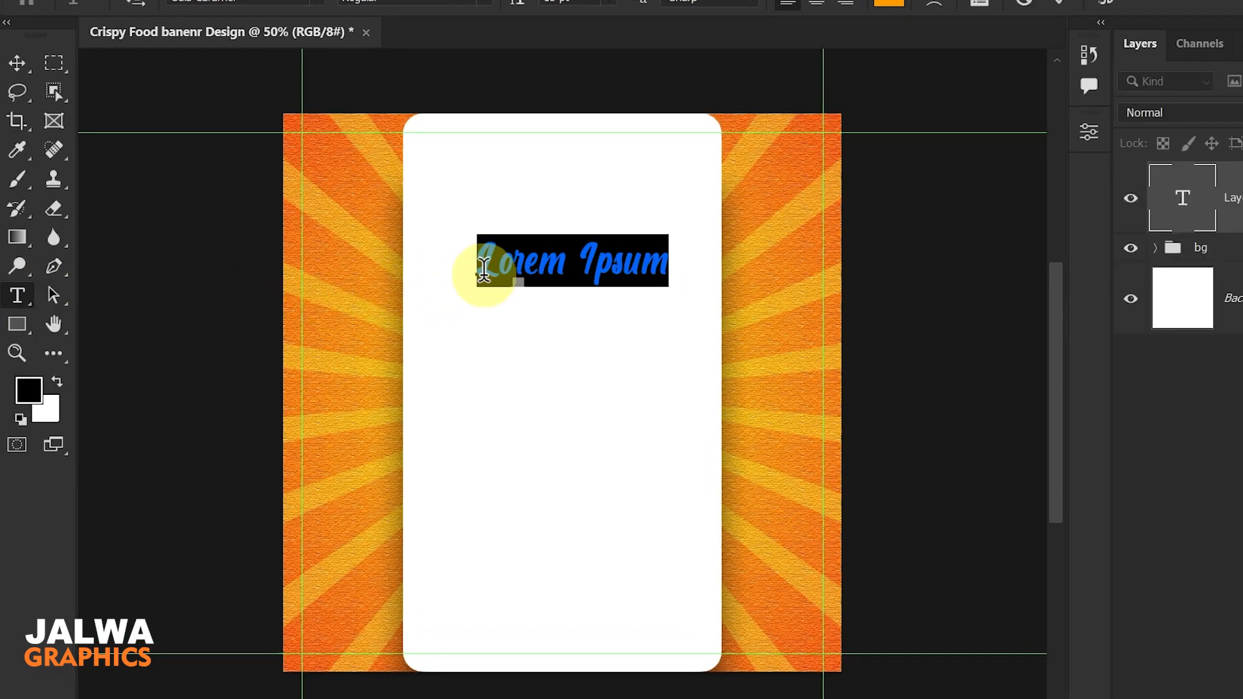
text(Cris)
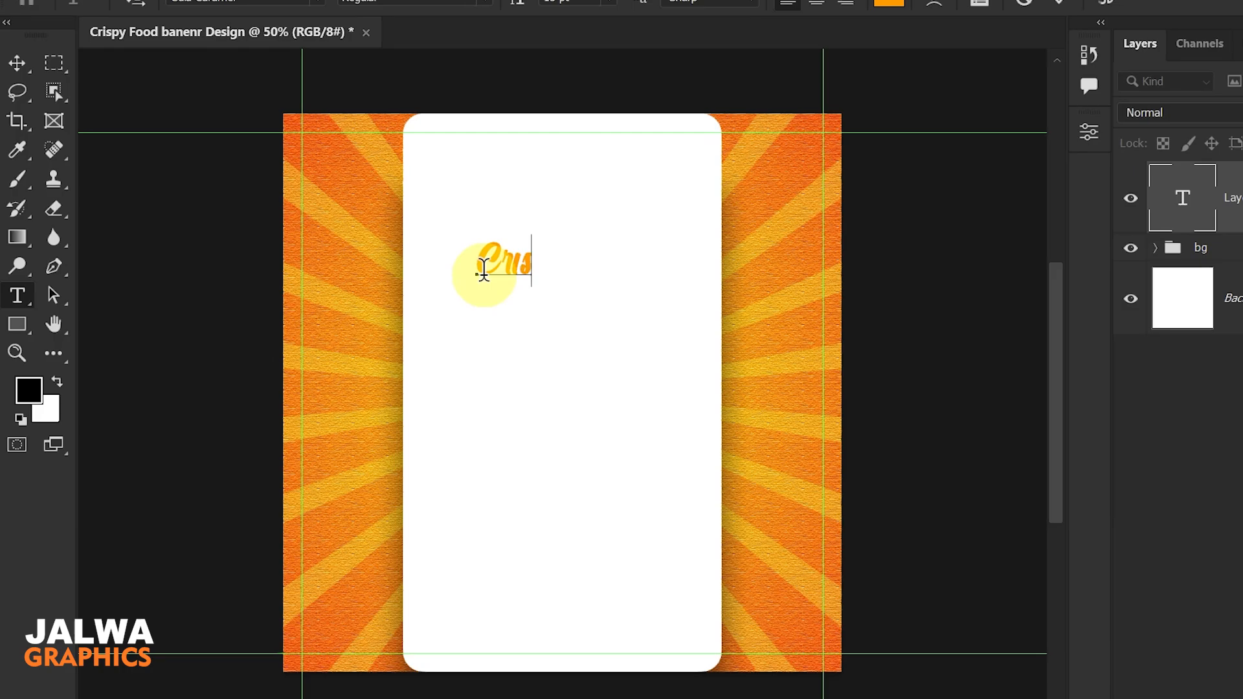
text(py)
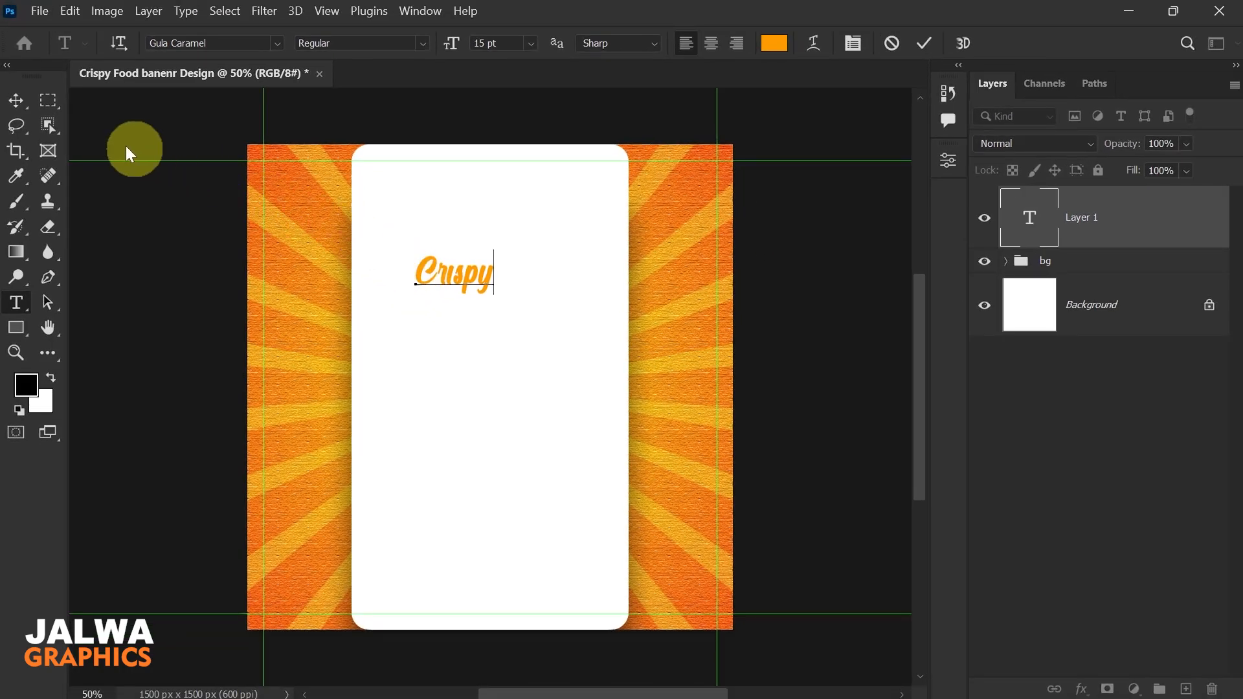
Step: Duplicate the "Crispy" text, place the copy directly beneath the original, and change its wording to "Chicken"
click(16, 100)
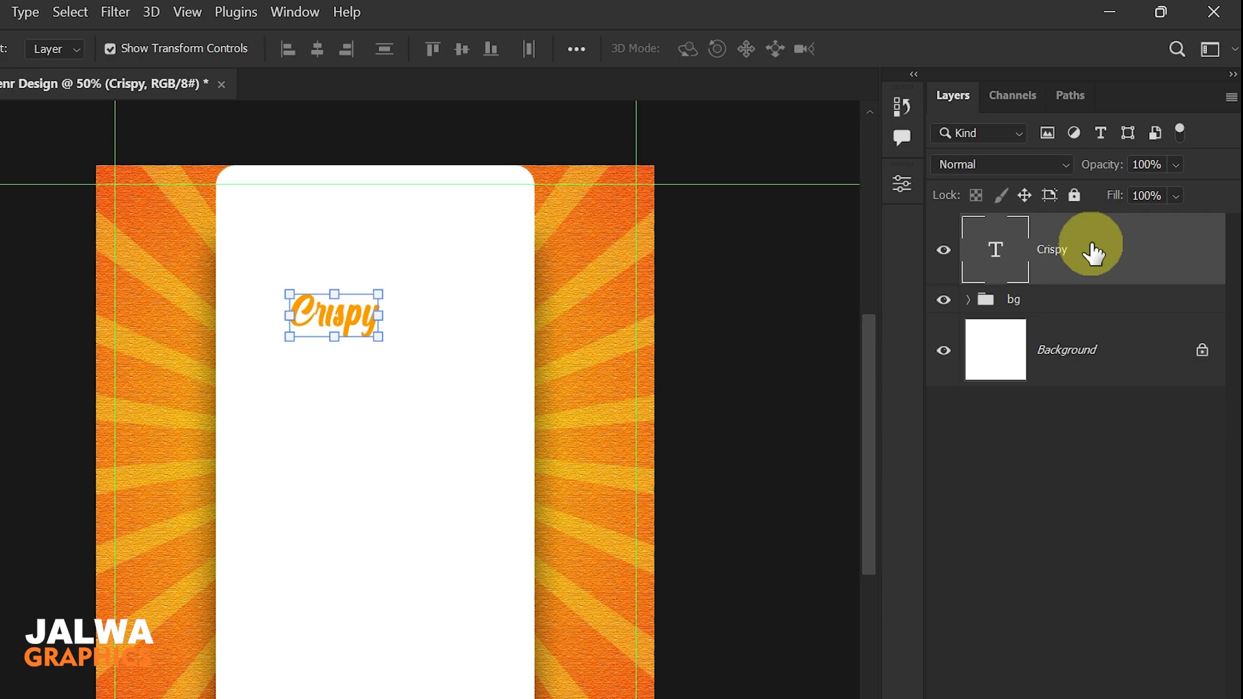
key(ctrl+j)
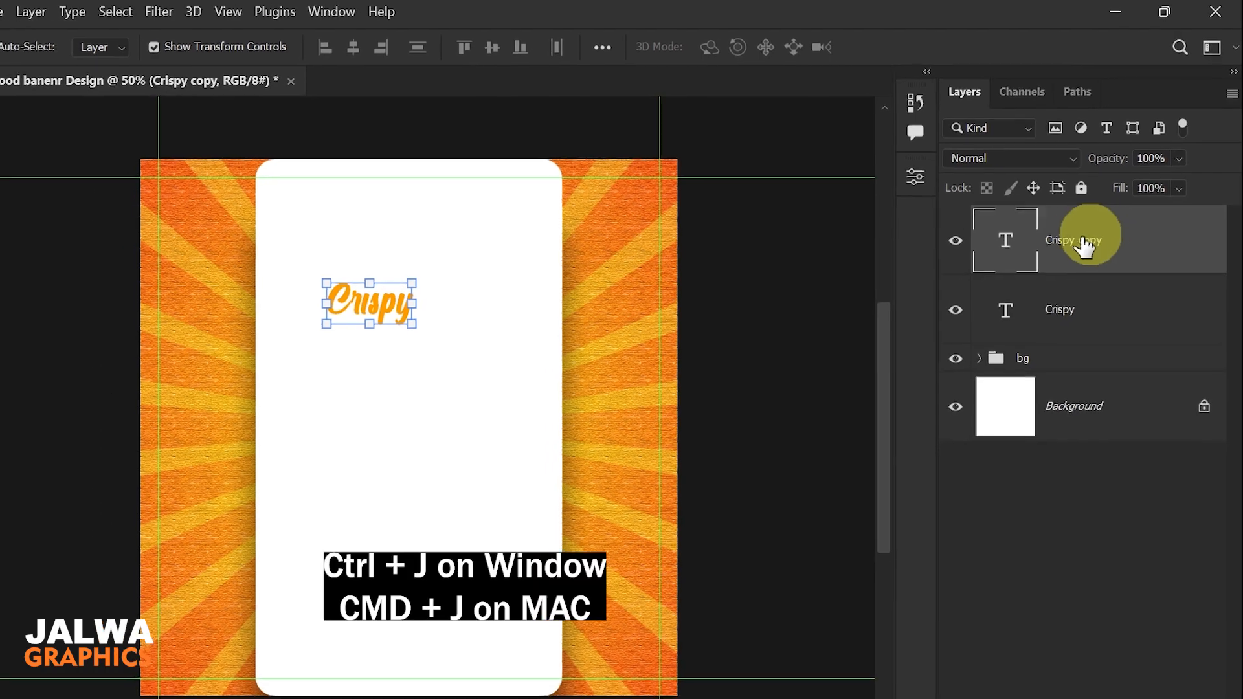
drag(360, 331, 359, 363)
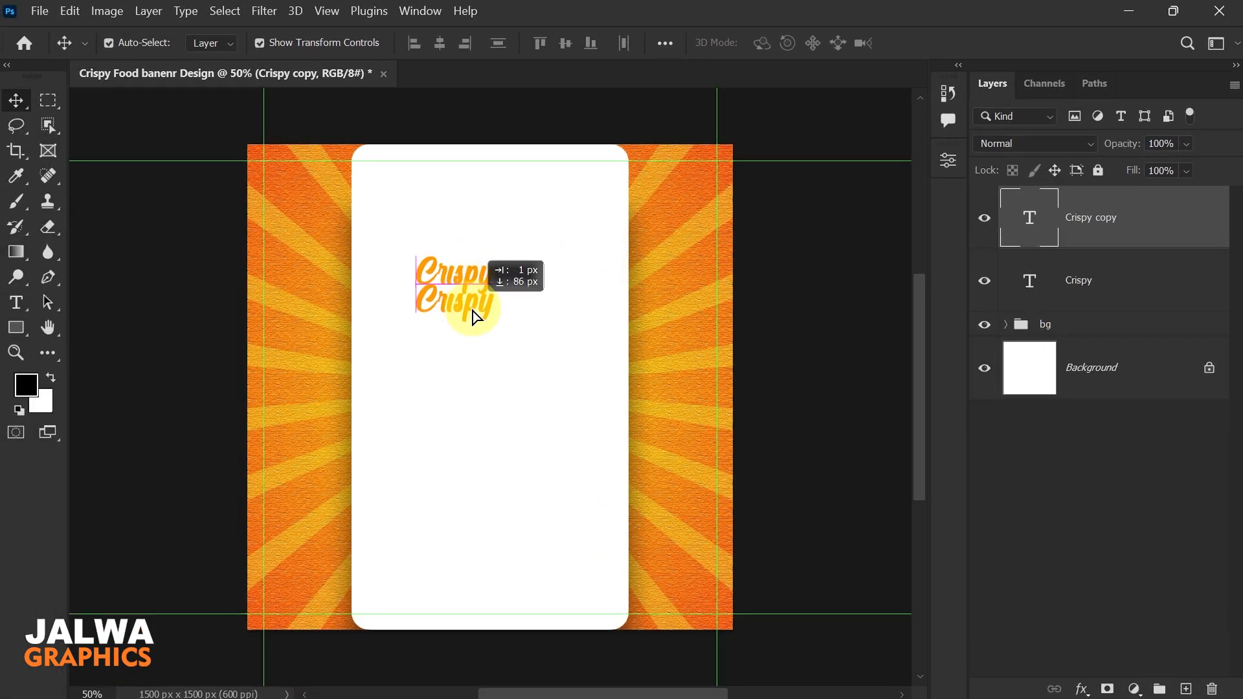
drag(472, 312, 472, 320)
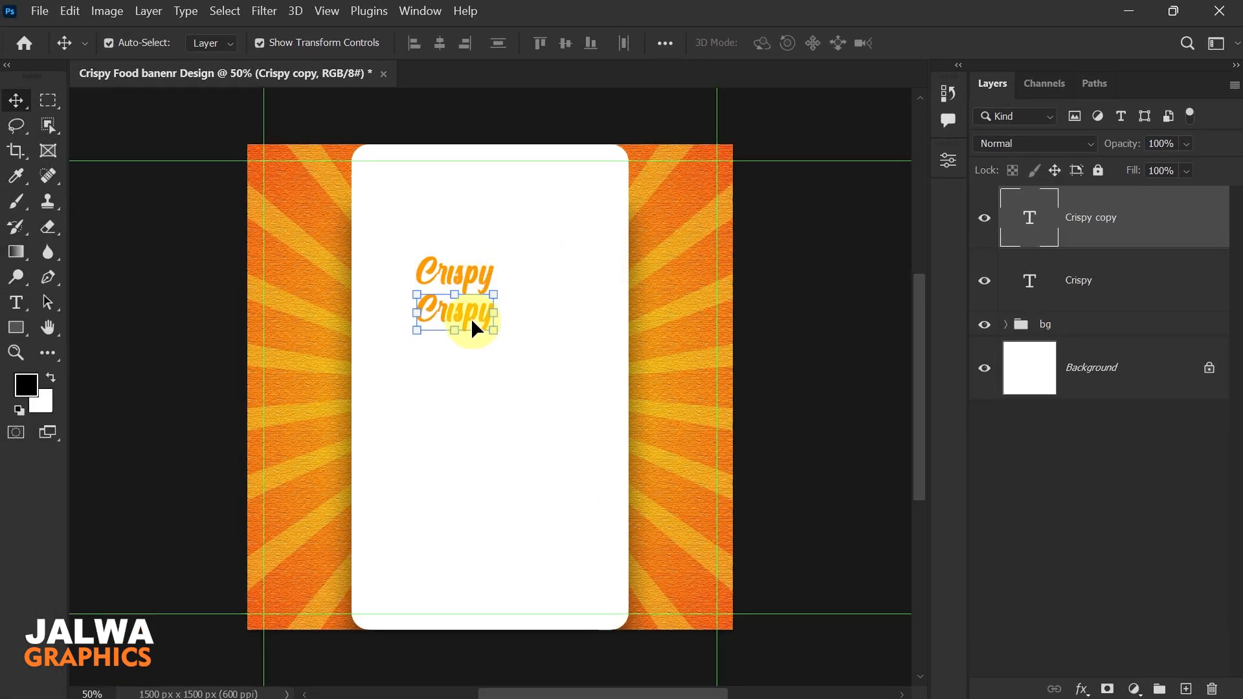
double_click(472, 317)
text(Chicken)
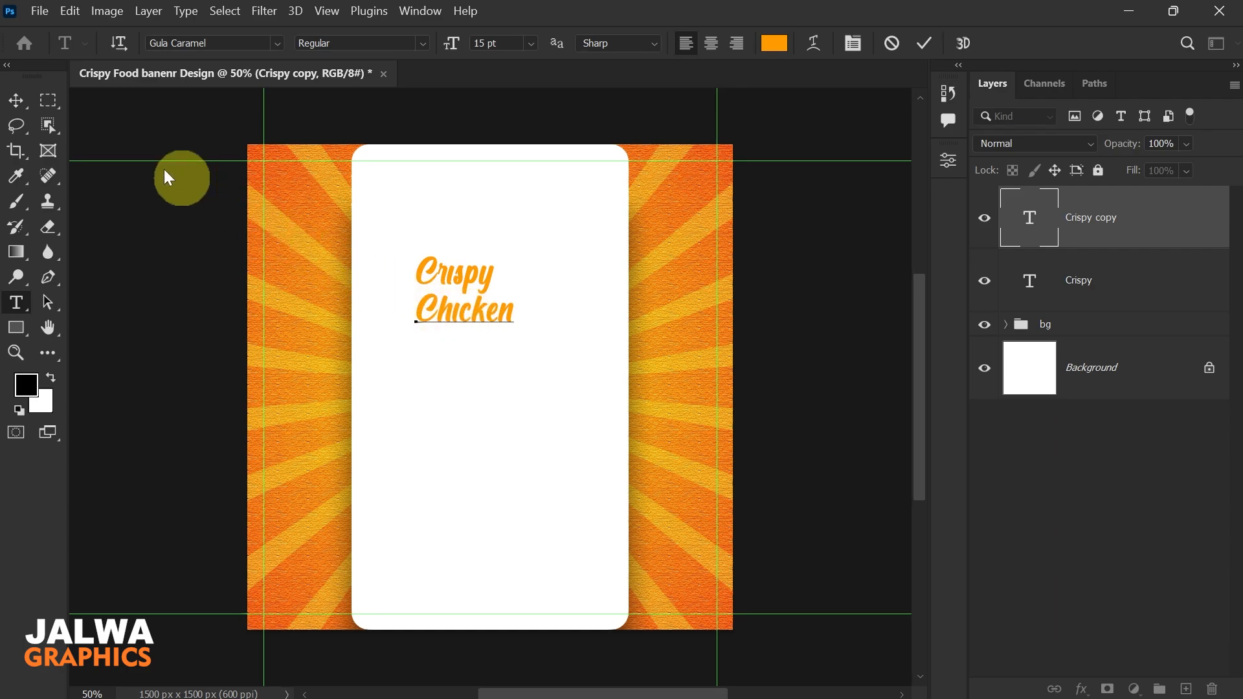
click(18, 100)
Step: Scale the "Chicken" text to about 184.5% and position it at about X 719.5 px, Y 560.5 px
scroll(486, 314, up, 2)
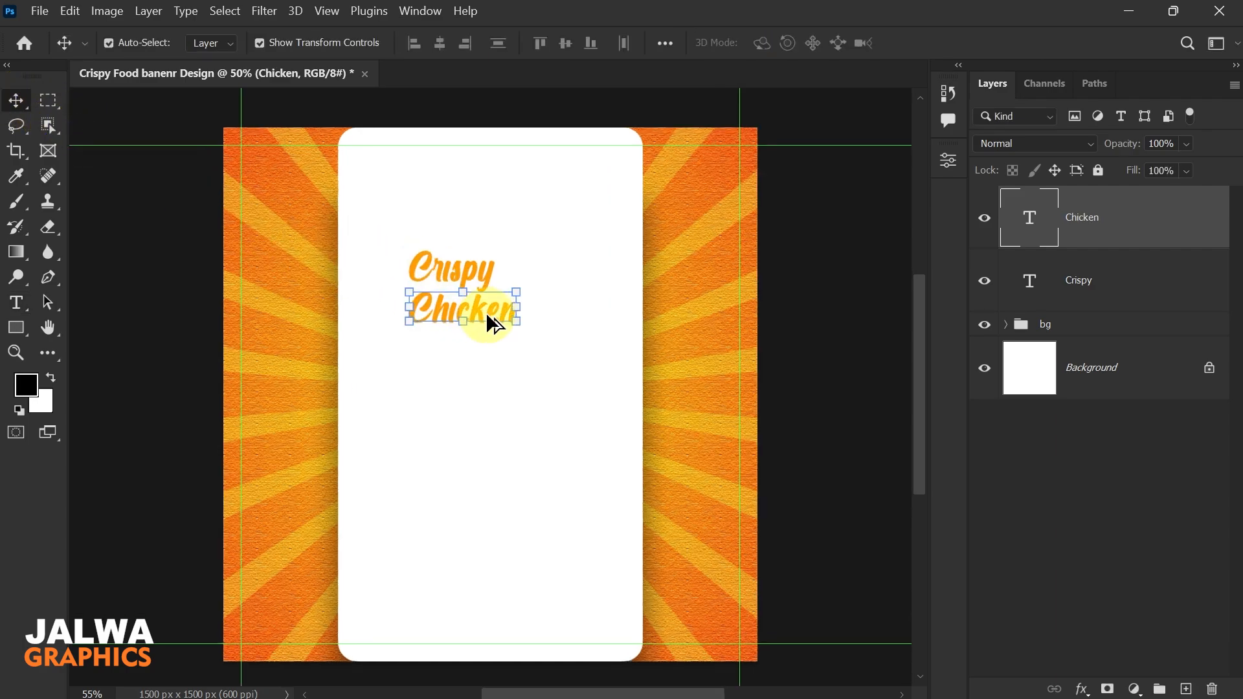
drag(481, 315, 518, 321)
key(ctrl+t)
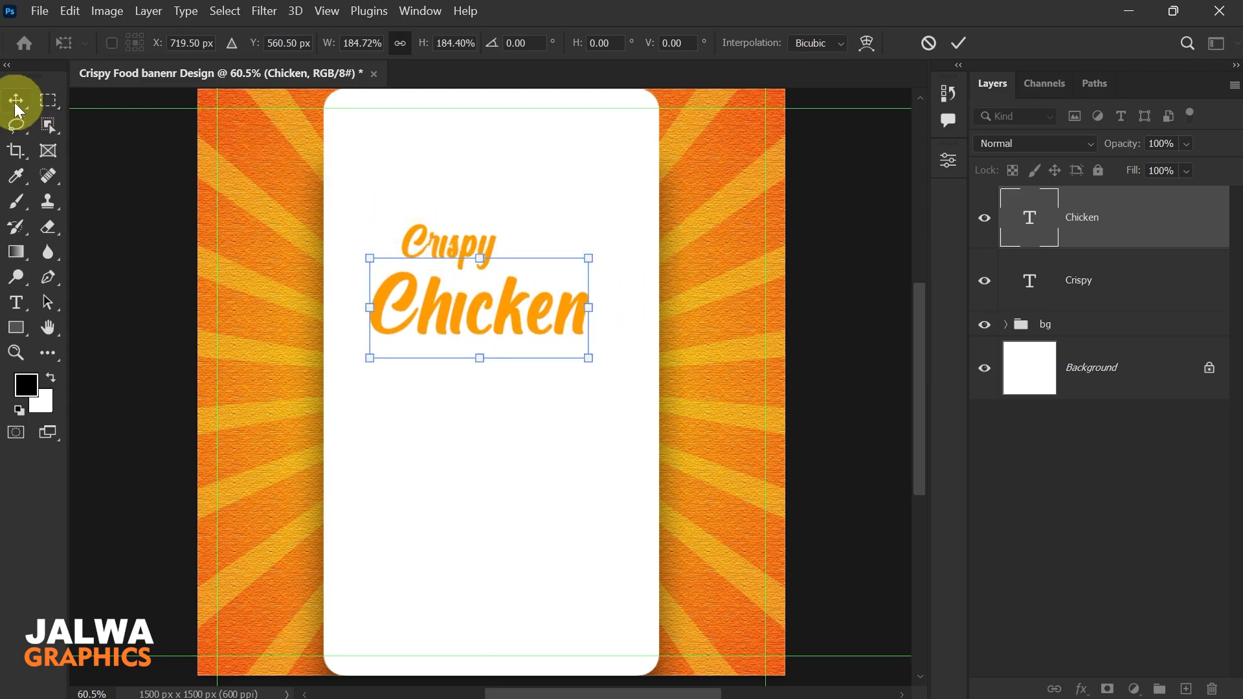
click(16, 102)
Step: Move the "Crispy" text close above "Chicken" and scale it to about 120%, at X 654 px, Y 433 px
click(424, 232)
scroll(428, 233, up, 4)
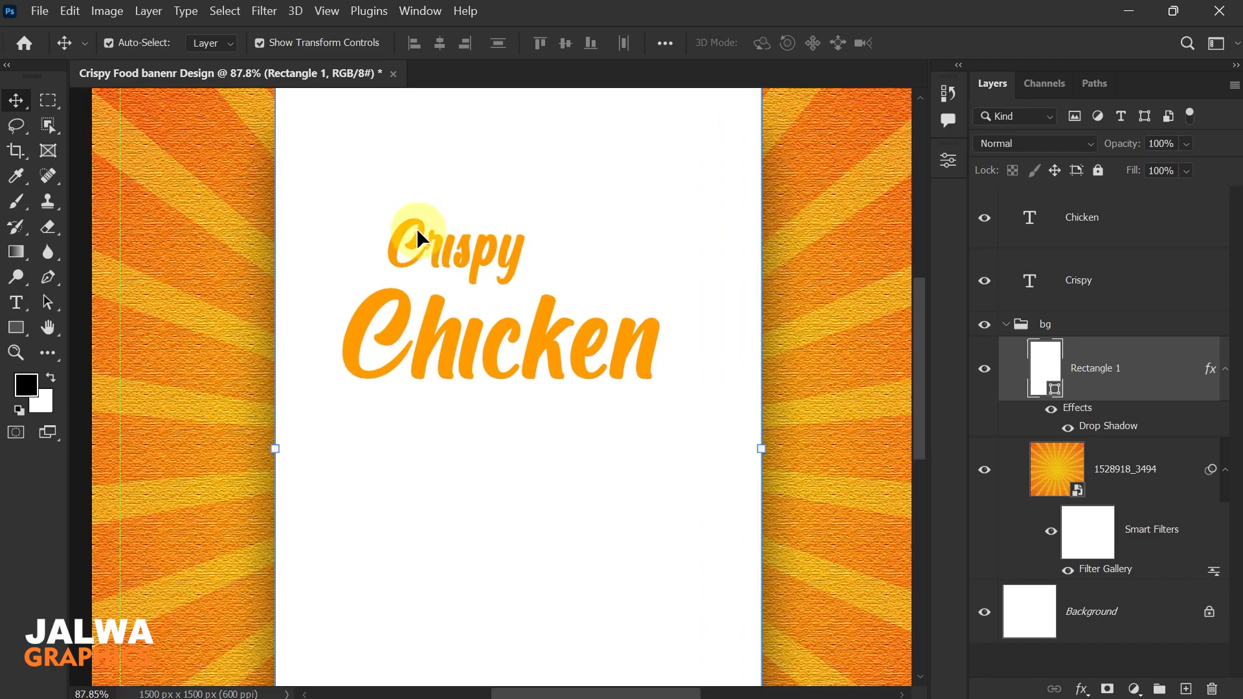
drag(419, 240, 421, 272)
click(524, 266)
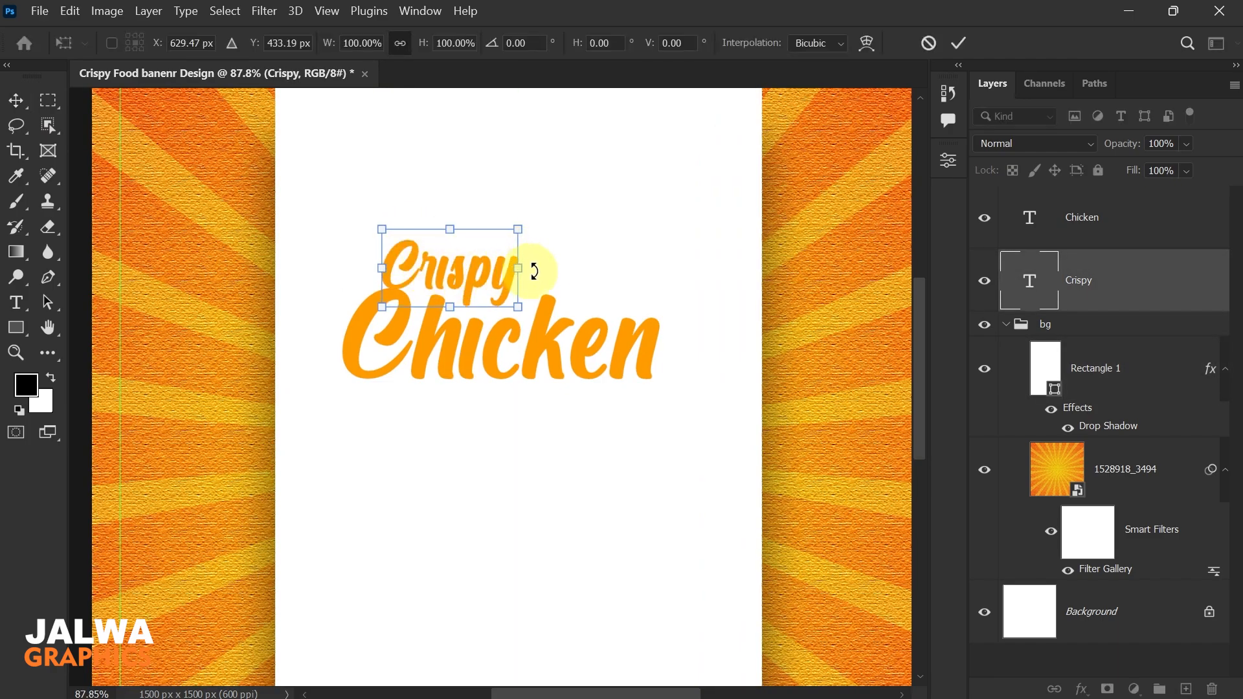
drag(516, 268, 544, 274)
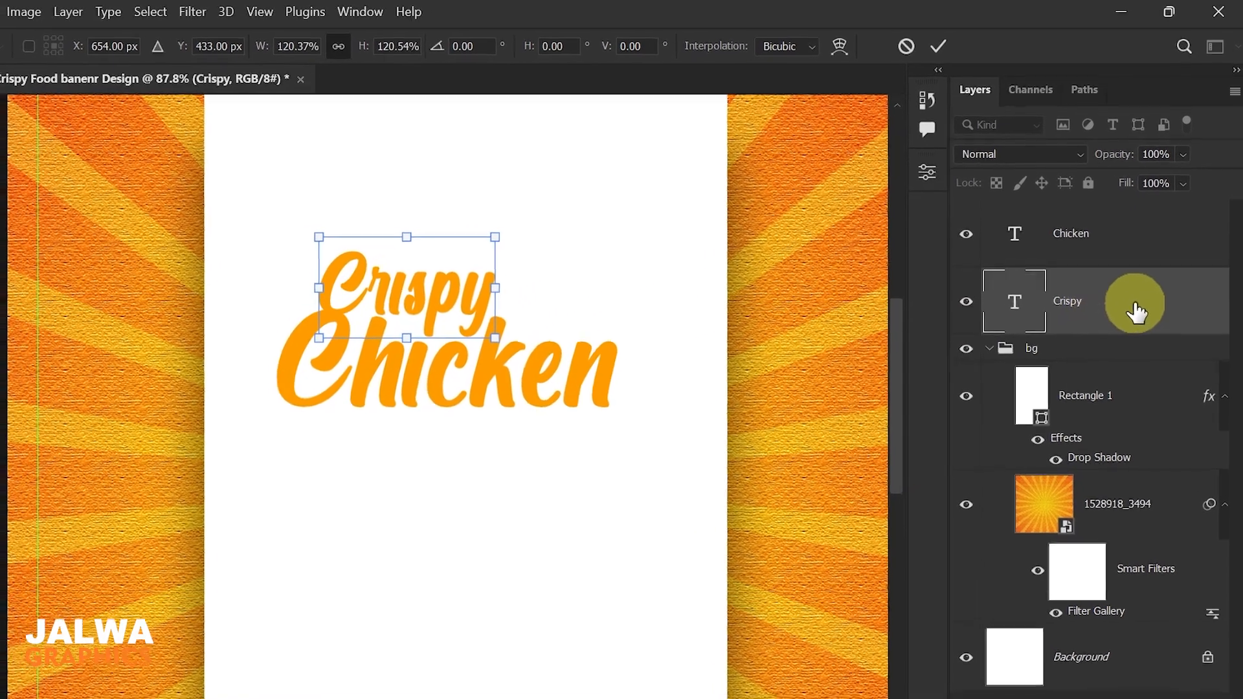
Step: Duplicate the "Crispy" text, place the copy under the right half of "Chicken", and change its wording to "Broast"
click(1143, 290)
key(ctrl+j)
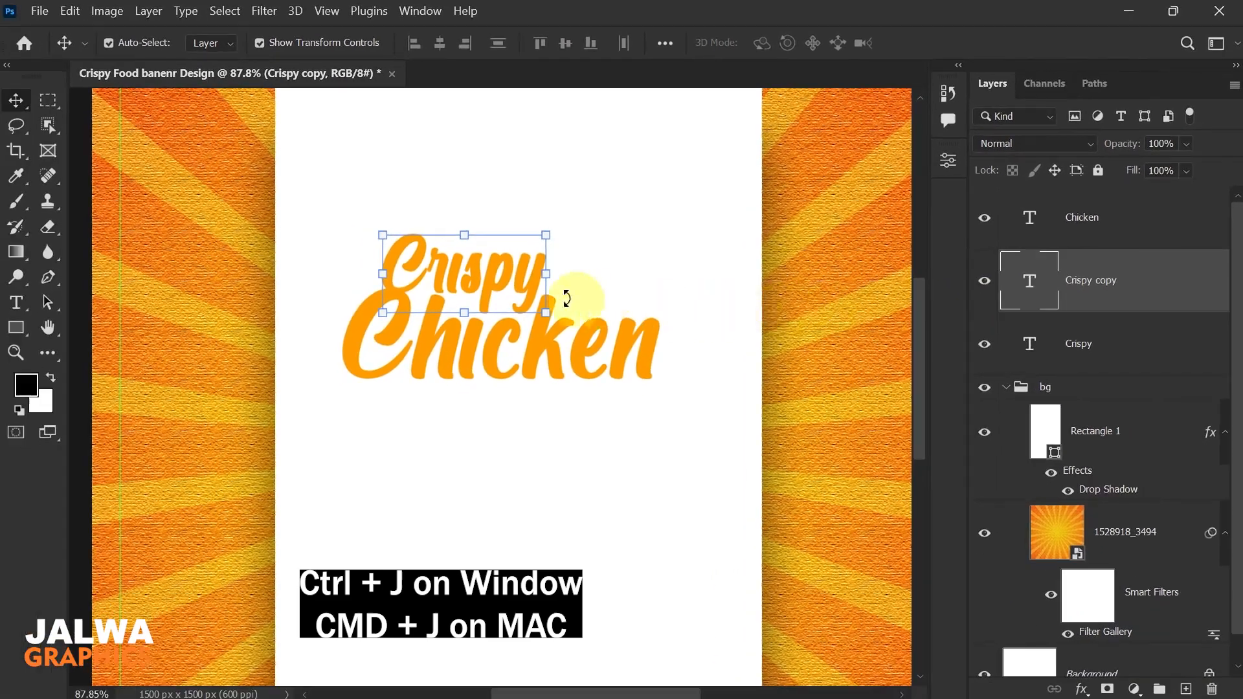
drag(431, 281, 417, 350)
drag(492, 317, 613, 401)
double_click(614, 401)
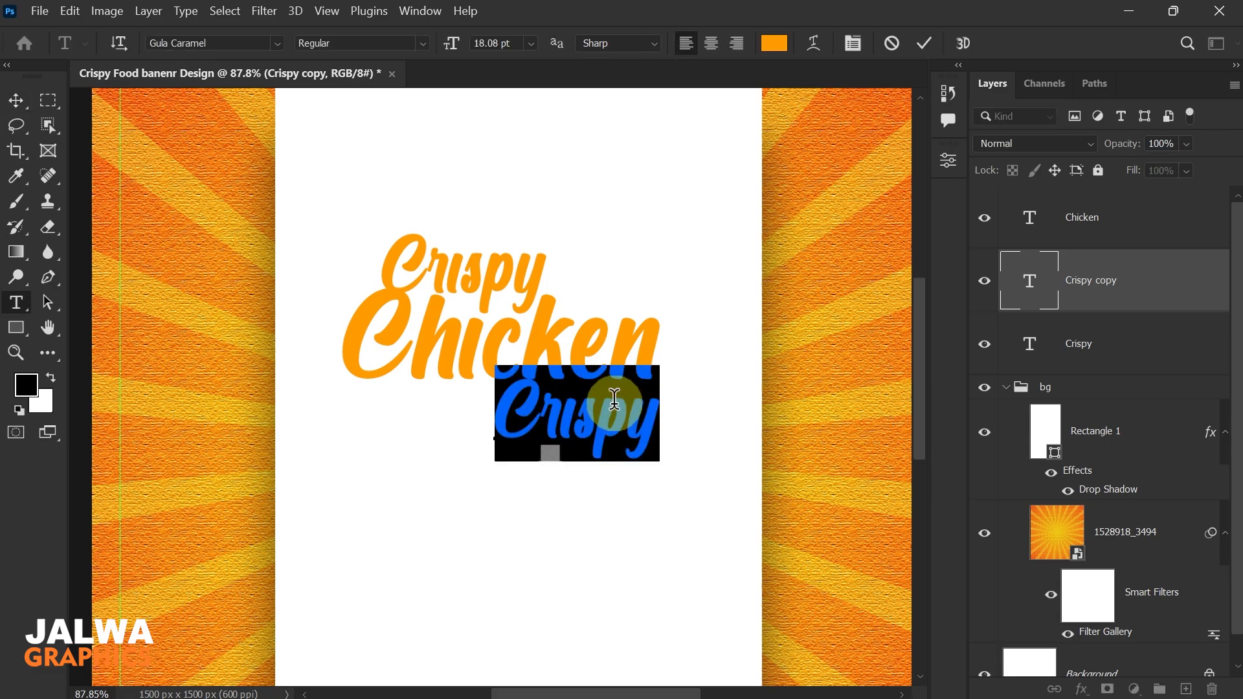
text(Broast)
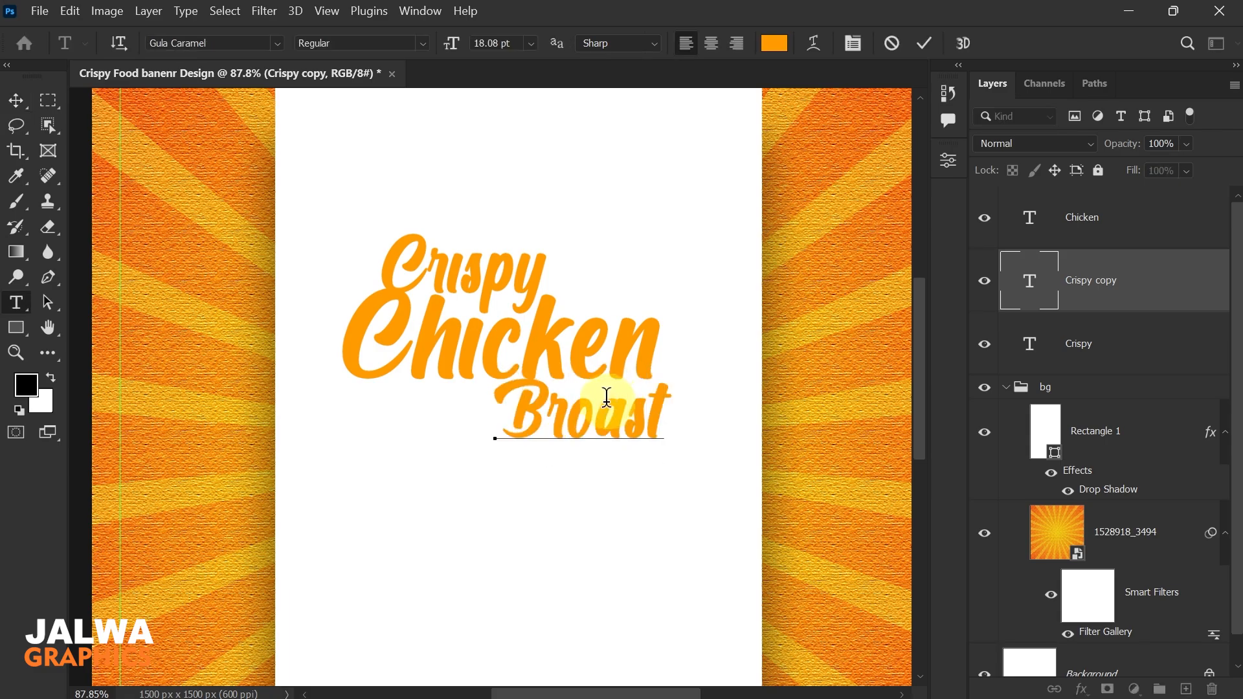
click(16, 101)
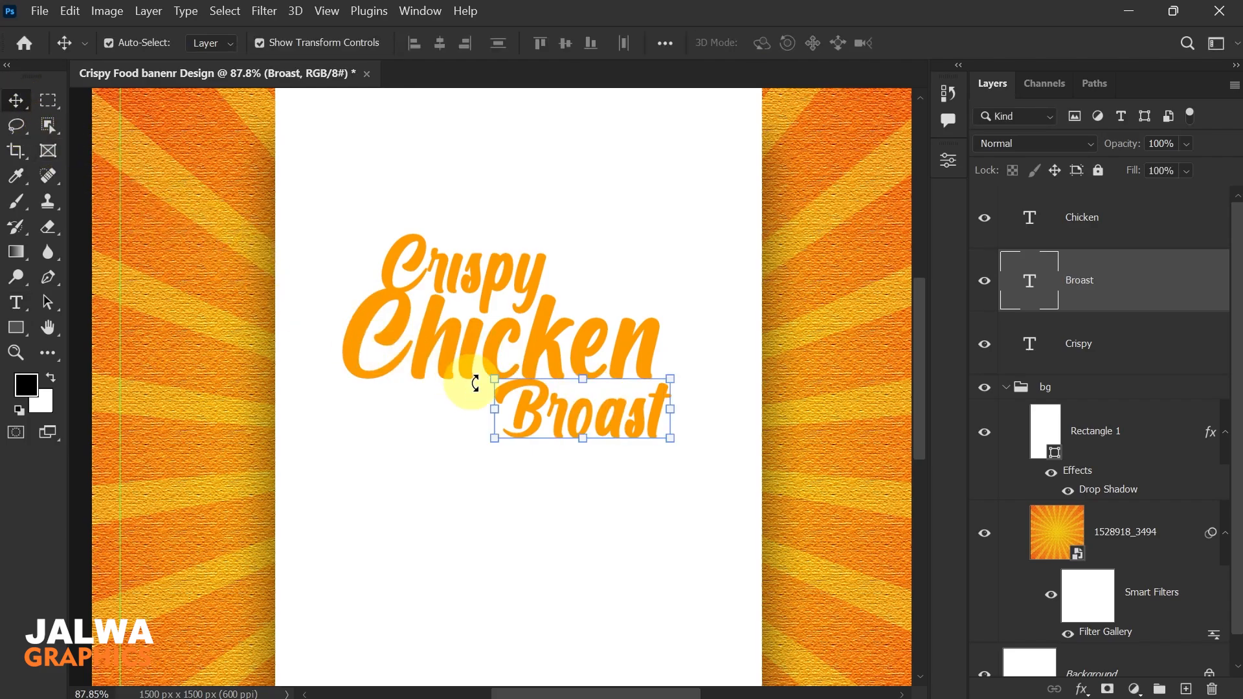
drag(638, 411, 633, 408)
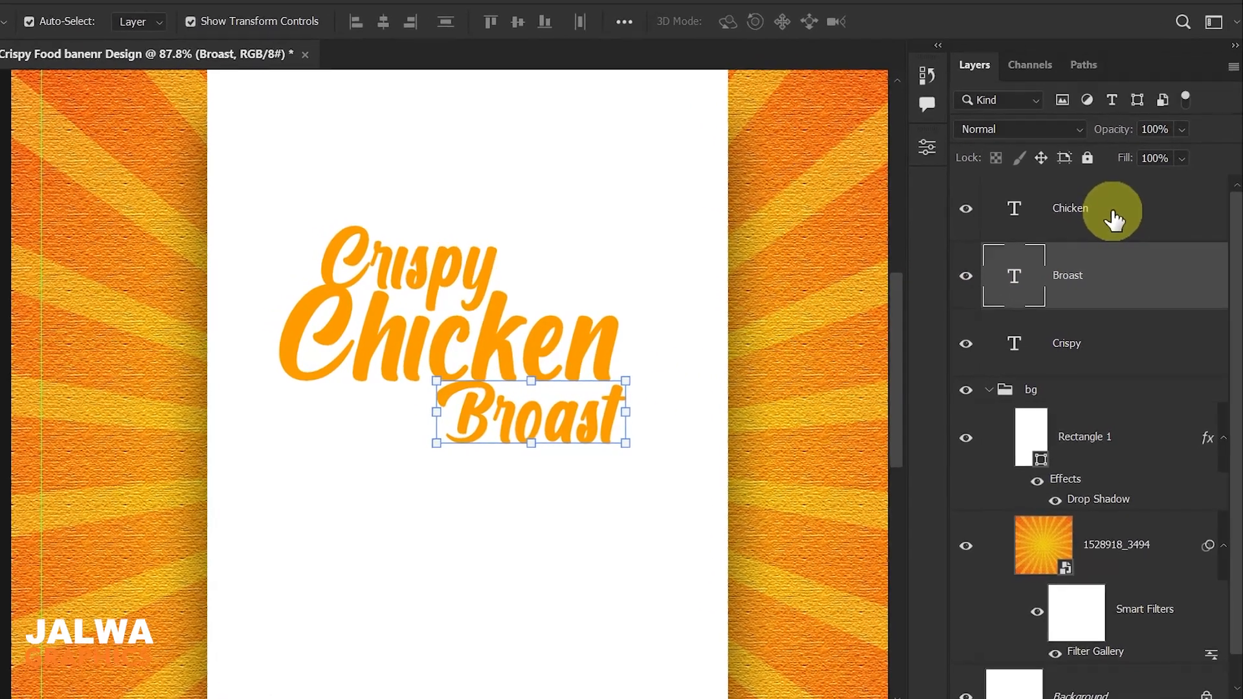
Step: Group the Chicken, Broast and Crispy layers, name the group text, and collapse the bg group
click(1113, 220)
shift+click(1103, 342)
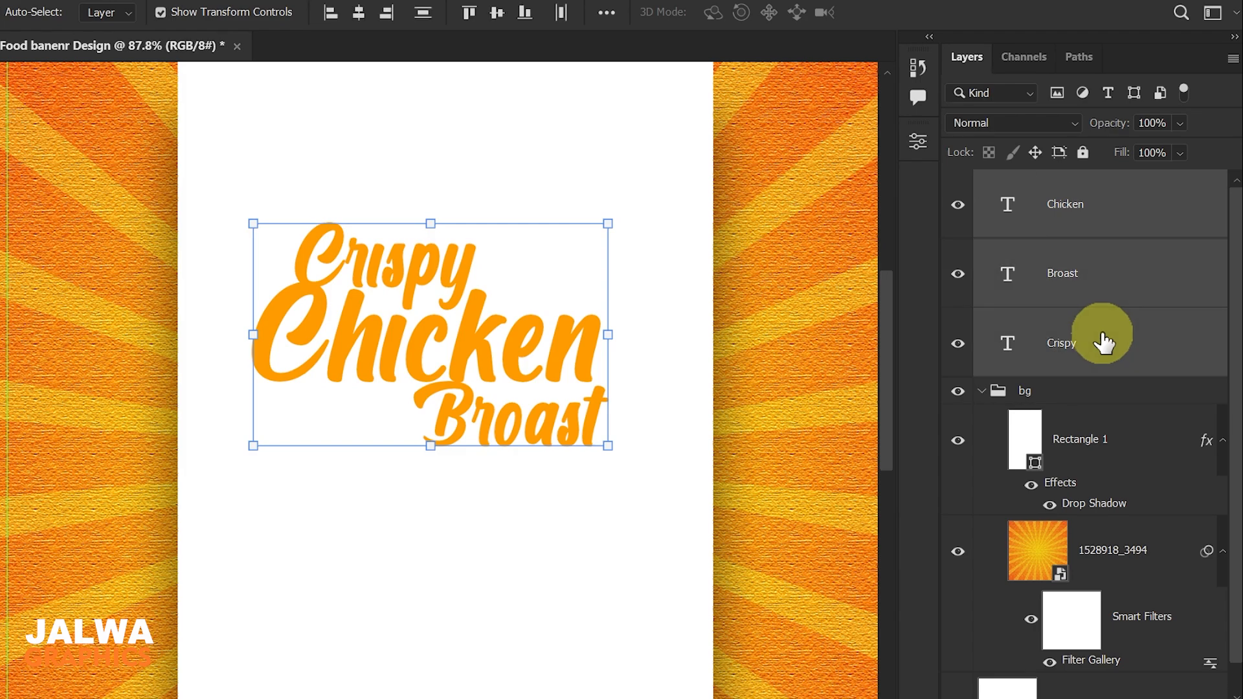
key(ctrl+g)
double_click(1048, 184)
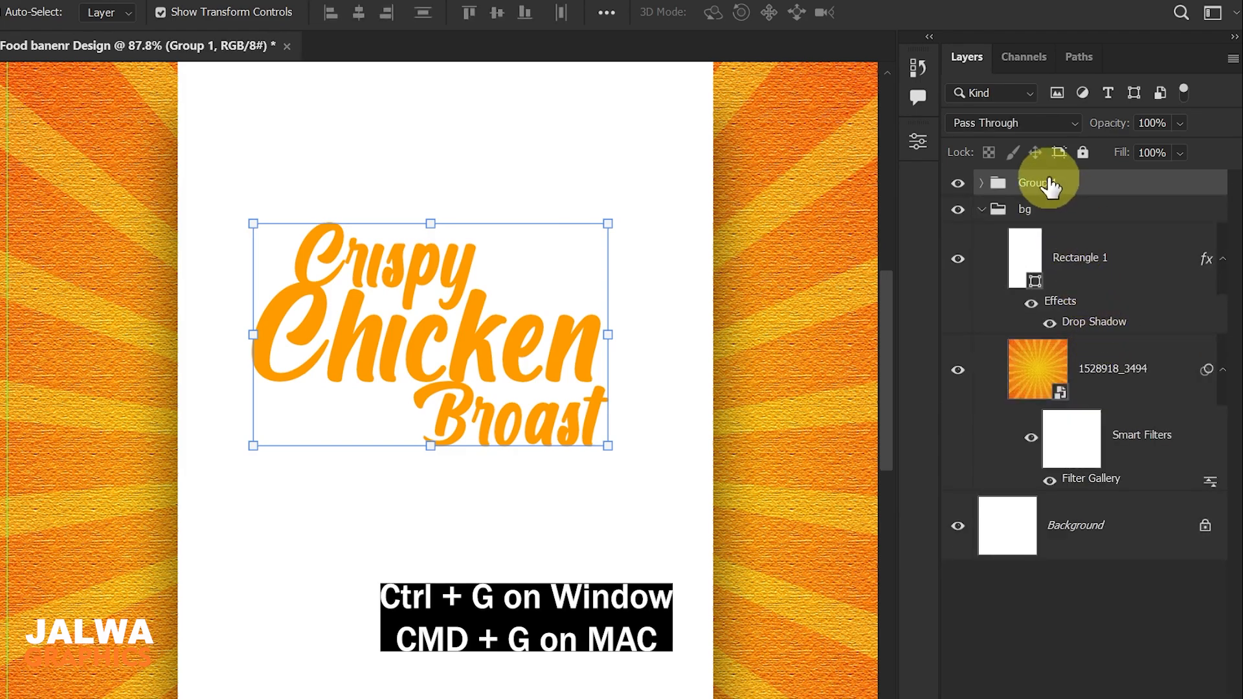
text(text)
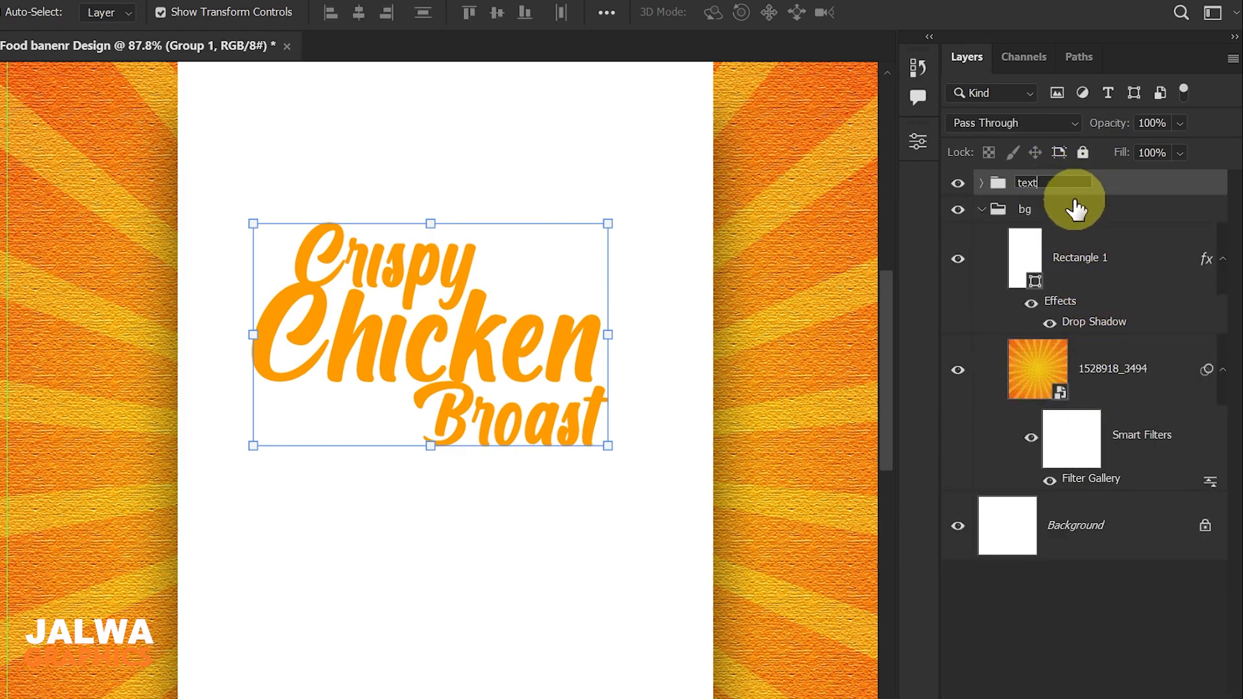
key(Return)
click(982, 210)
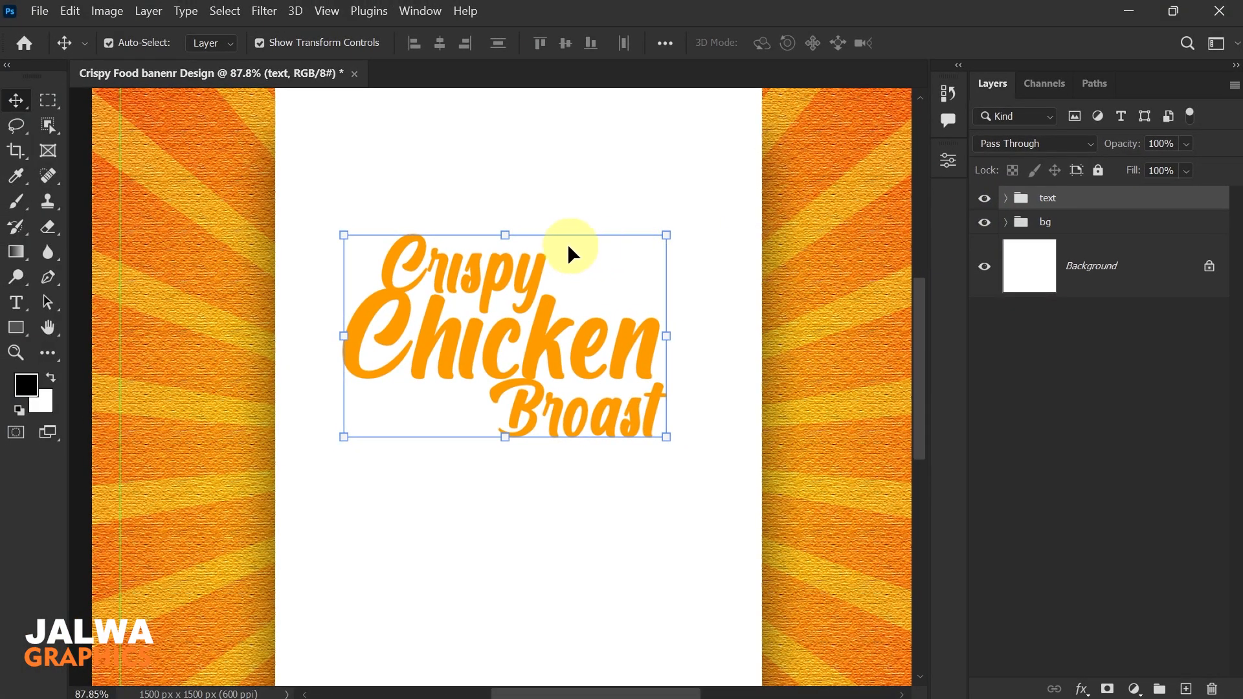
Step: Rotate the text group about -15° and move it to the upper part of the white panel
key(ctrl+t)
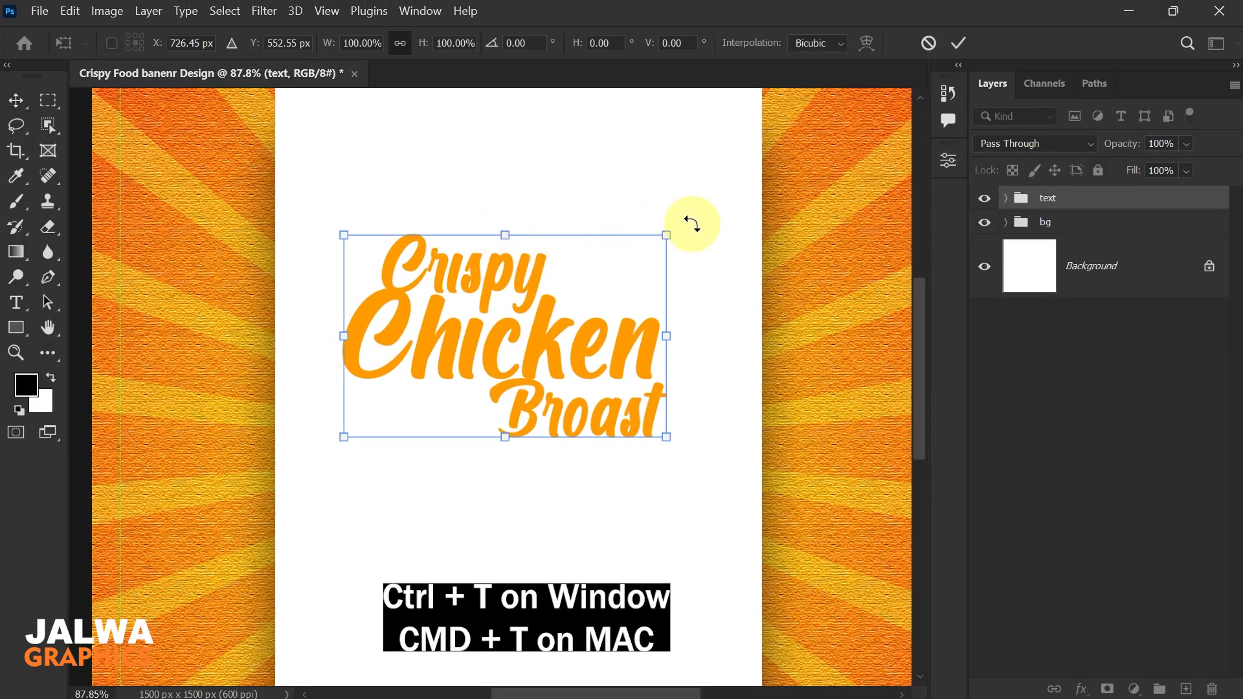
drag(688, 222, 666, 192)
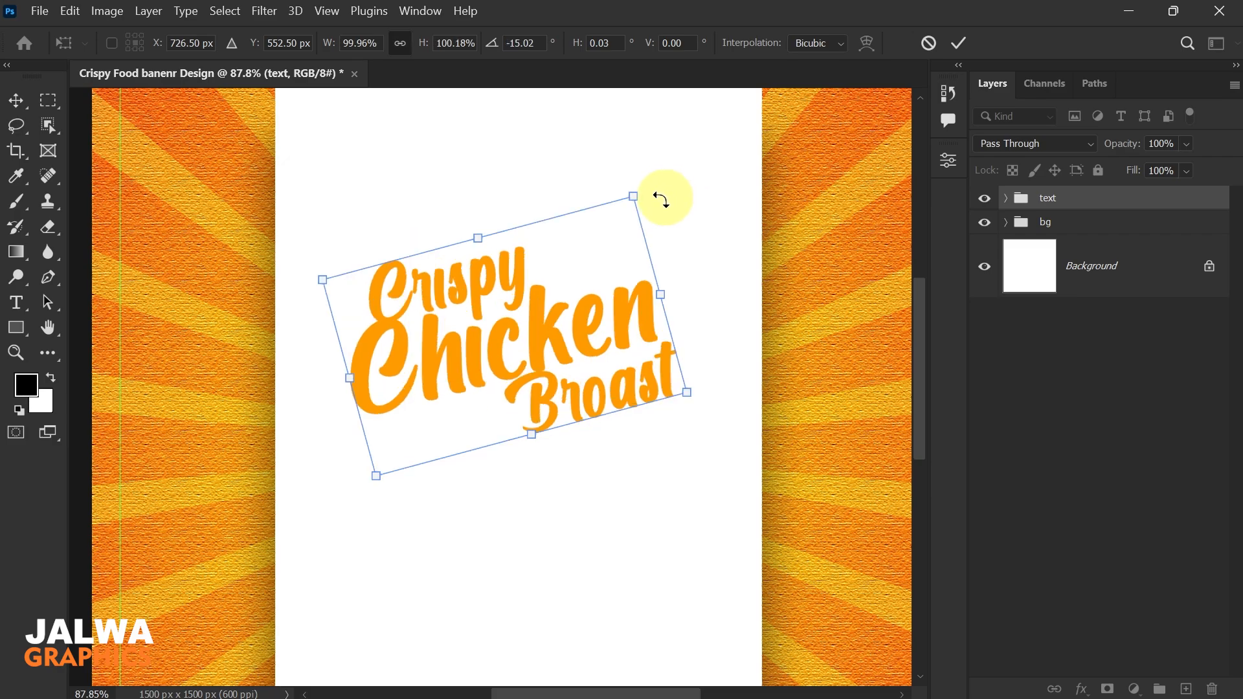
scroll(601, 227, down, 3)
drag(567, 222, 562, 304)
drag(549, 340, 567, 372)
drag(532, 272, 528, 270)
key(Return)
Step: Select all three text layers, scale them to about 107%, and position them at X 746 px, Y 252 px
click(543, 227)
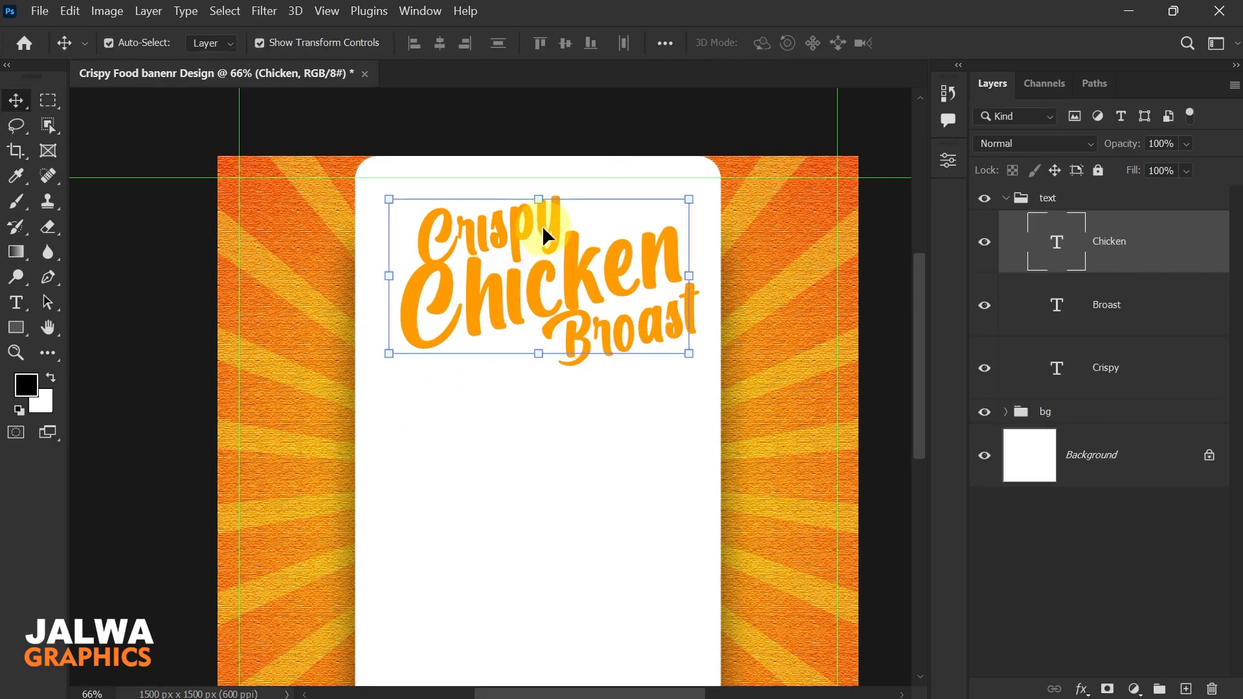
shift+click(1104, 357)
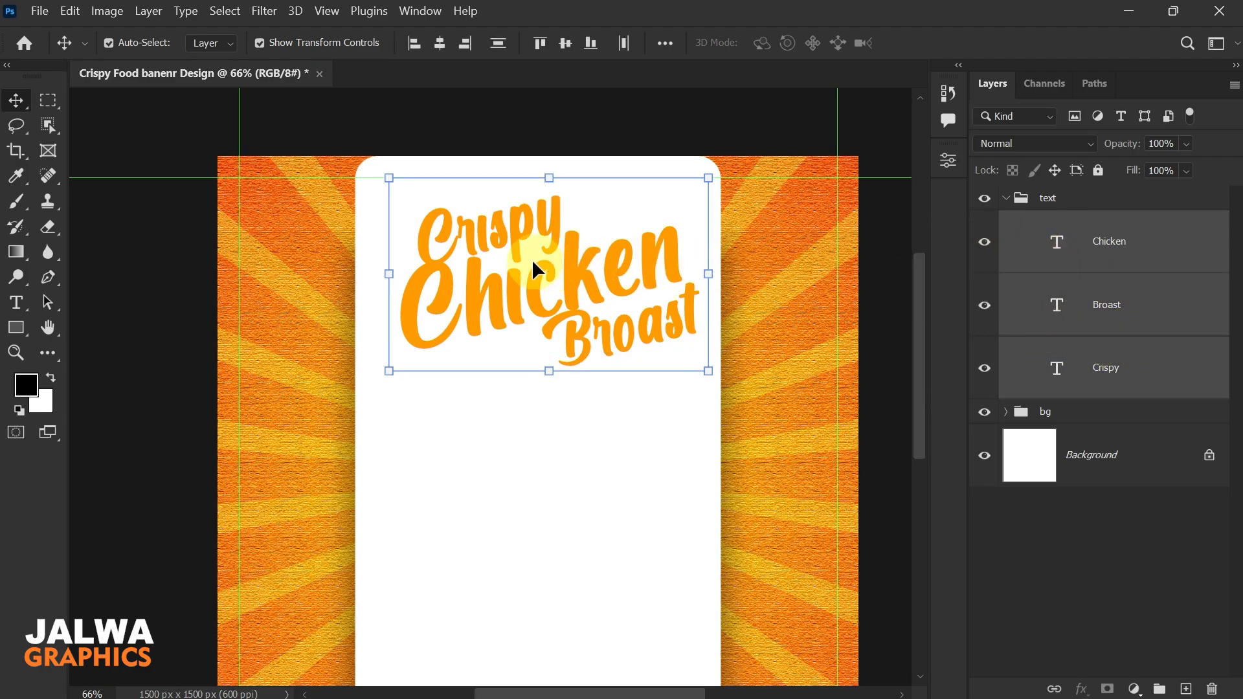
drag(533, 280, 528, 257)
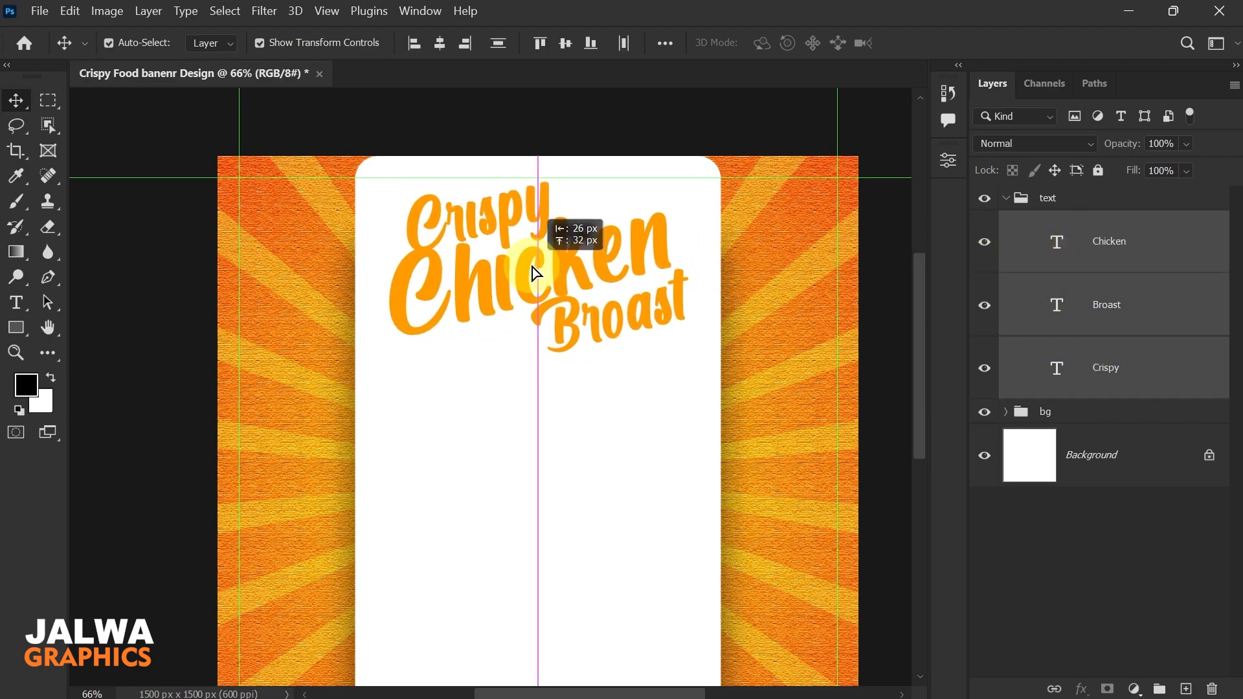
drag(536, 355, 538, 371)
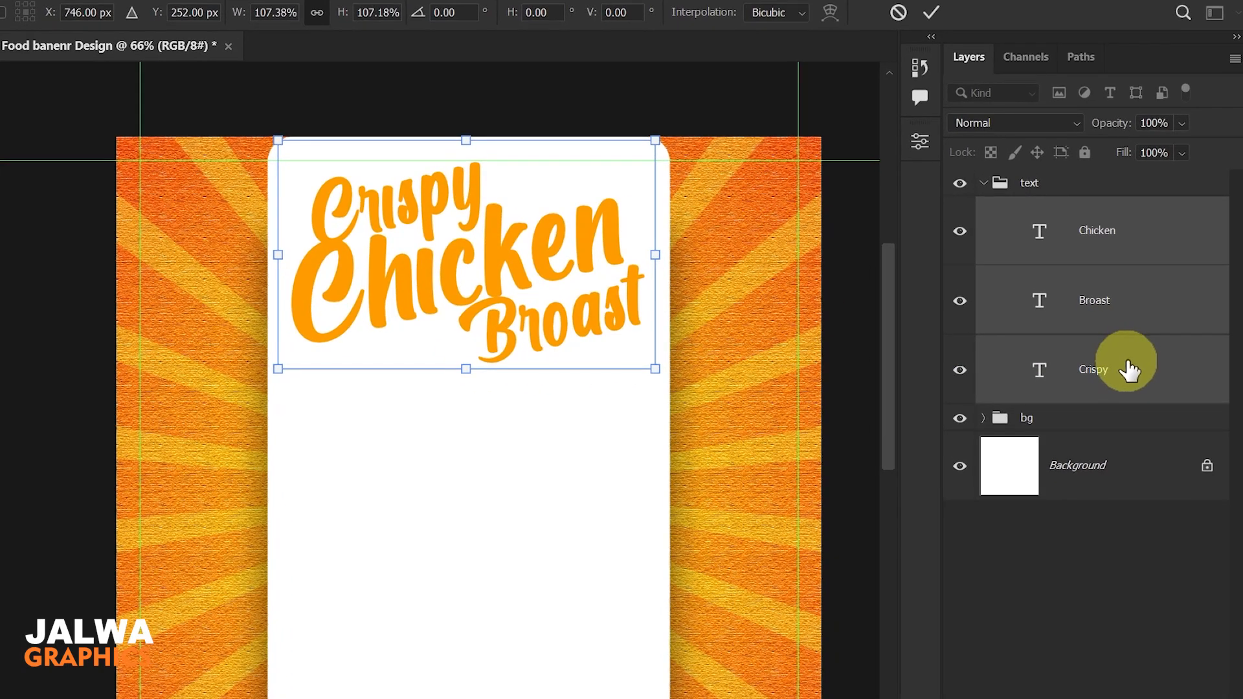
Step: Move the Chicken layer to the bottom of the text group, beneath Broast and Crispy
click(1065, 366)
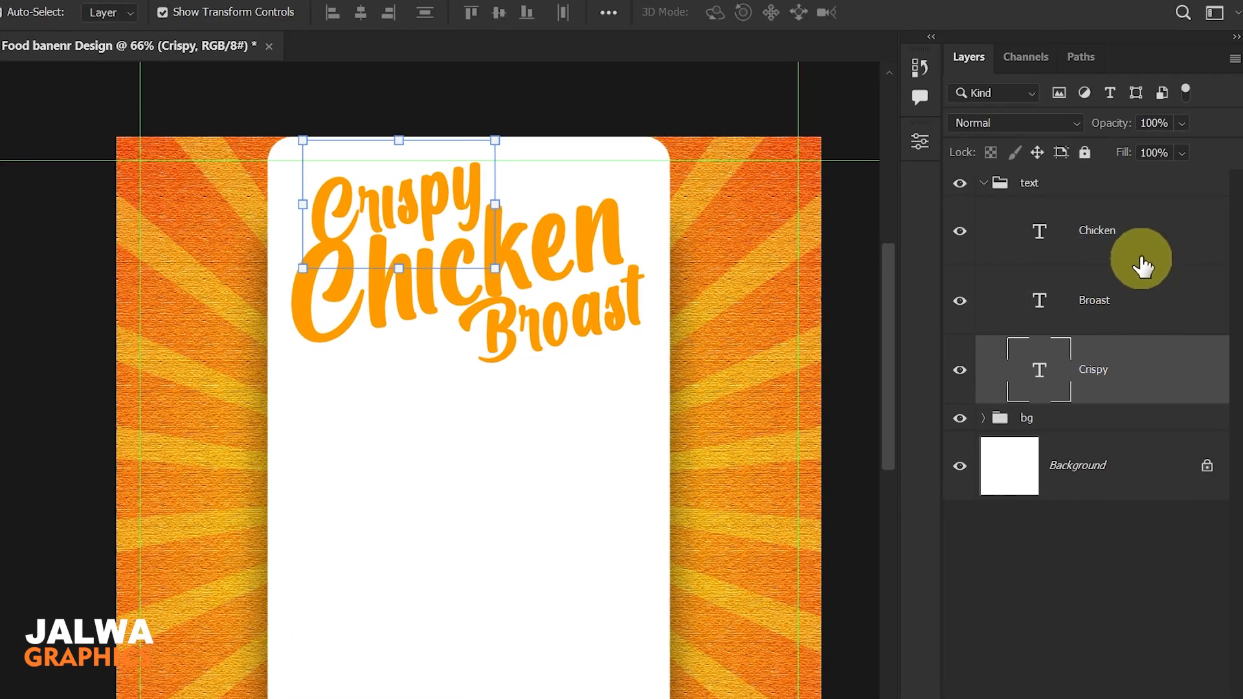
shift+click(1129, 234)
drag(1129, 234, 1132, 379)
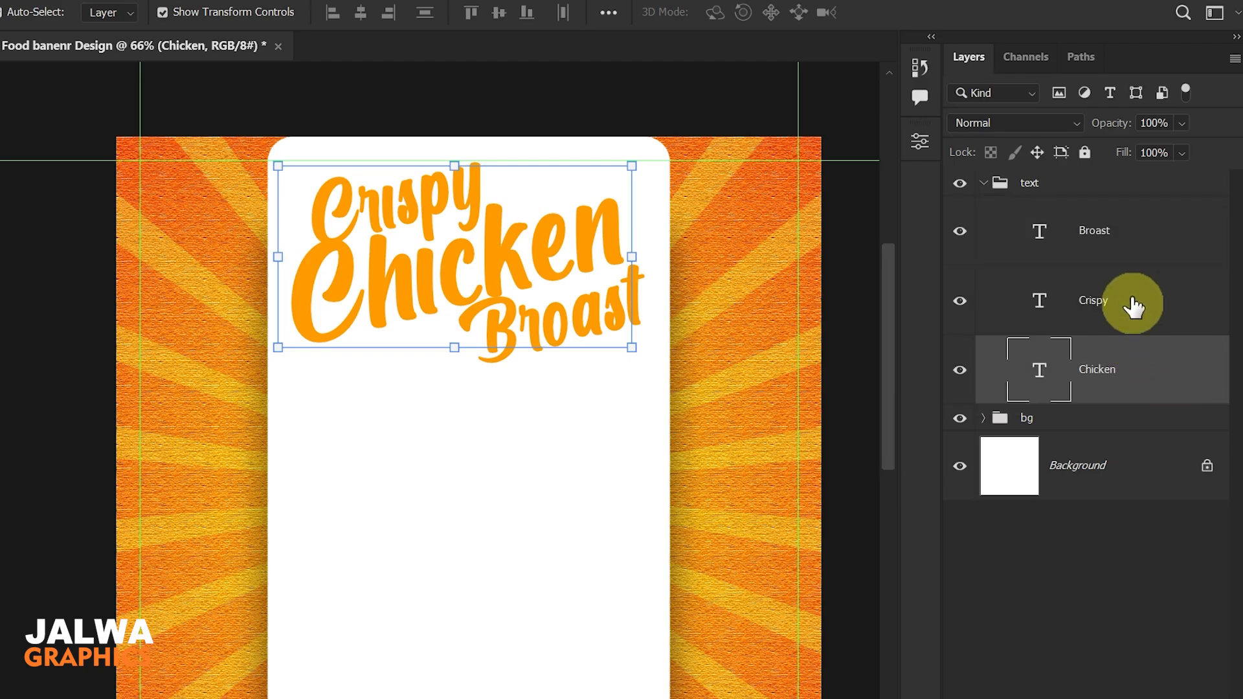
Step: Change the text colour of the Broast and Crispy layers to green #08a300
click(1124, 235)
shift+click(1141, 304)
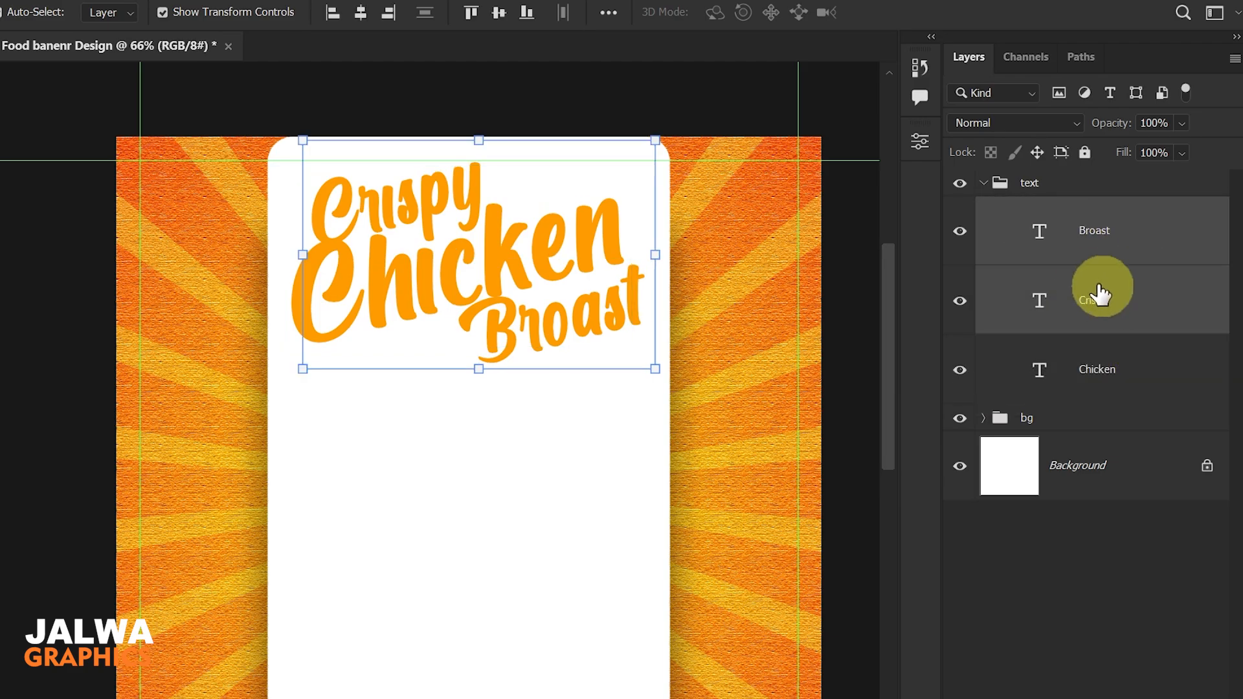
click(920, 142)
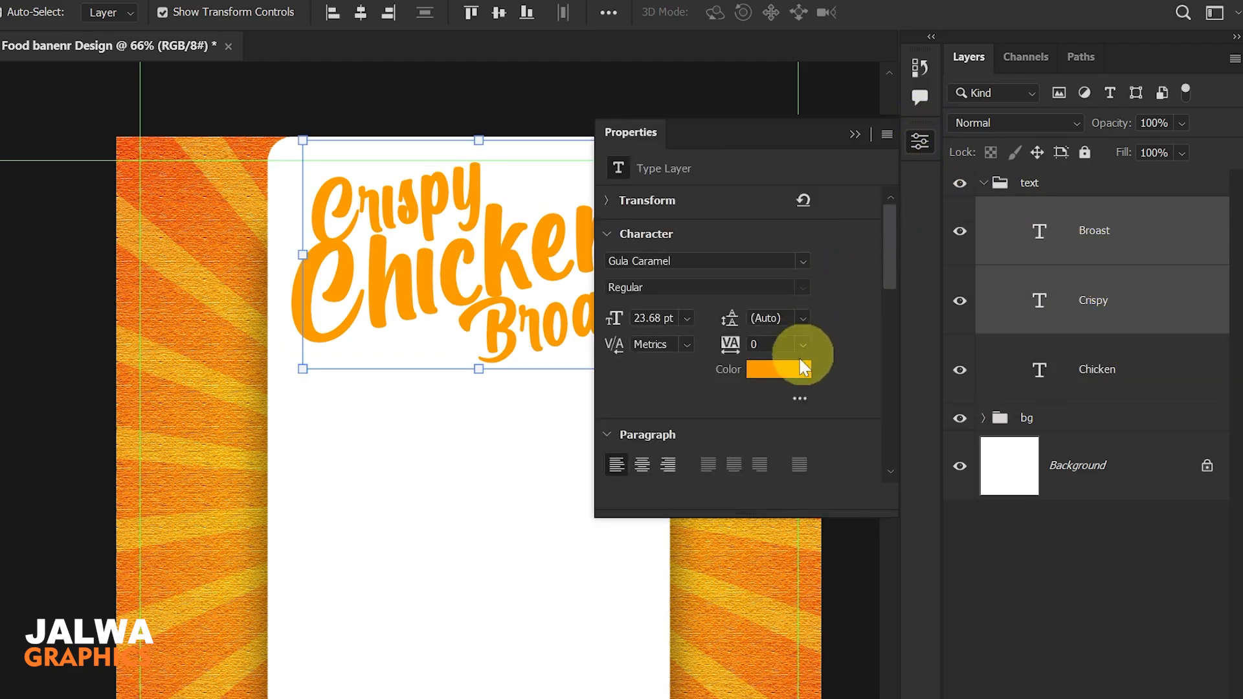
click(786, 374)
drag(826, 382, 830, 324)
drag(754, 253, 812, 239)
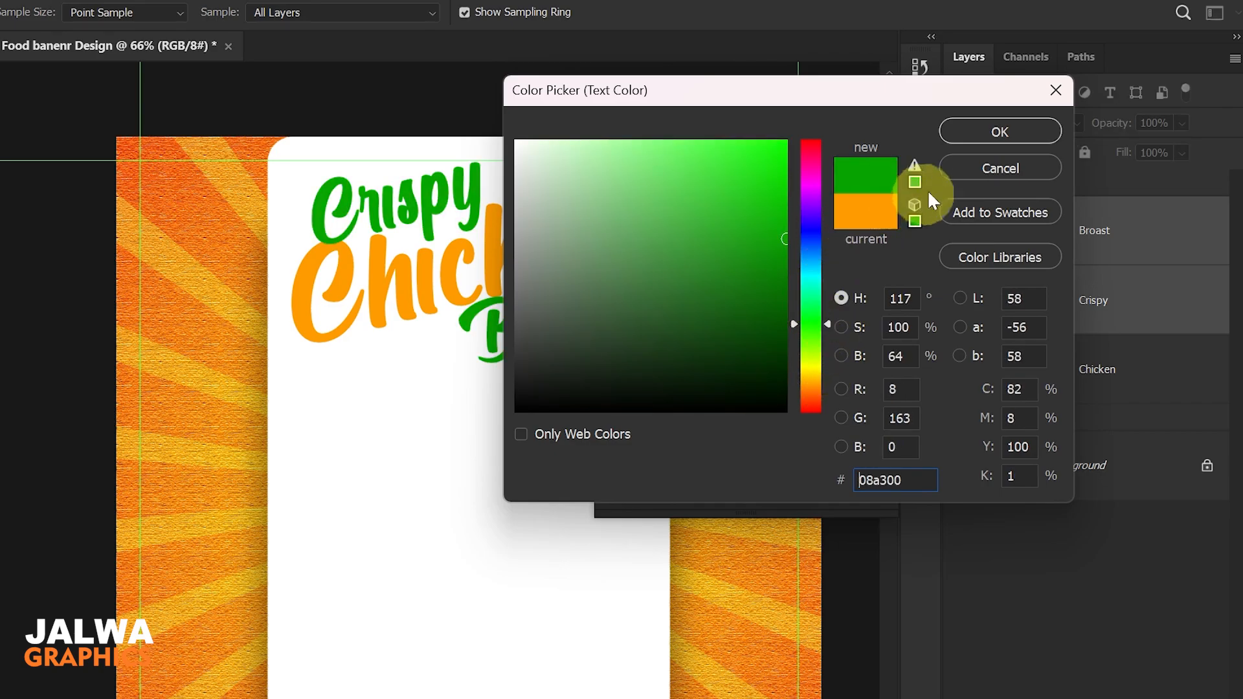
click(1000, 132)
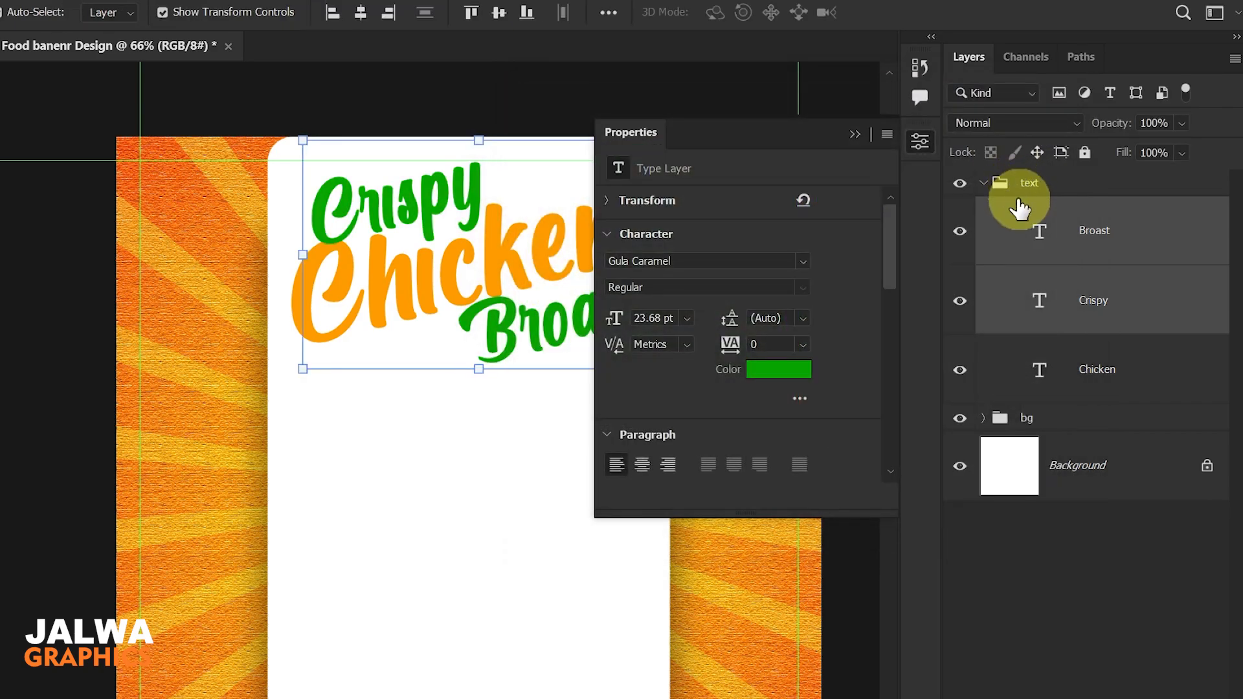
Step: Collapse the text group and close the properties with no layer selected
click(985, 185)
click(1042, 325)
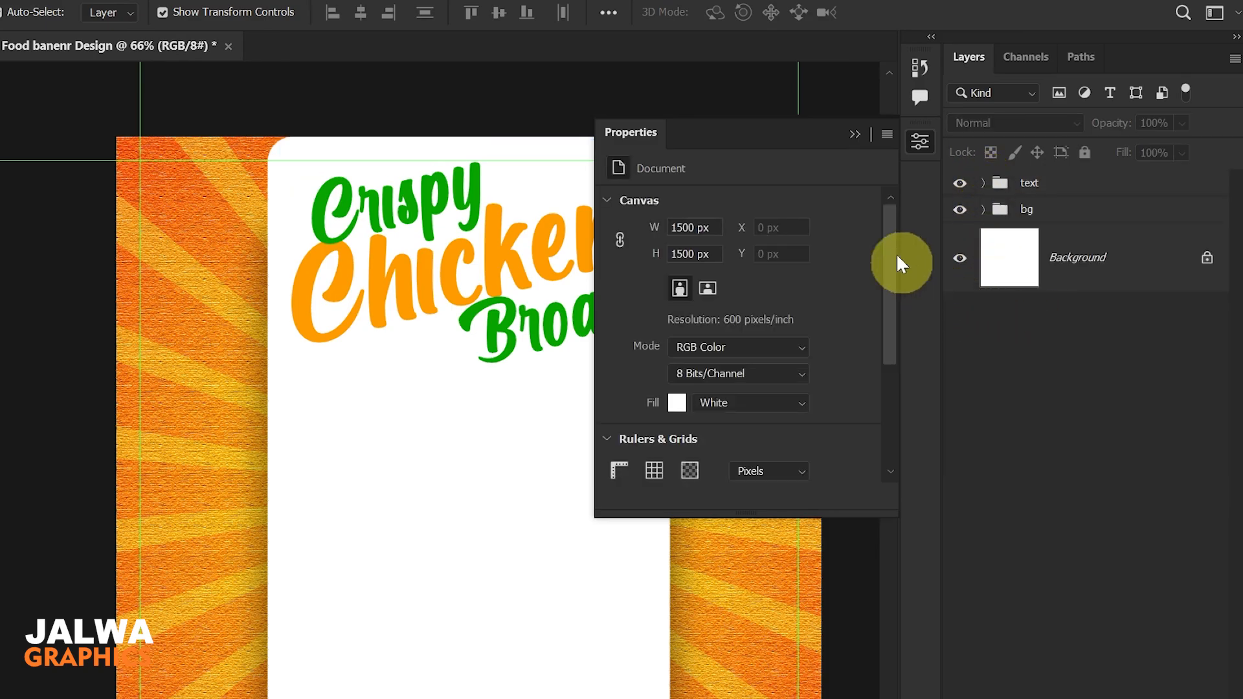
click(854, 134)
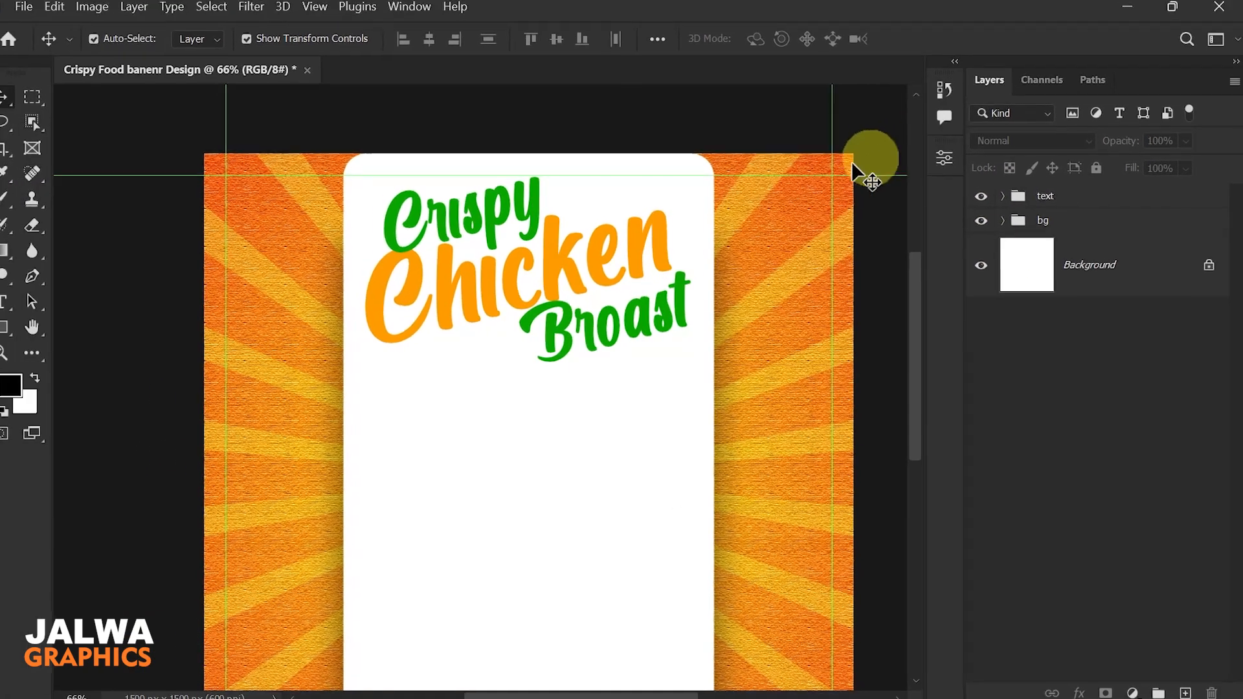
Step: Place the fried chicken image pngegg (47) into the banner as an embedded object
drag(505, 324, 467, 257)
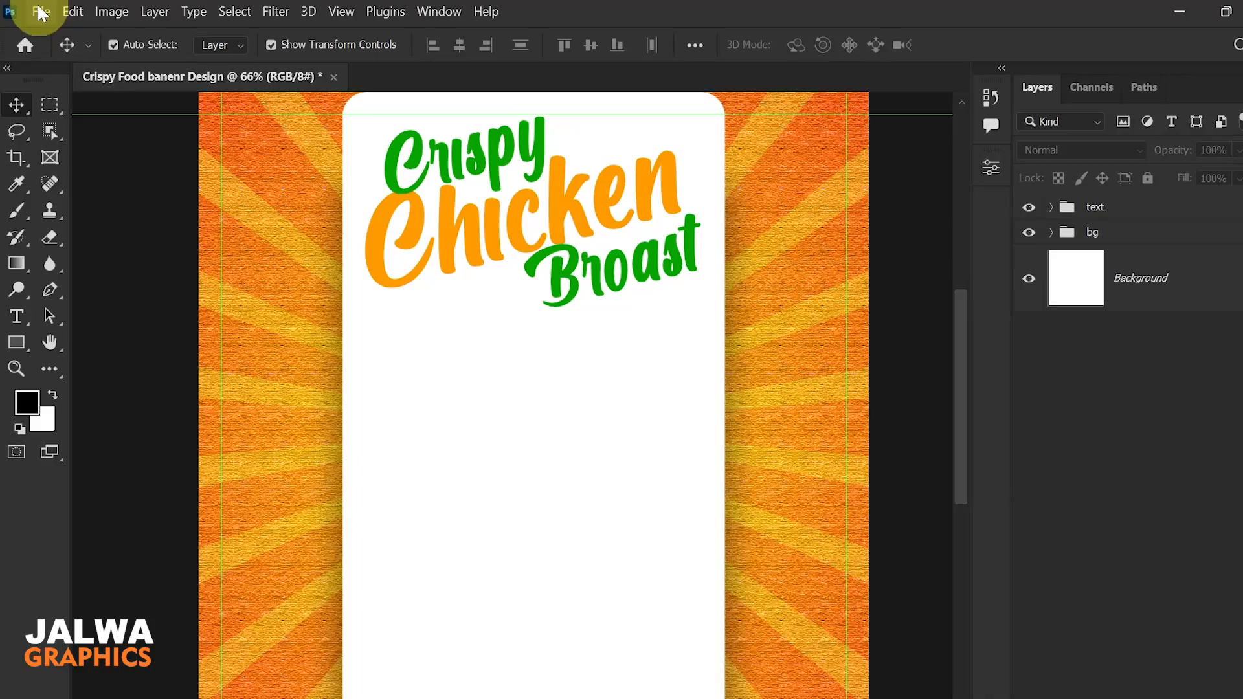
click(39, 11)
click(129, 348)
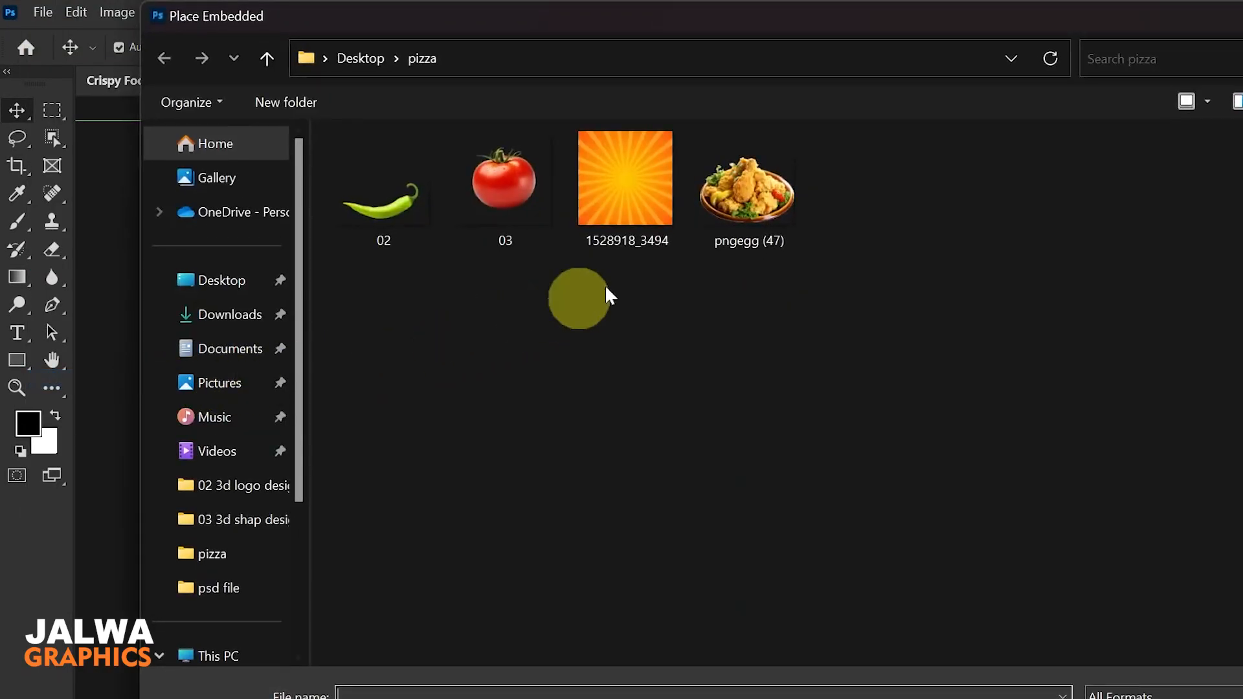
double_click(745, 194)
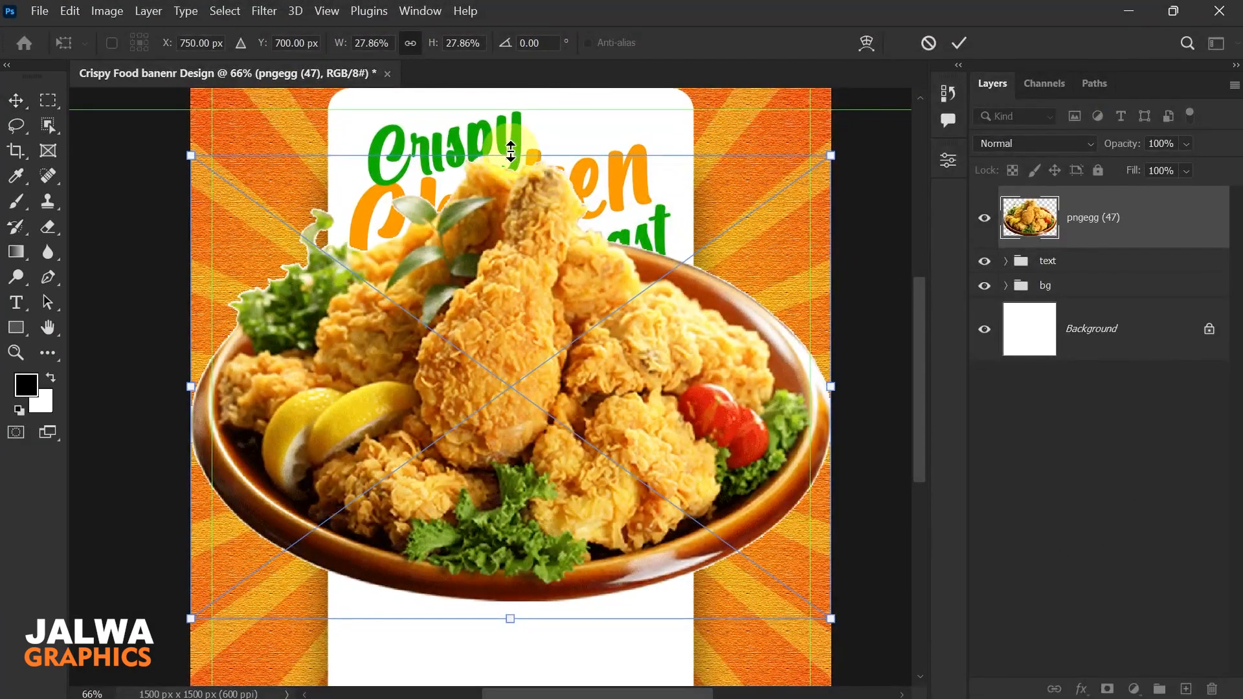
Step: Scale the chicken platter to 18.53% and centre it below the title at about X 750 px, Y 856 px
drag(511, 151, 526, 301)
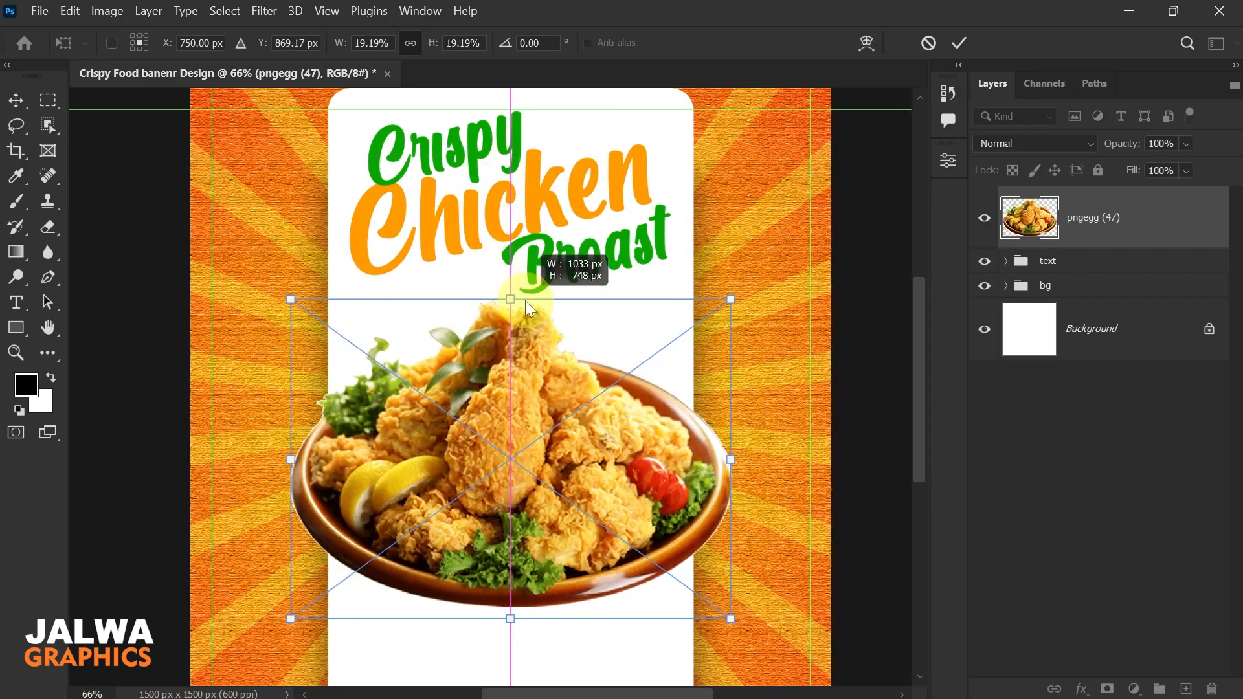
drag(547, 382, 544, 302)
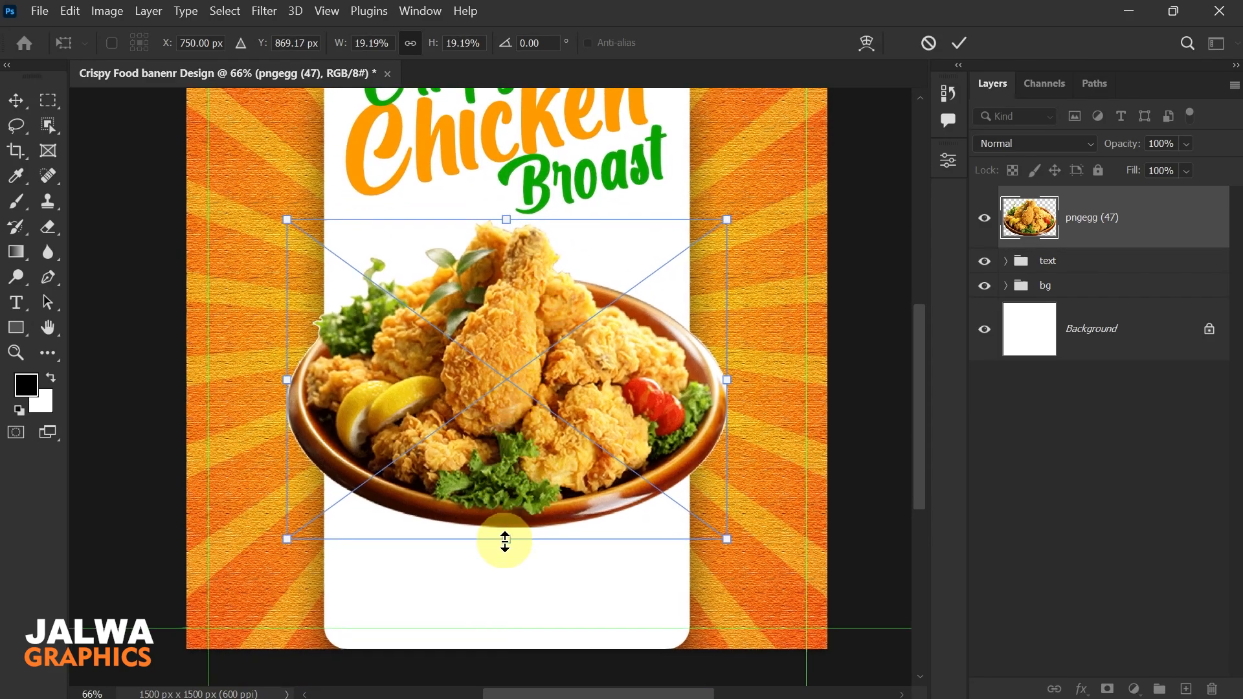
drag(507, 546, 506, 535)
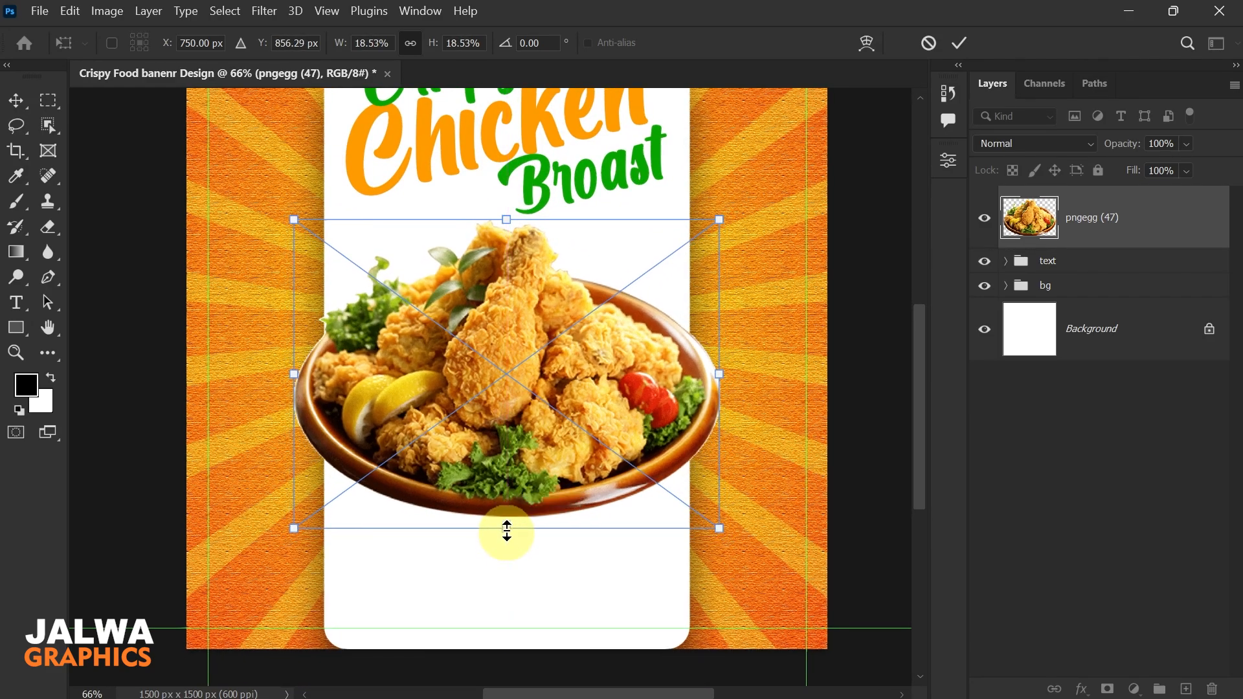
drag(509, 372, 507, 373)
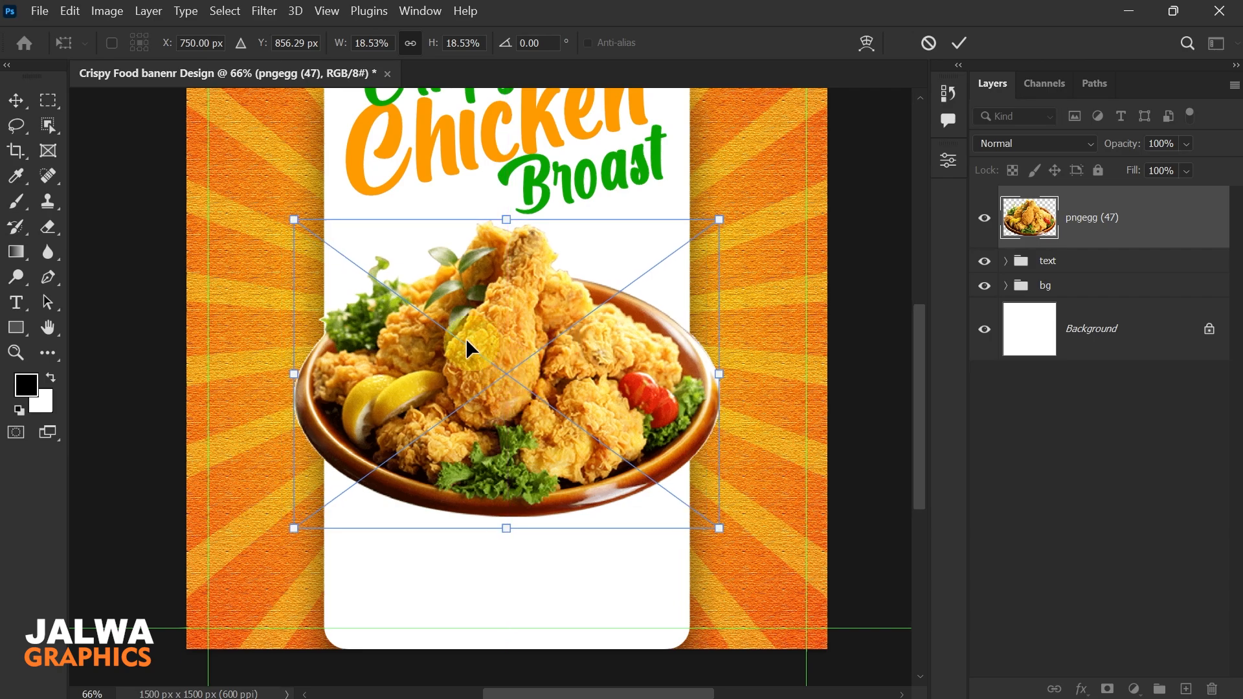
click(34, 107)
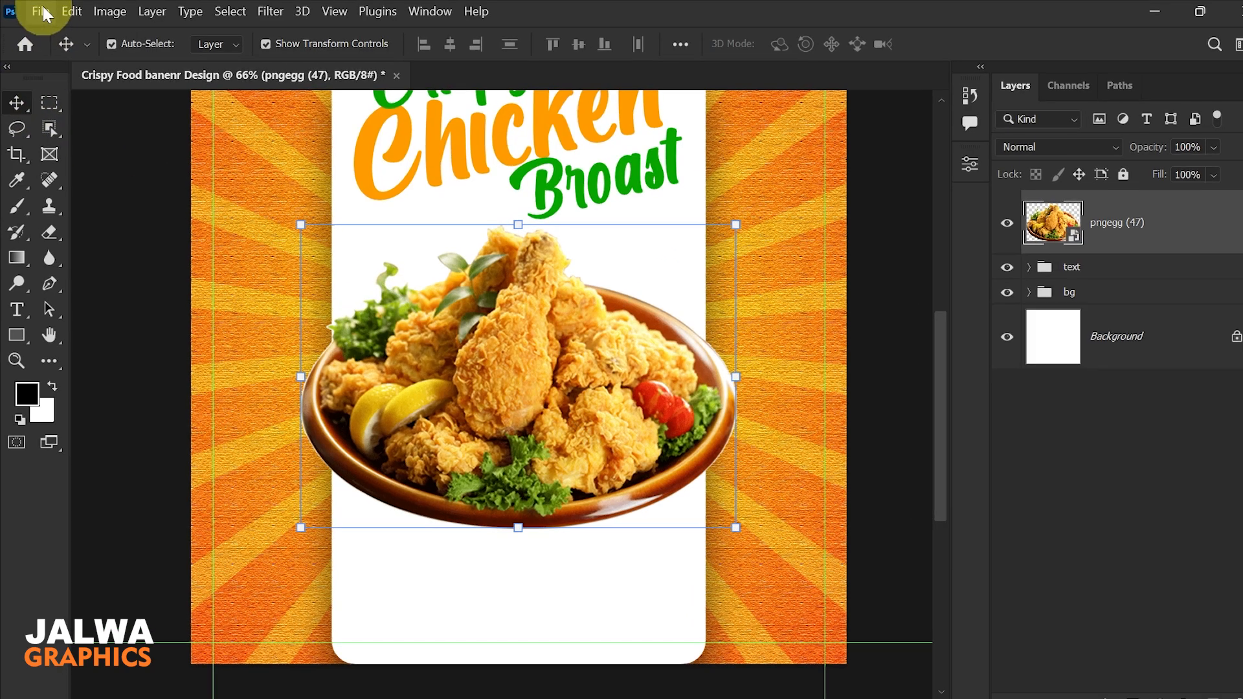
Step: Place the tomato image 03 at 1.11% scale, rotated -30°, on the sunburst to the left of the white panel
click(40, 11)
click(141, 379)
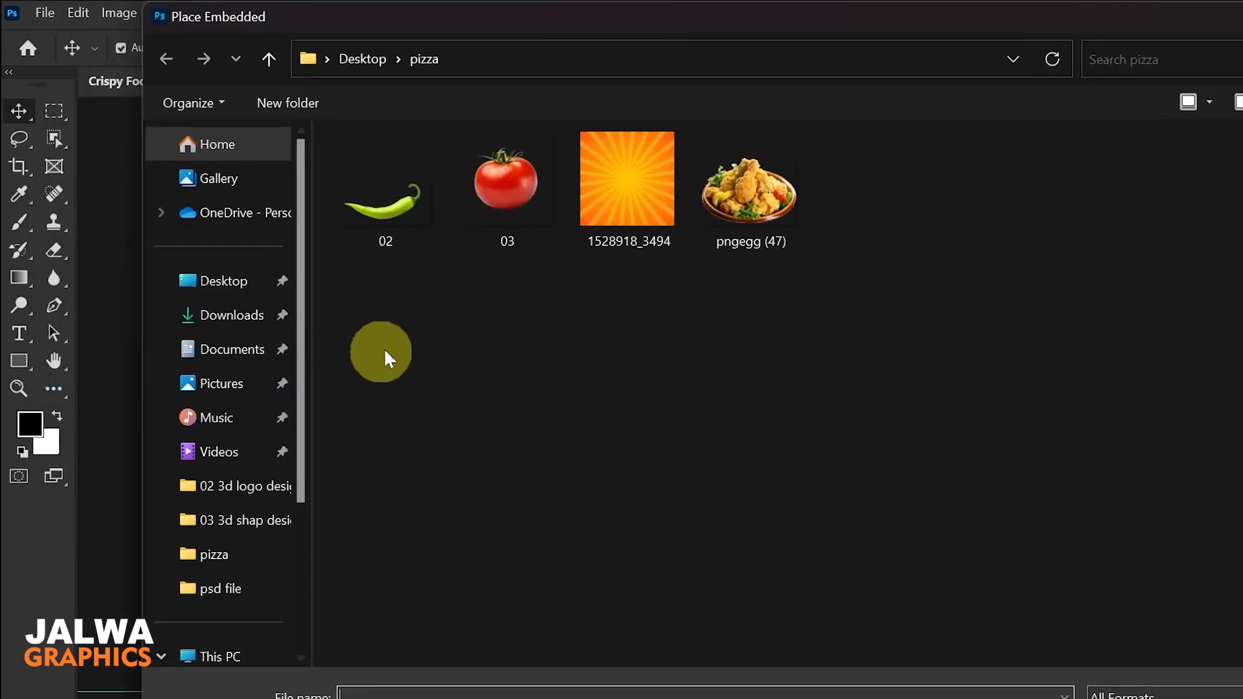
double_click(496, 189)
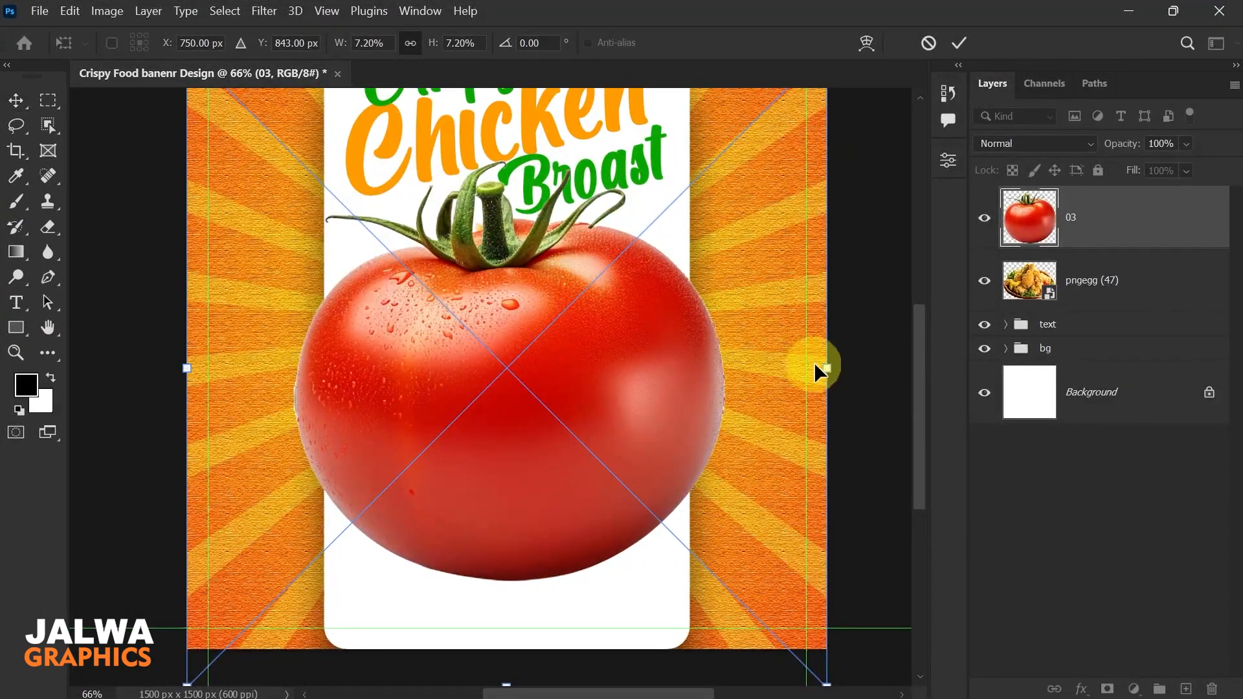
drag(815, 365, 266, 252)
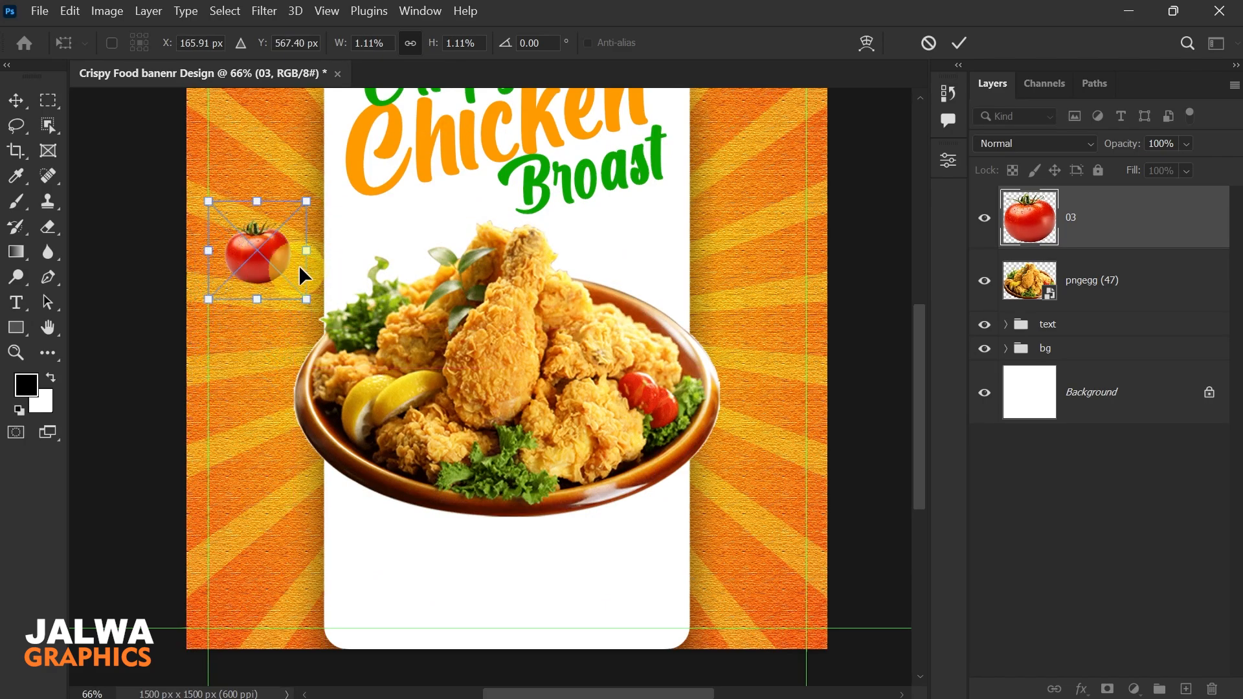
drag(195, 181, 166, 217)
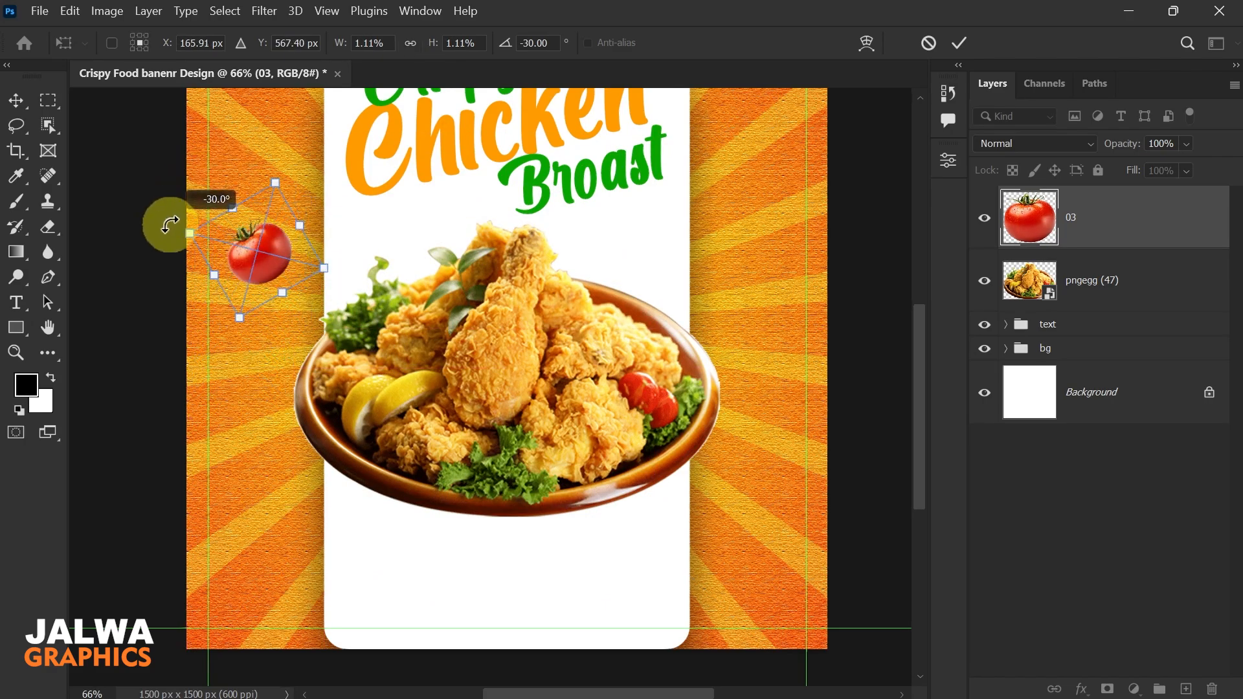
mouse_move(255, 257)
mouse_down()
mouse_move(235, 247)
mouse_move(247, 240)
mouse_move(238, 251)
mouse_up()
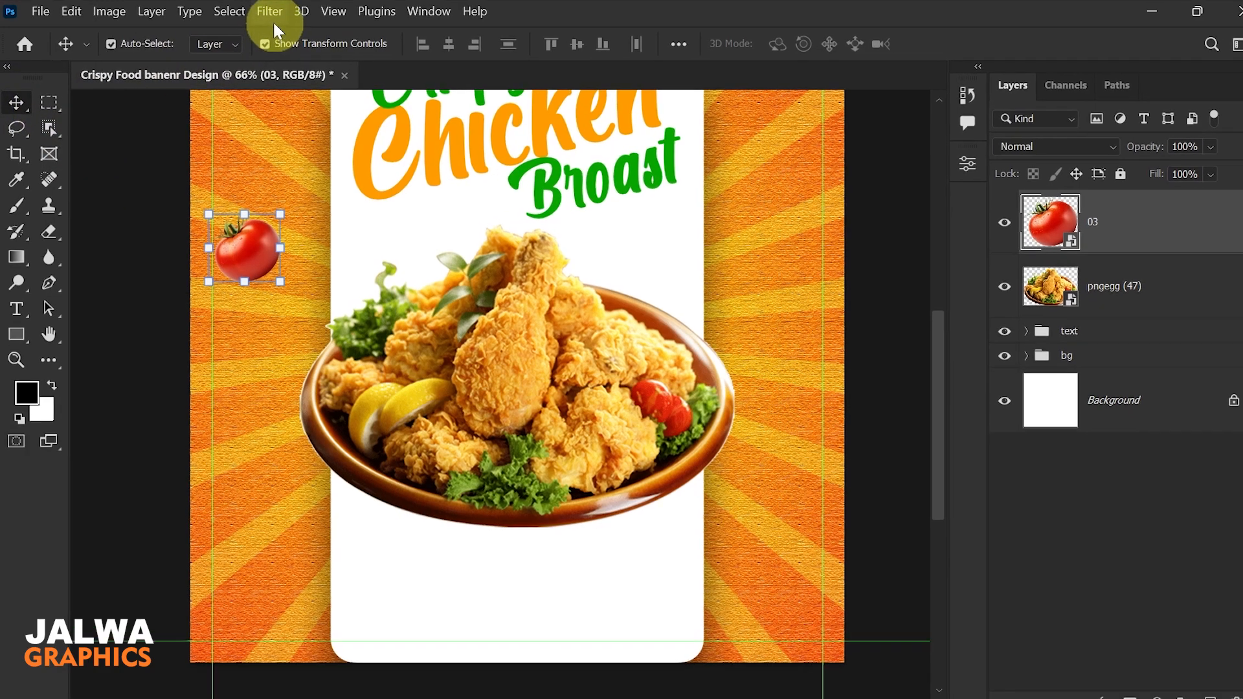
Step: Apply a Motion Blur to the tomato with an angle of 0° and a distance of 54 pixels
click(264, 11)
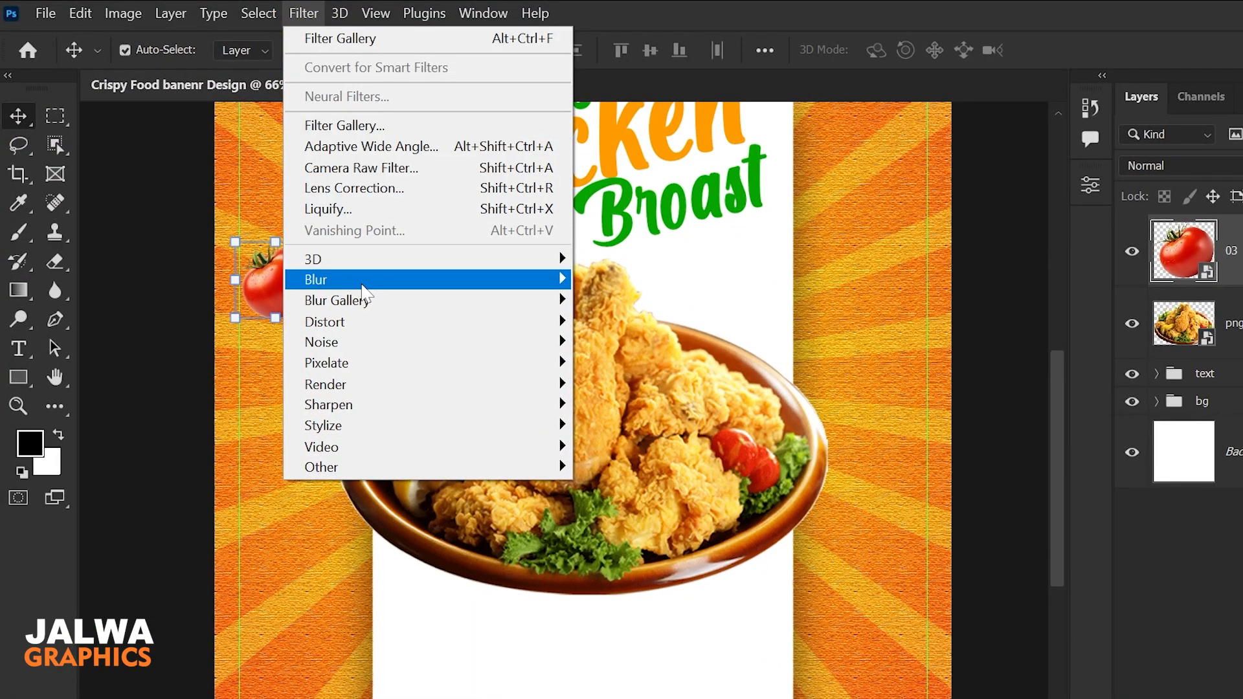
mouse_move(362, 284)
click(644, 405)
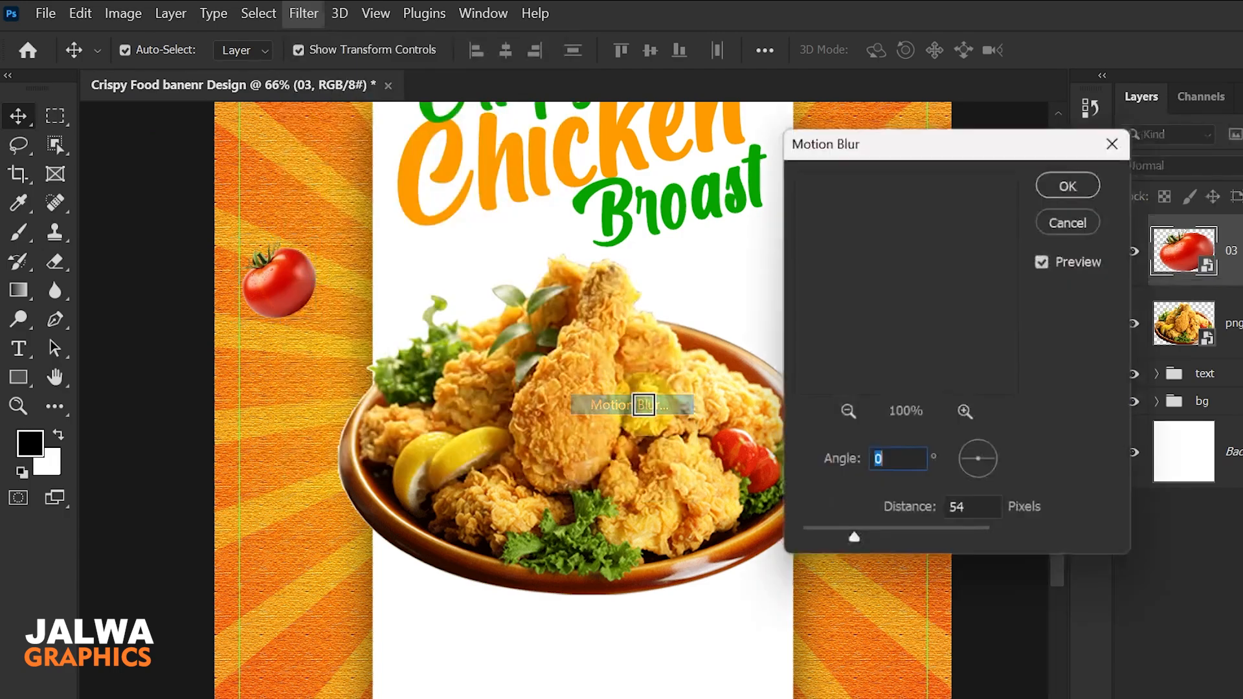
double_click(971, 513)
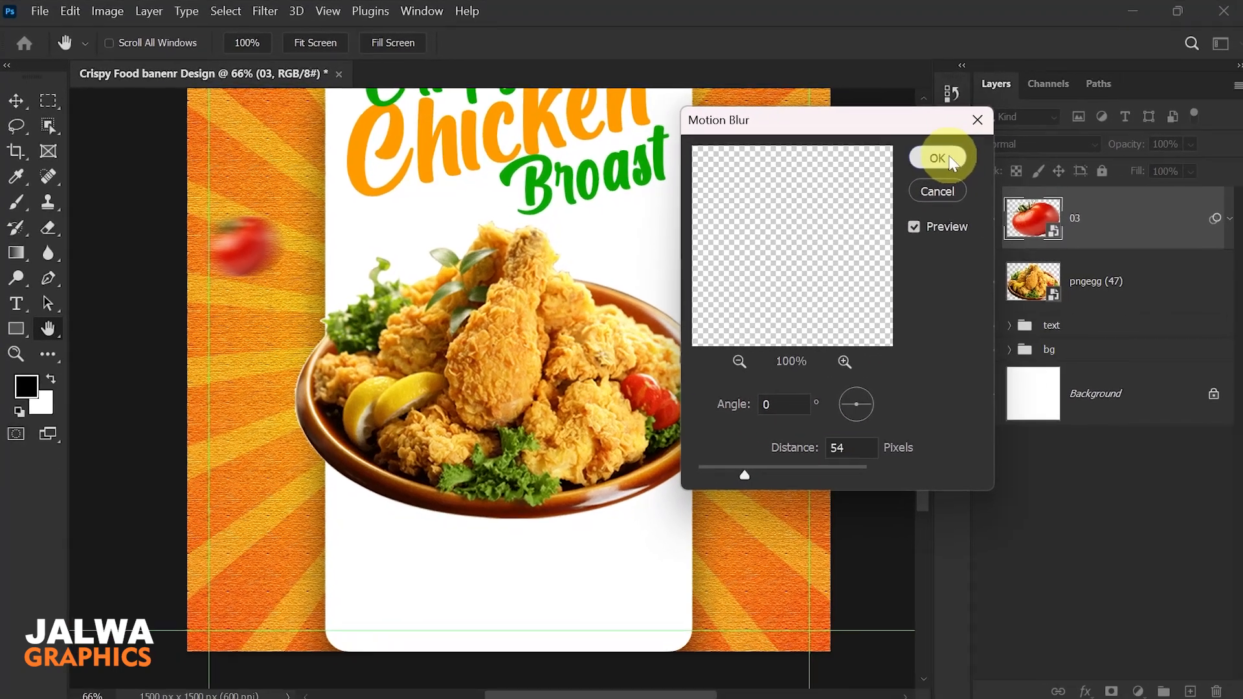
click(1074, 181)
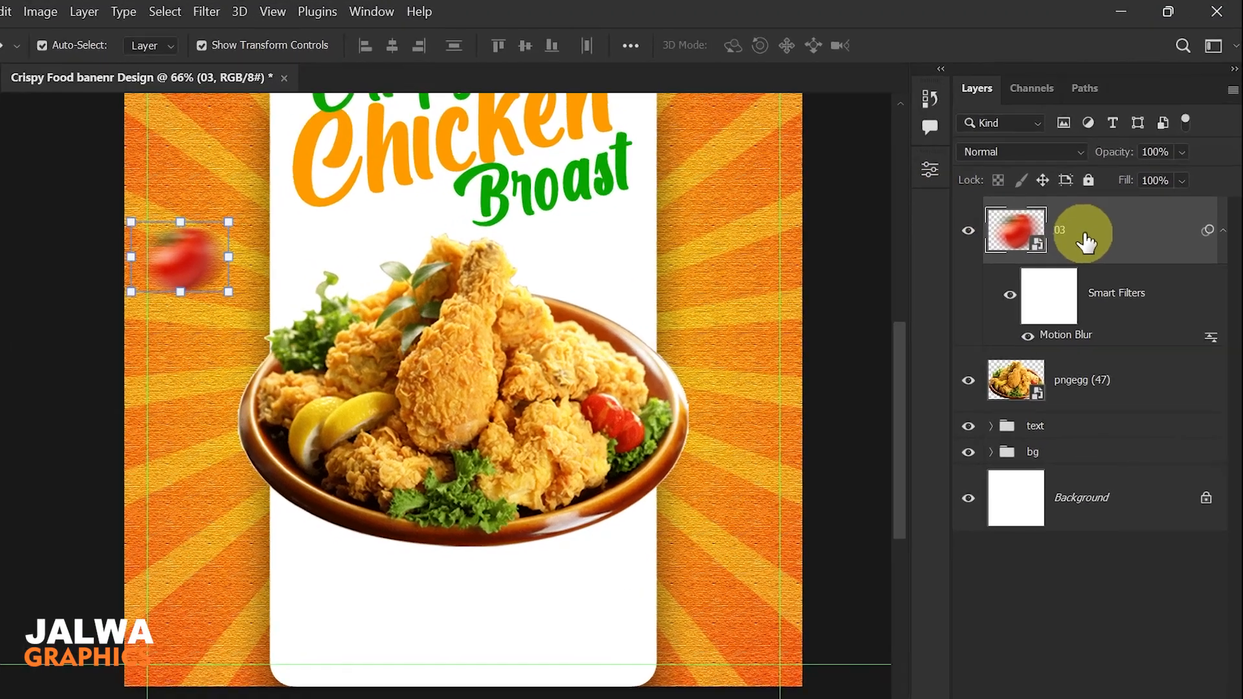
Step: Add a horizontally flipped copy of the blurred tomato on the lower-right sunburst at about X 1368 px, Y 1292 px
key(ctrl+j)
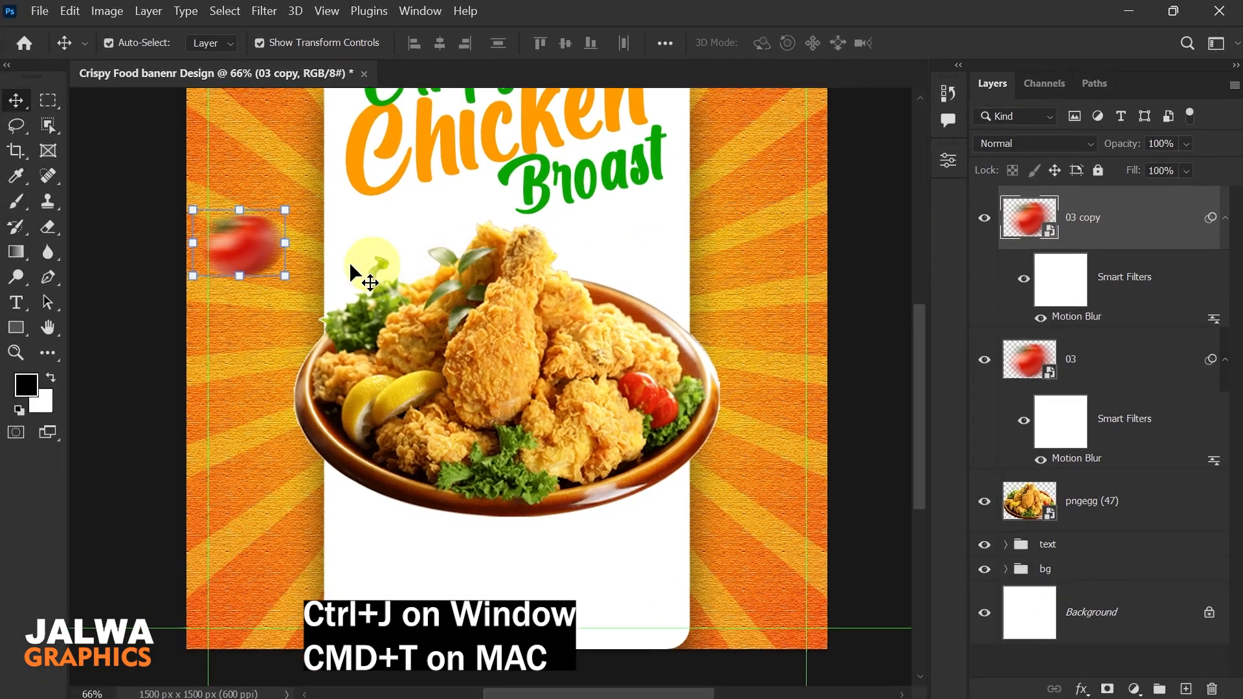
drag(249, 234, 778, 562)
key(ctrl+t)
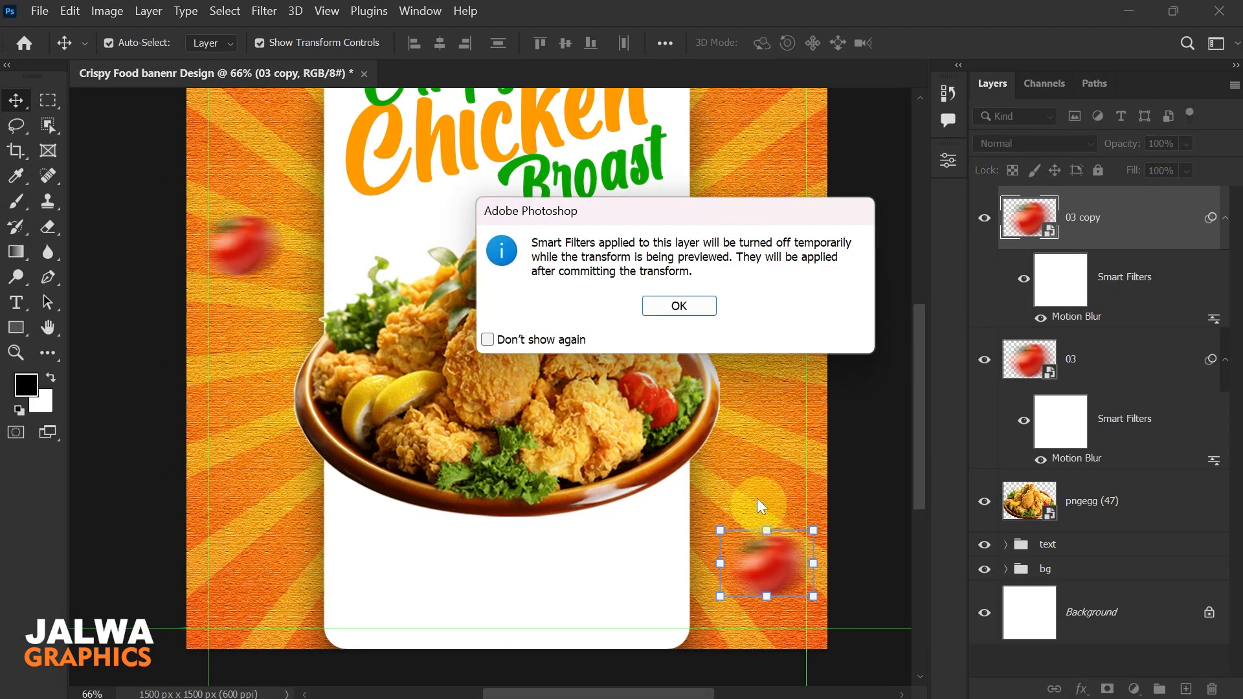
click(679, 305)
right_click(780, 549)
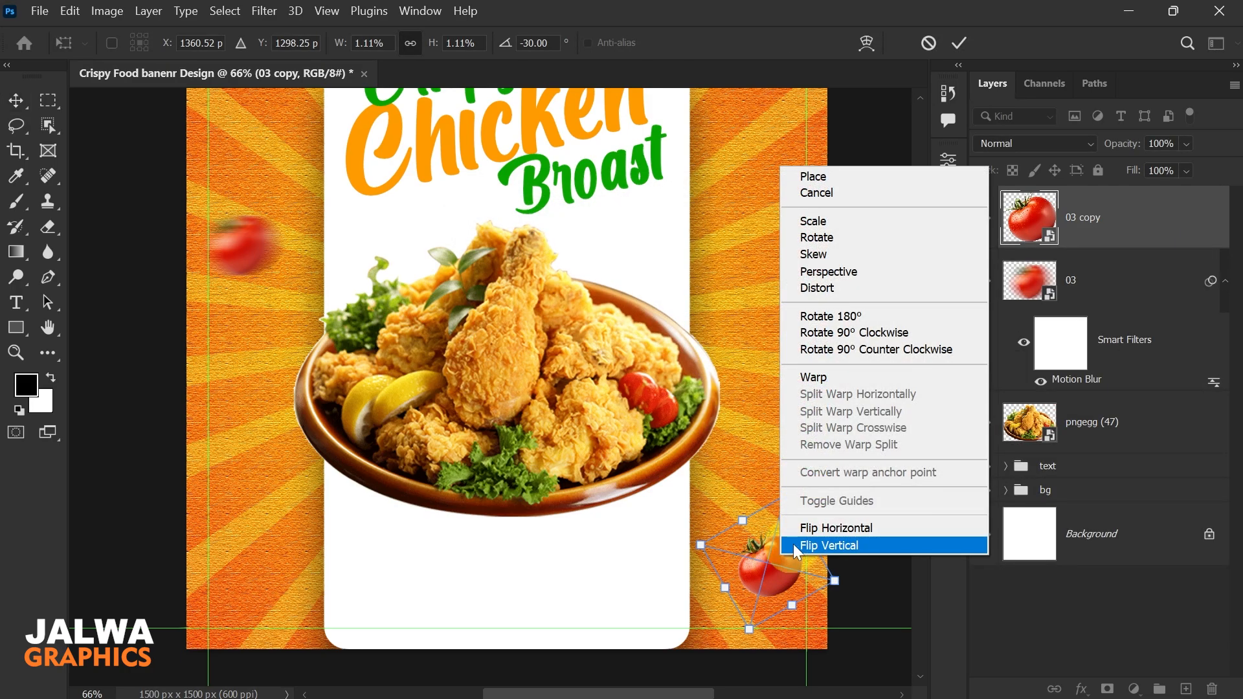
click(827, 530)
drag(768, 558, 773, 552)
drag(705, 527, 689, 485)
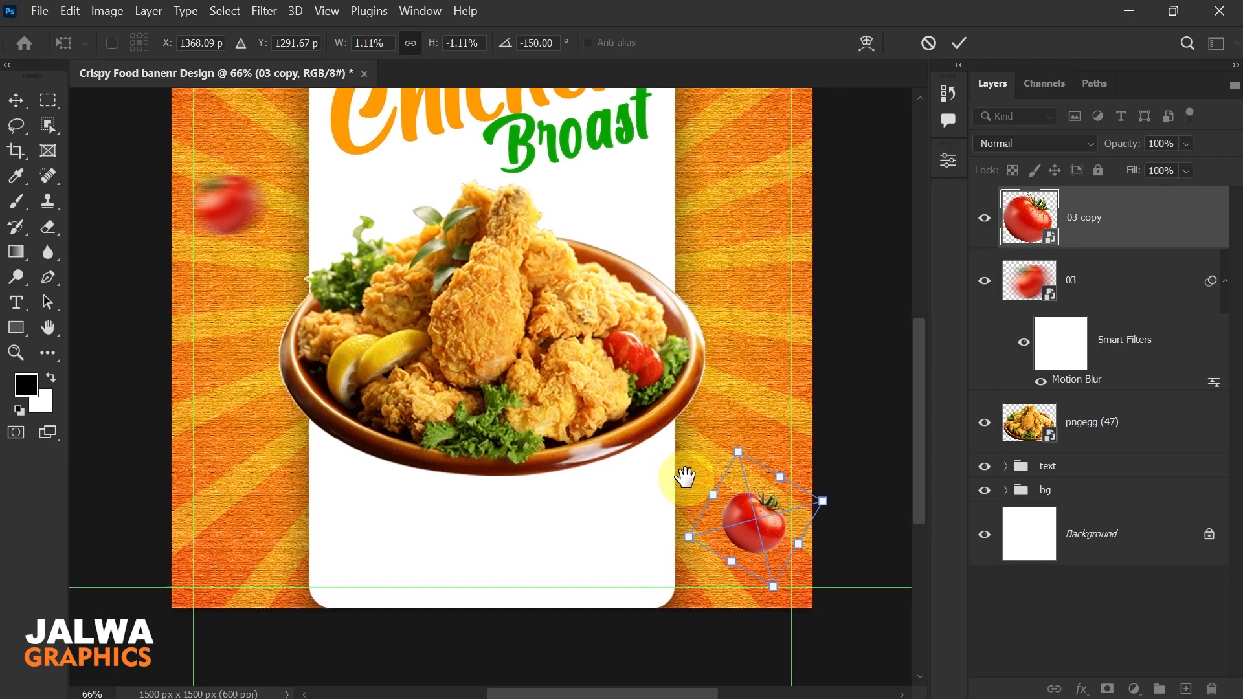
click(16, 100)
key(ctrl+alt+f)
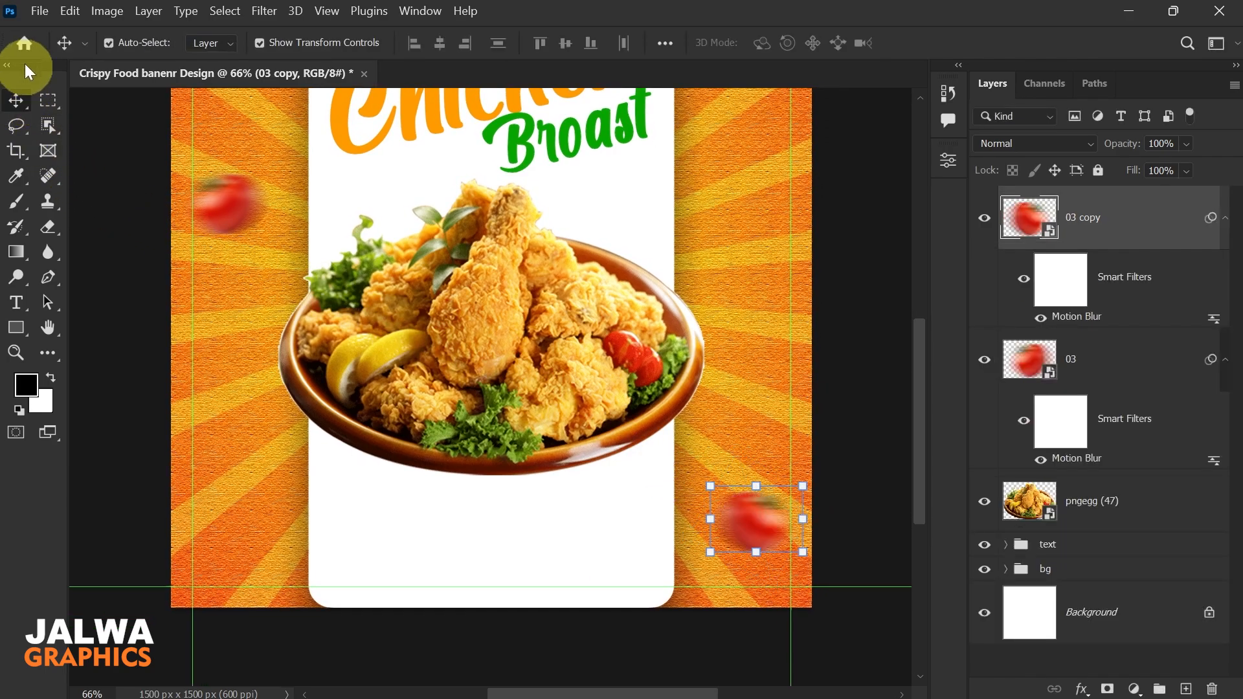
Step: Place the green chili image 02 at 0.64% scale near the platter's lower-left edge, at about X 322 px, Y 1249 px
click(39, 11)
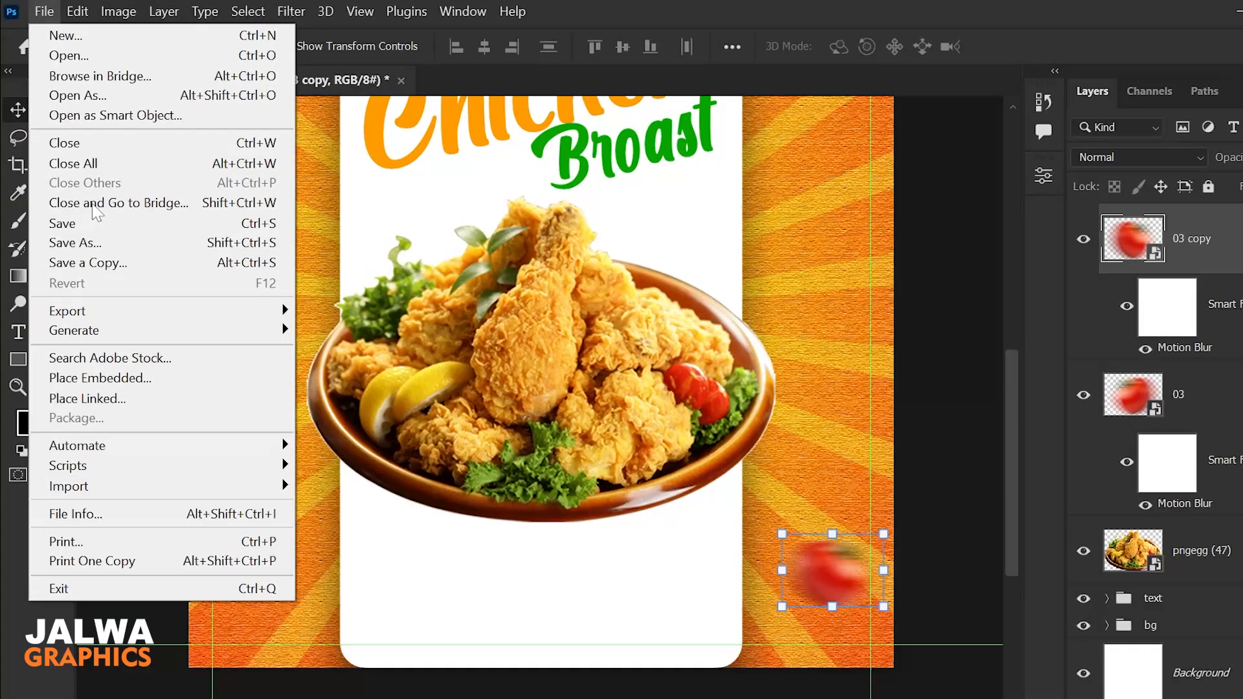
click(150, 377)
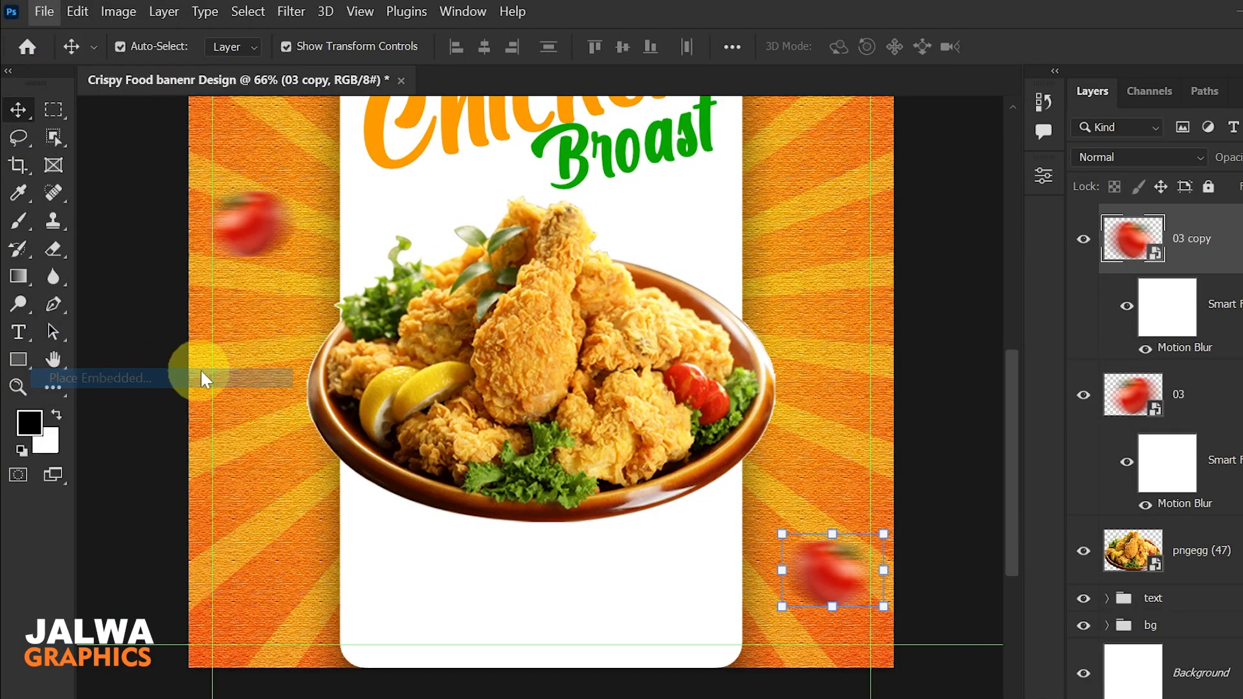
double_click(386, 213)
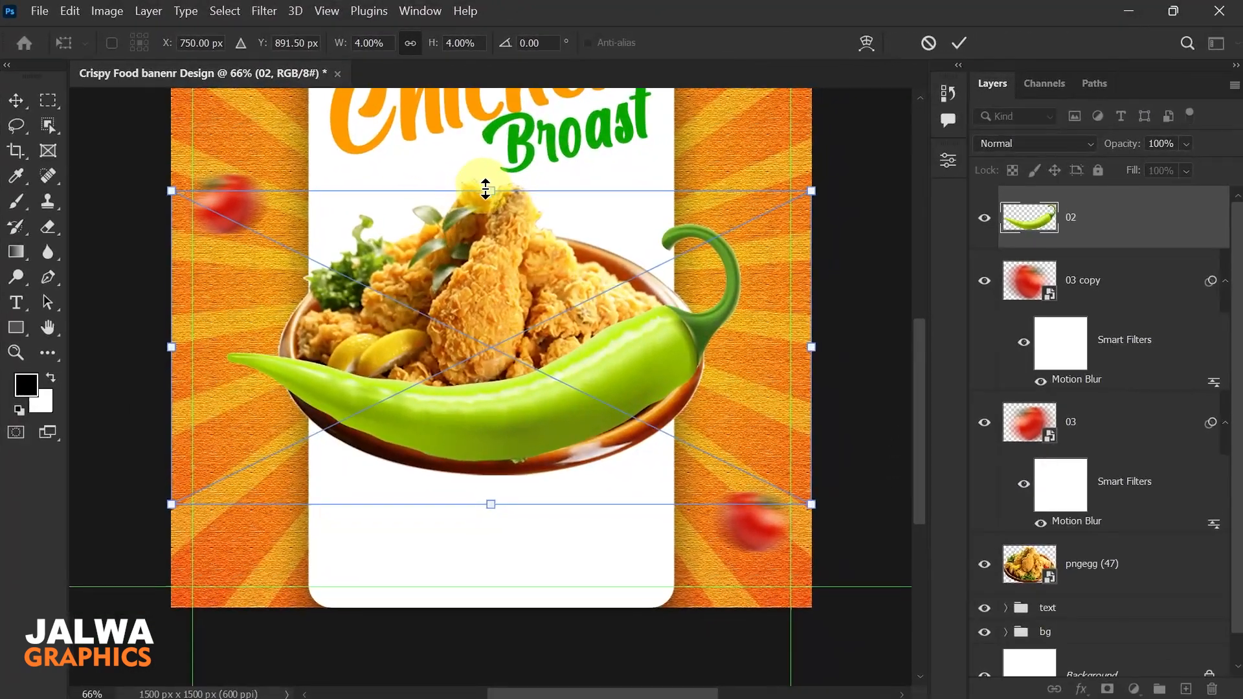
drag(486, 189, 288, 499)
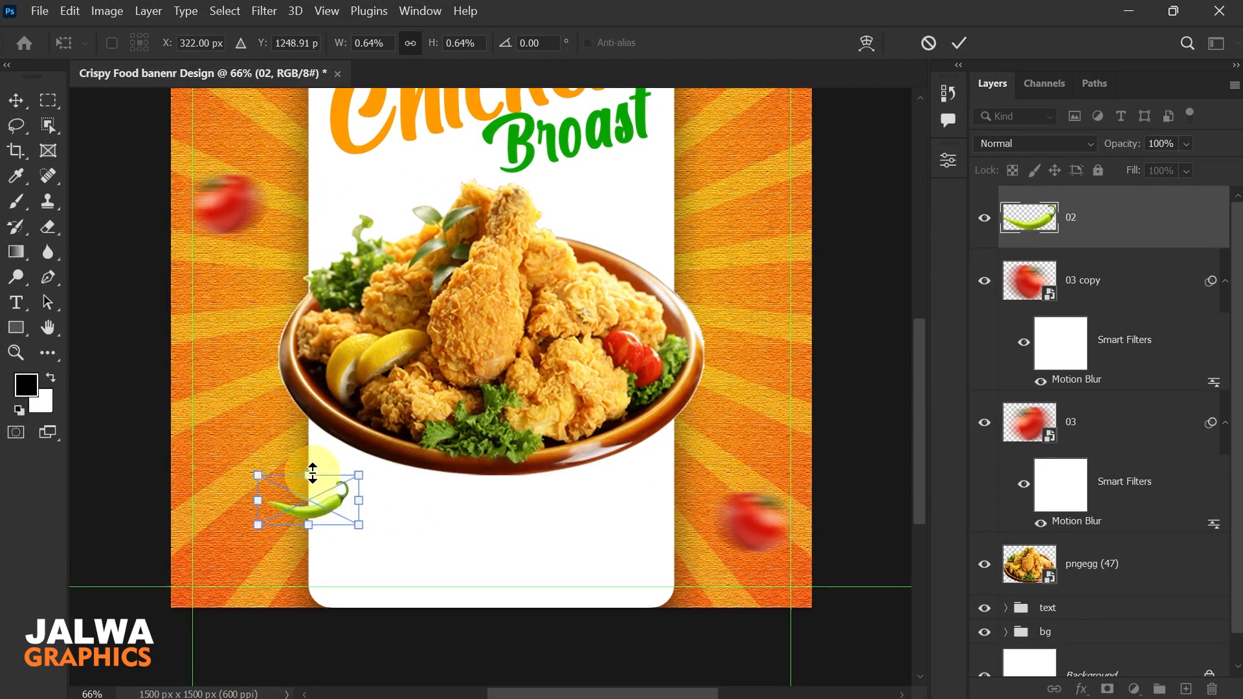
Step: Flip the chili horizontally, tilt it clockwise about 13°, and move it to about X 332 px, Y 1190 px
right_click(313, 479)
click(362, 445)
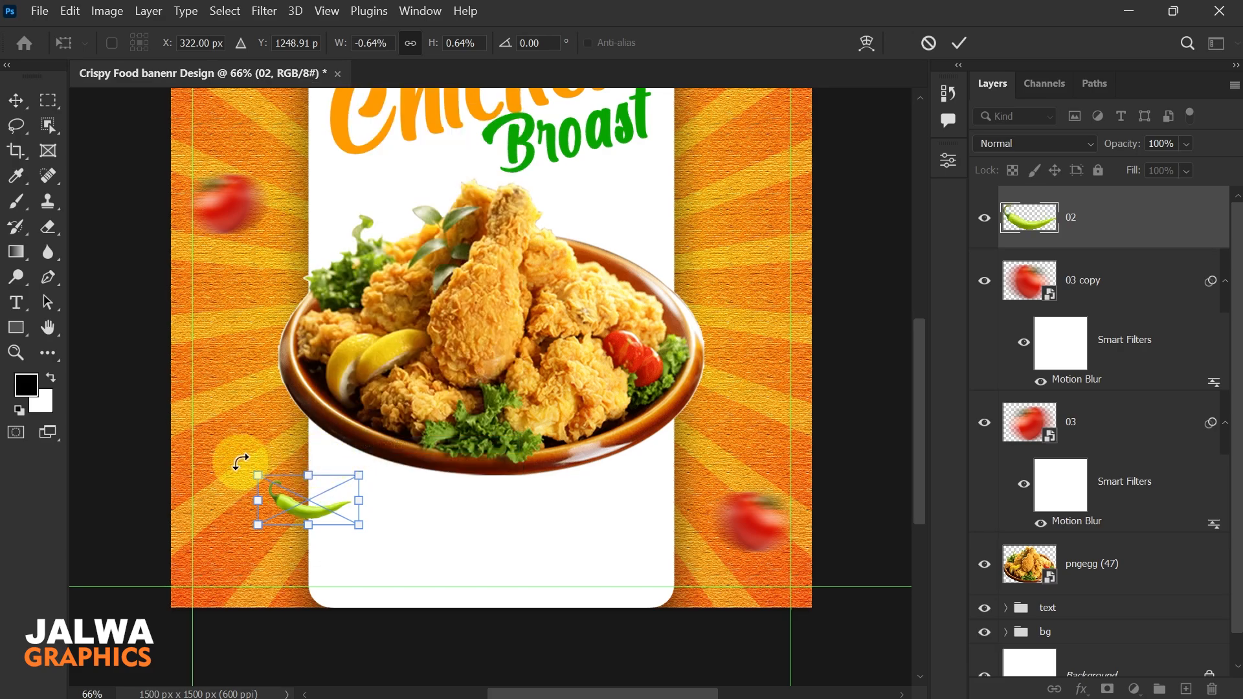
drag(241, 463, 239, 448)
drag(289, 503, 293, 478)
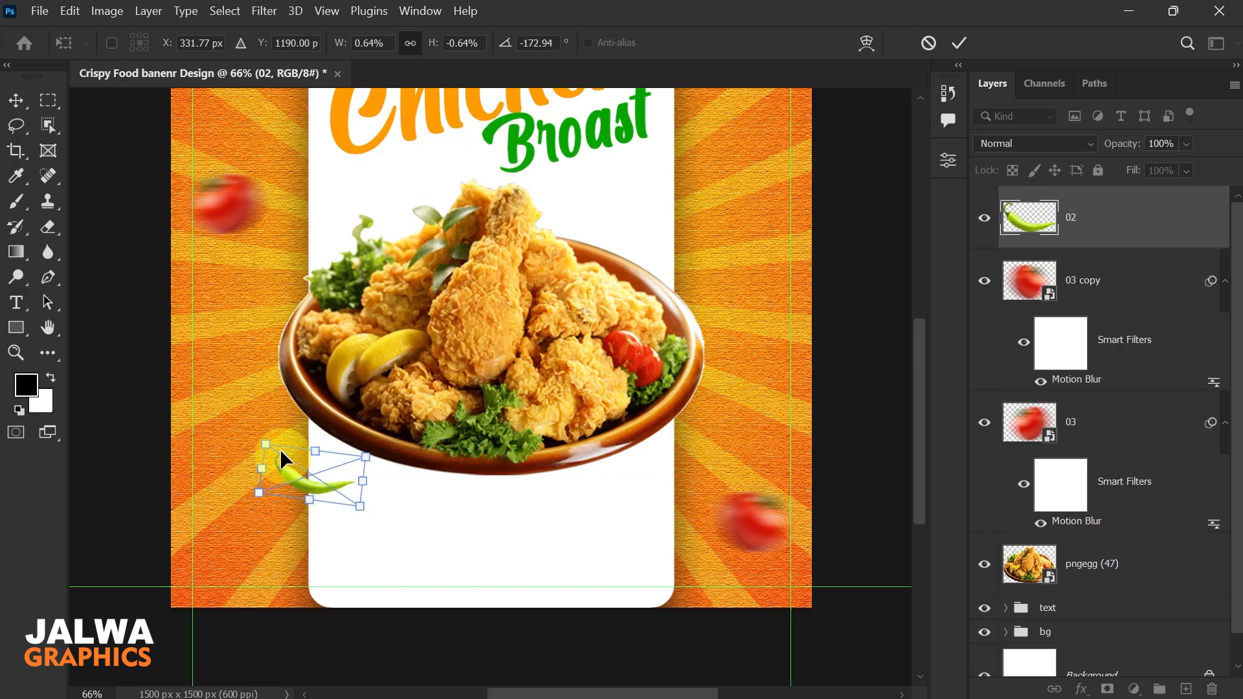
drag(255, 425, 256, 417)
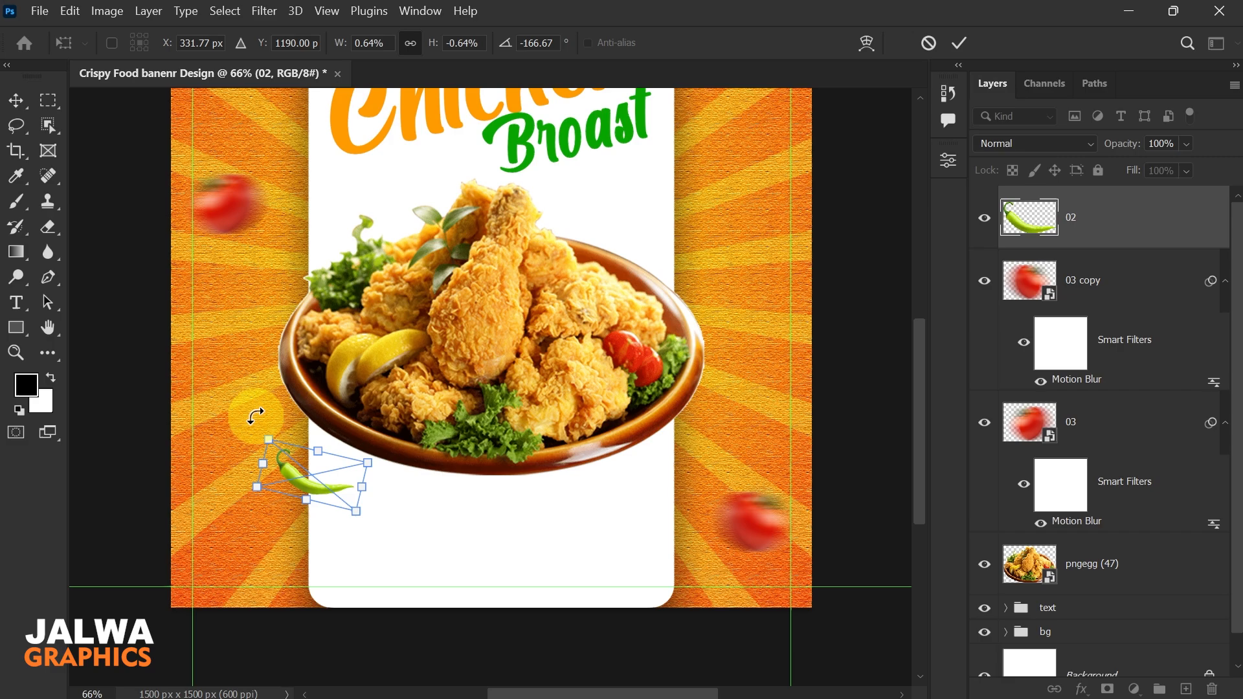
click(16, 100)
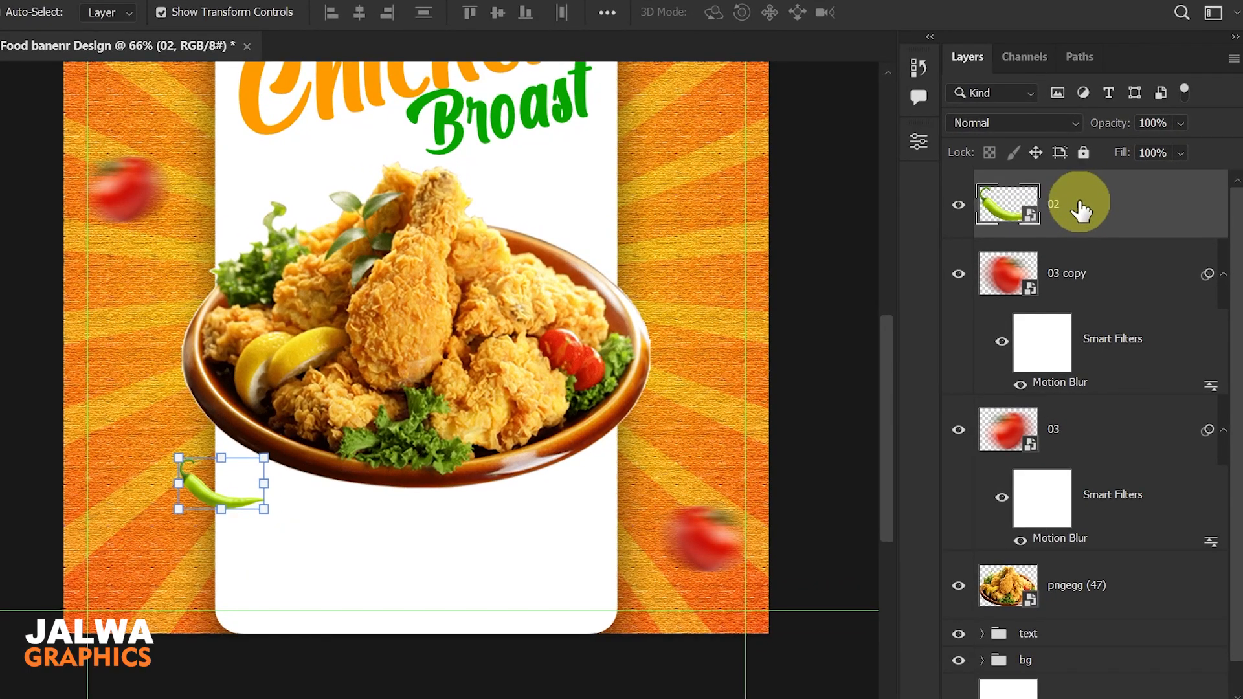
Step: Add a copy of the chili at the platter's upper-right edge, rotated to about 22.5° at X 1173 px, Y 636 px
key(ctrl+j)
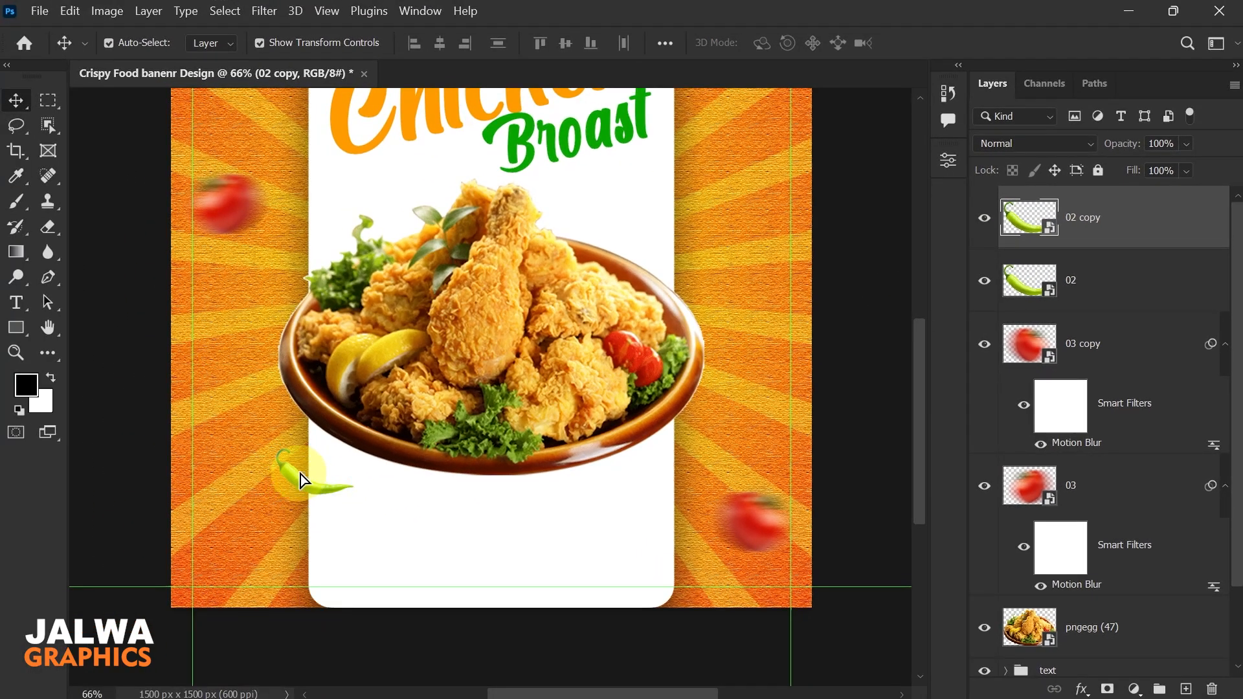
drag(206, 486, 657, 239)
drag(626, 193, 717, 299)
drag(697, 231, 690, 243)
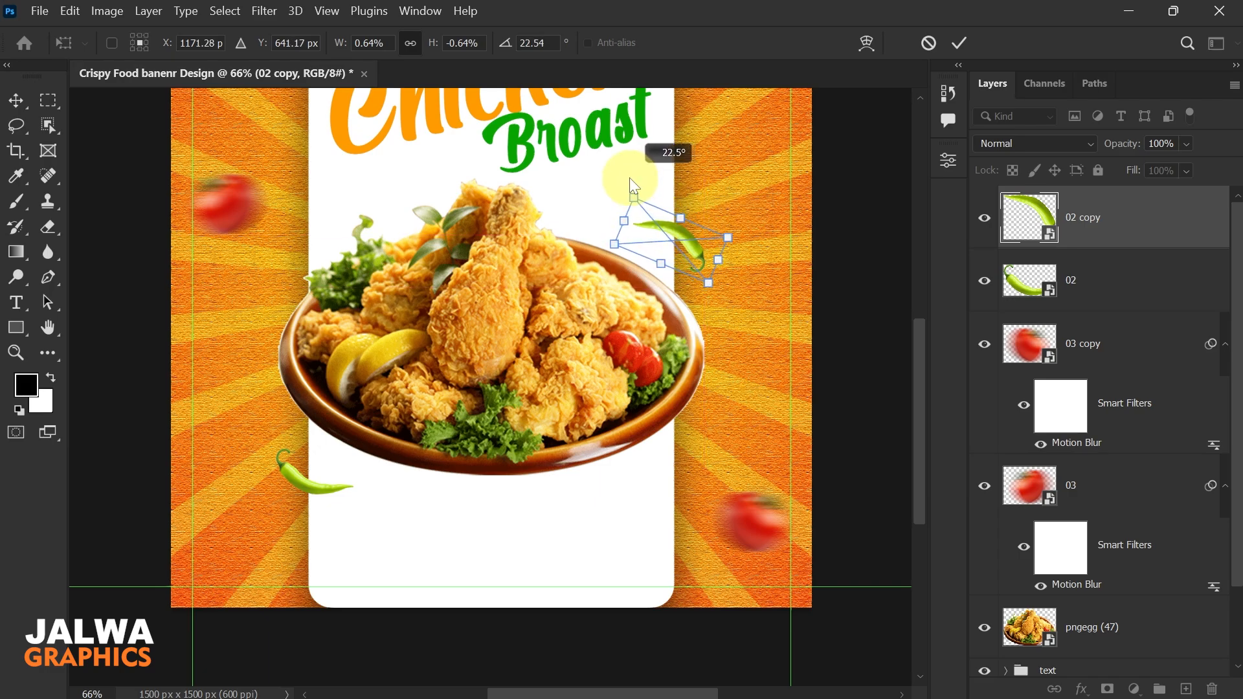
drag(689, 240, 688, 239)
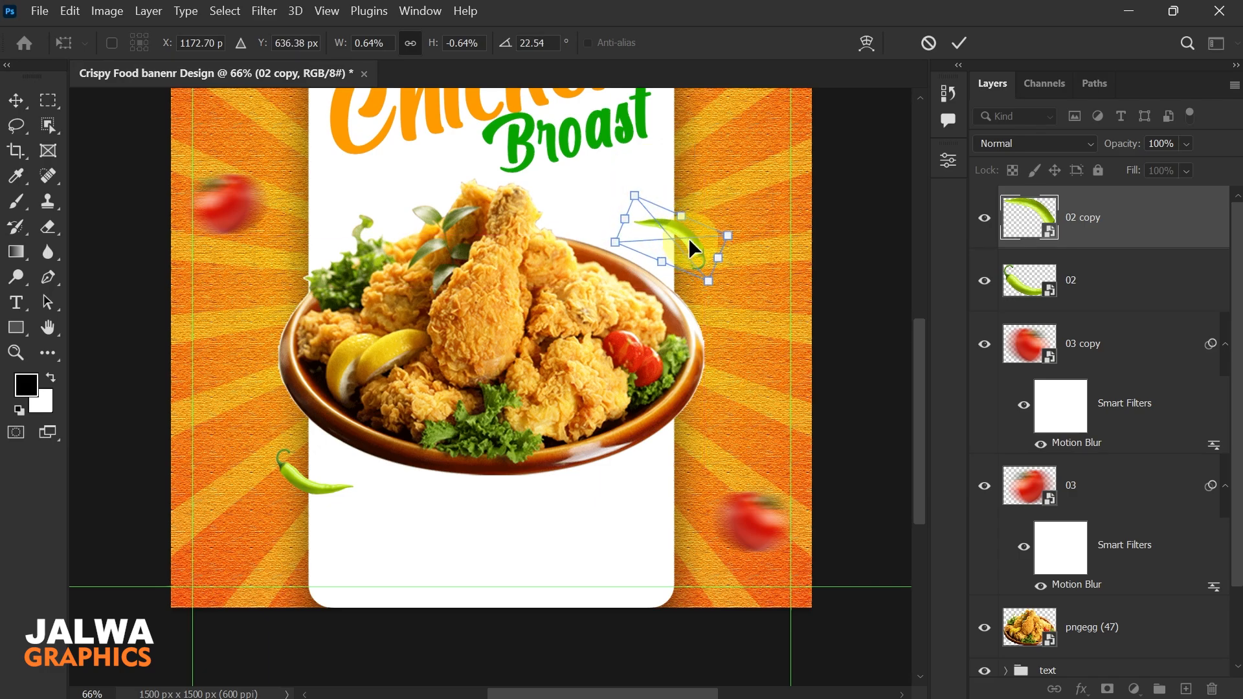
click(20, 109)
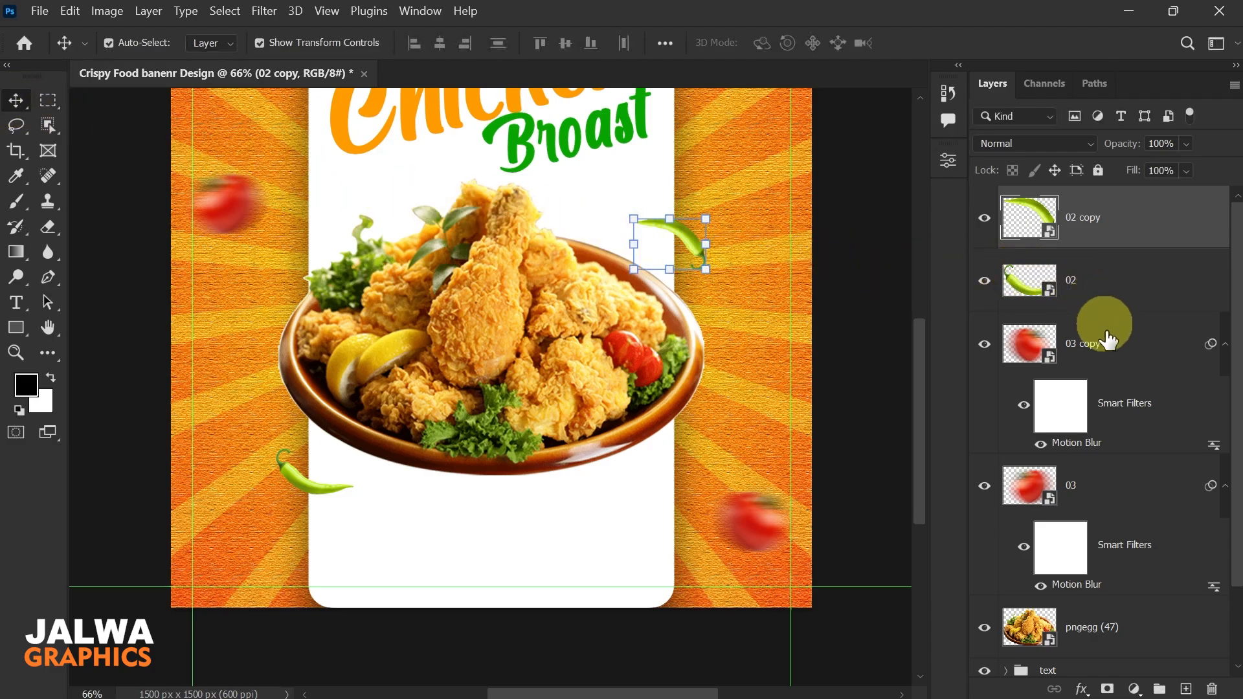
scroll(1104, 328, down, 3)
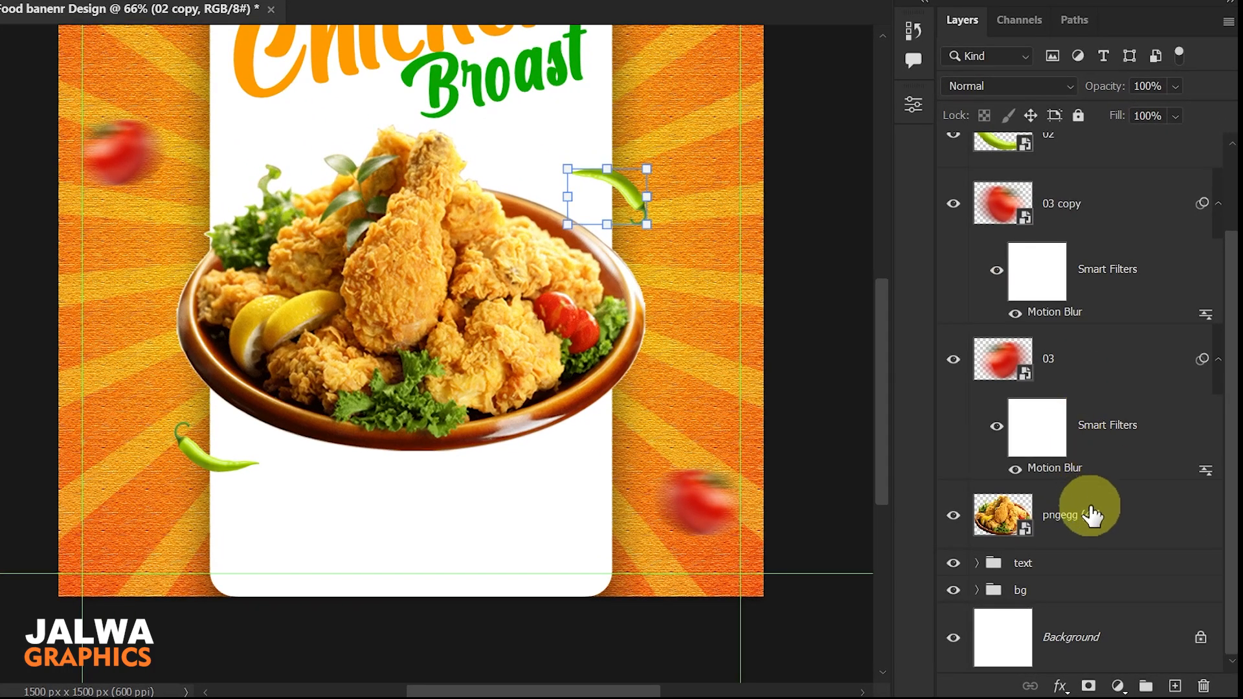
Step: Add a new layer named Shadow directly beneath the chicken platter layer
click(1091, 516)
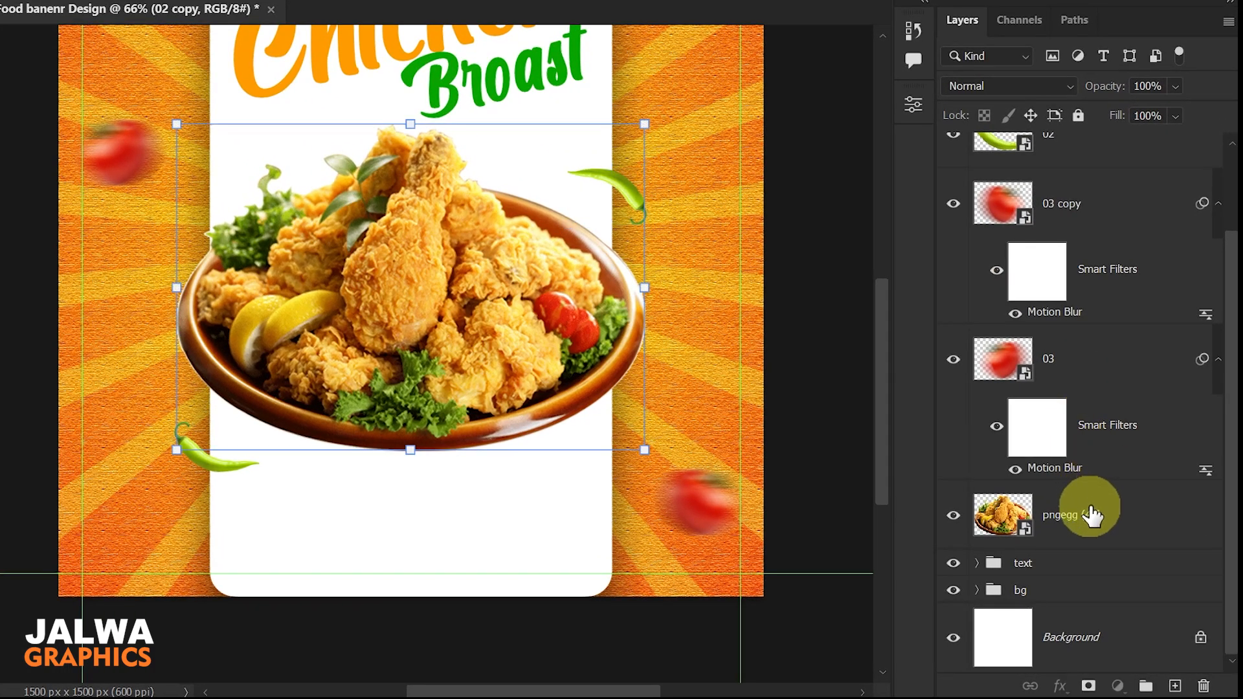
click(1175, 686)
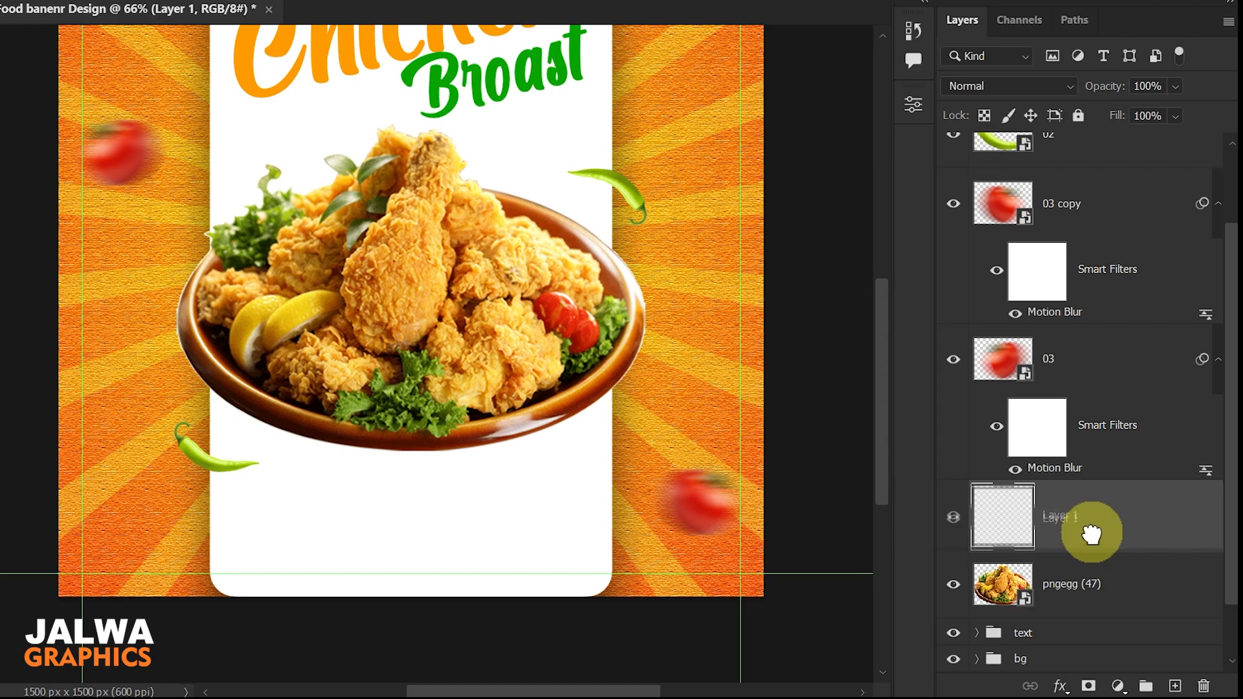
drag(1090, 533, 1094, 609)
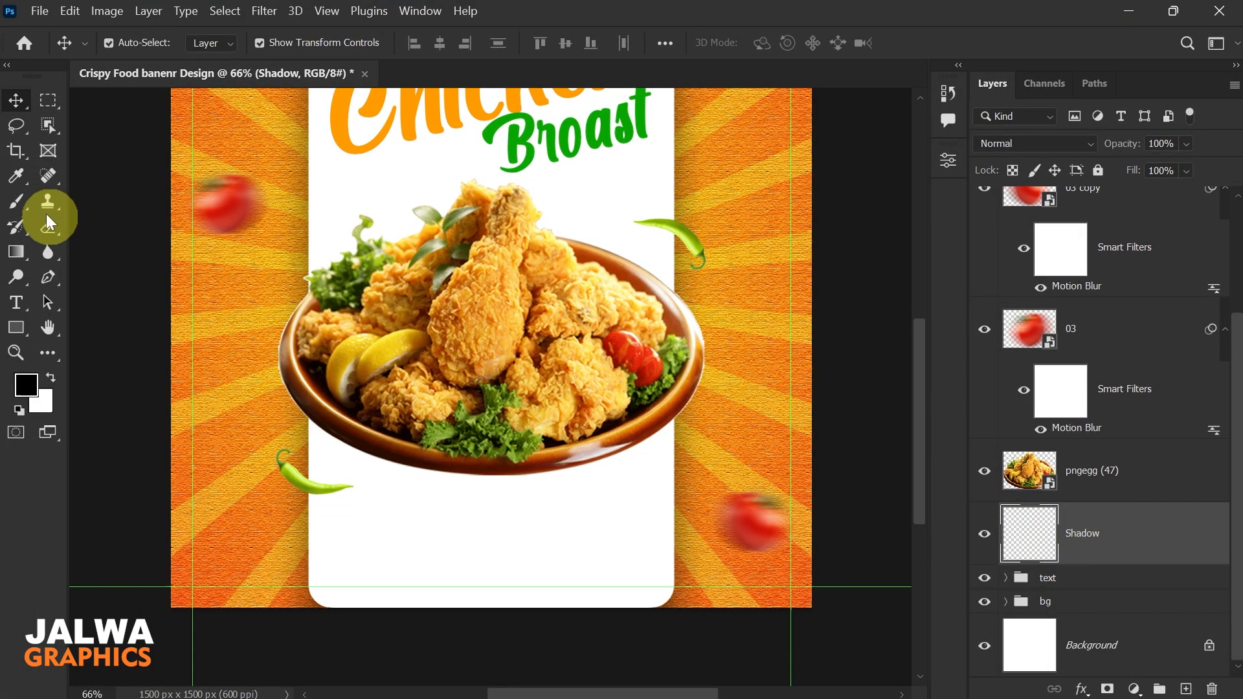
Step: Paint a soft black shadow under the platter's base with a flattened 1087 px brush
click(13, 200)
click(87, 200)
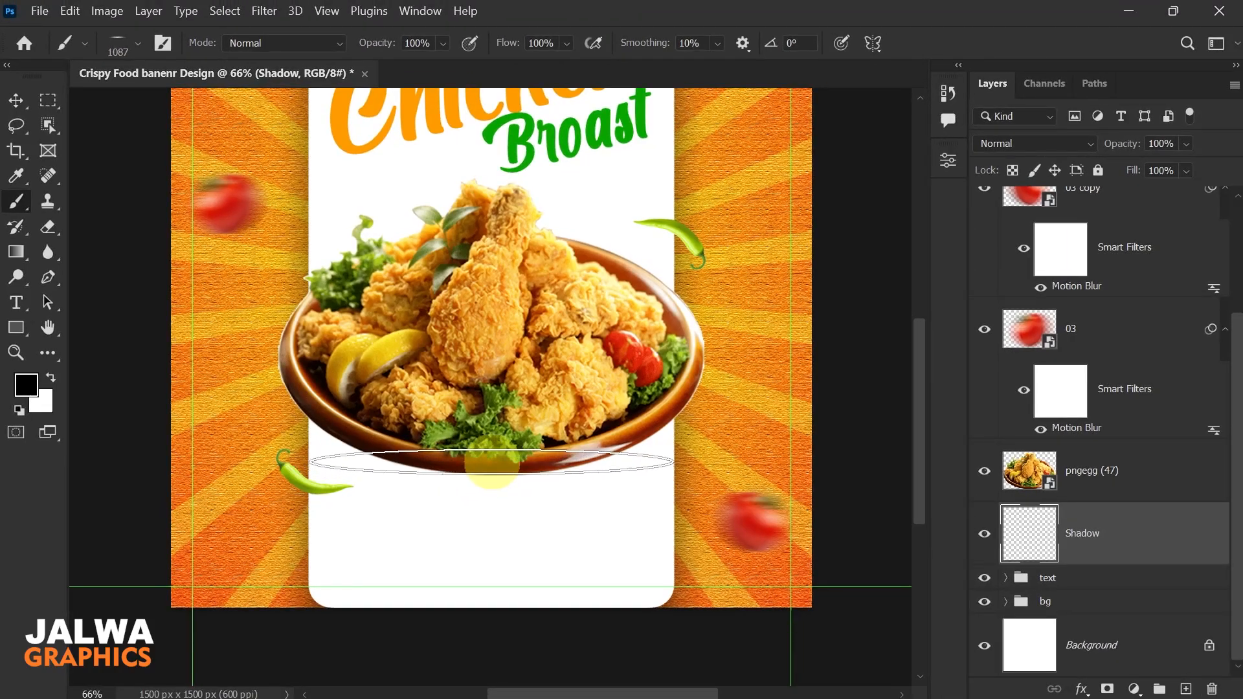
click(492, 466)
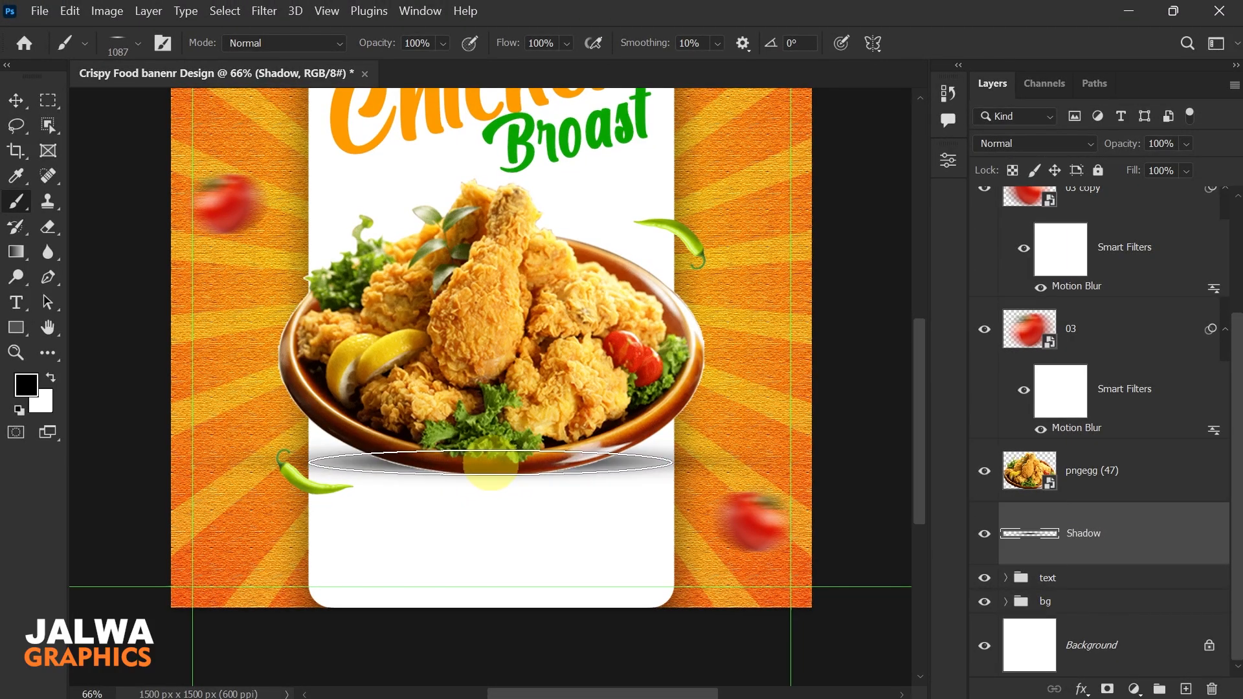
Step: Group the chili, tomato, platter and Shadow layers as "image", and move the text group above it
click(26, 103)
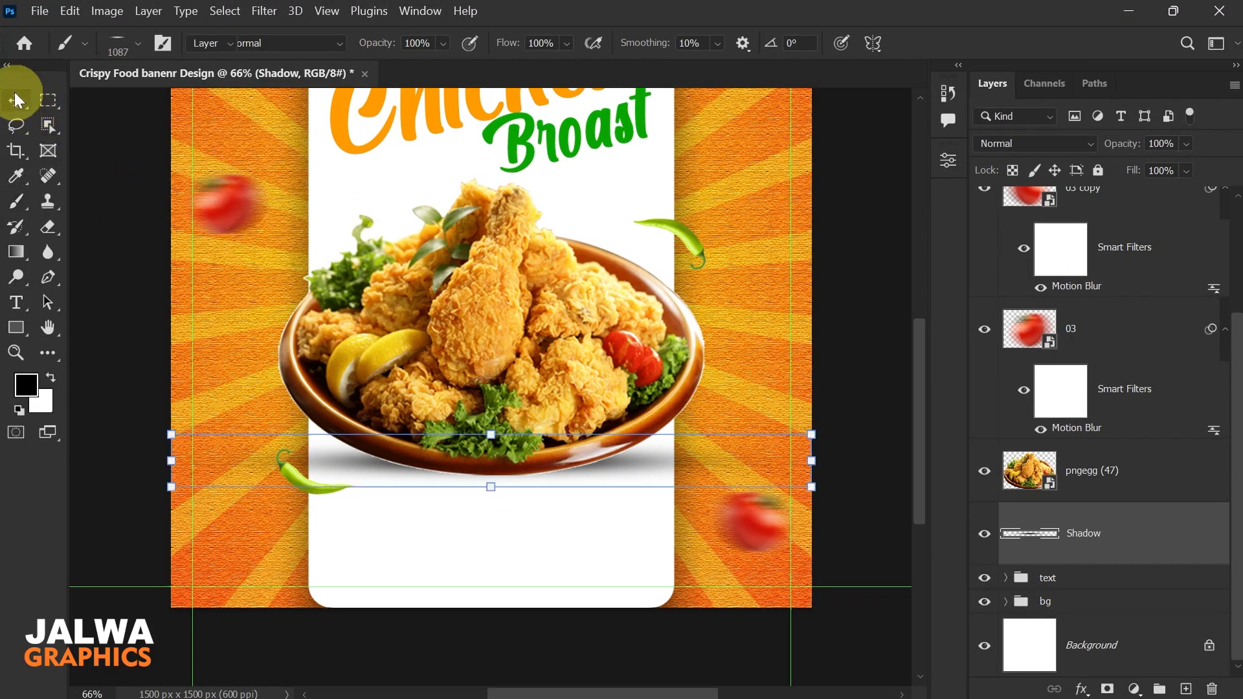
scroll(1137, 361, up, 3)
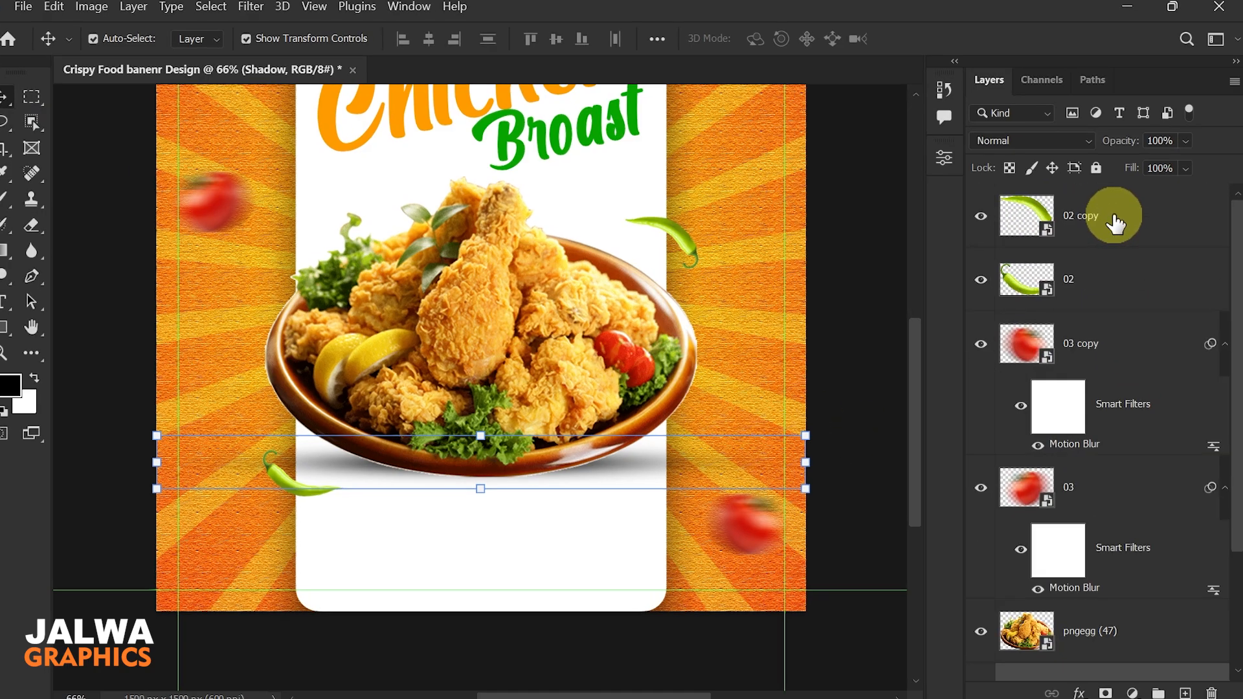
shift+click(1115, 222)
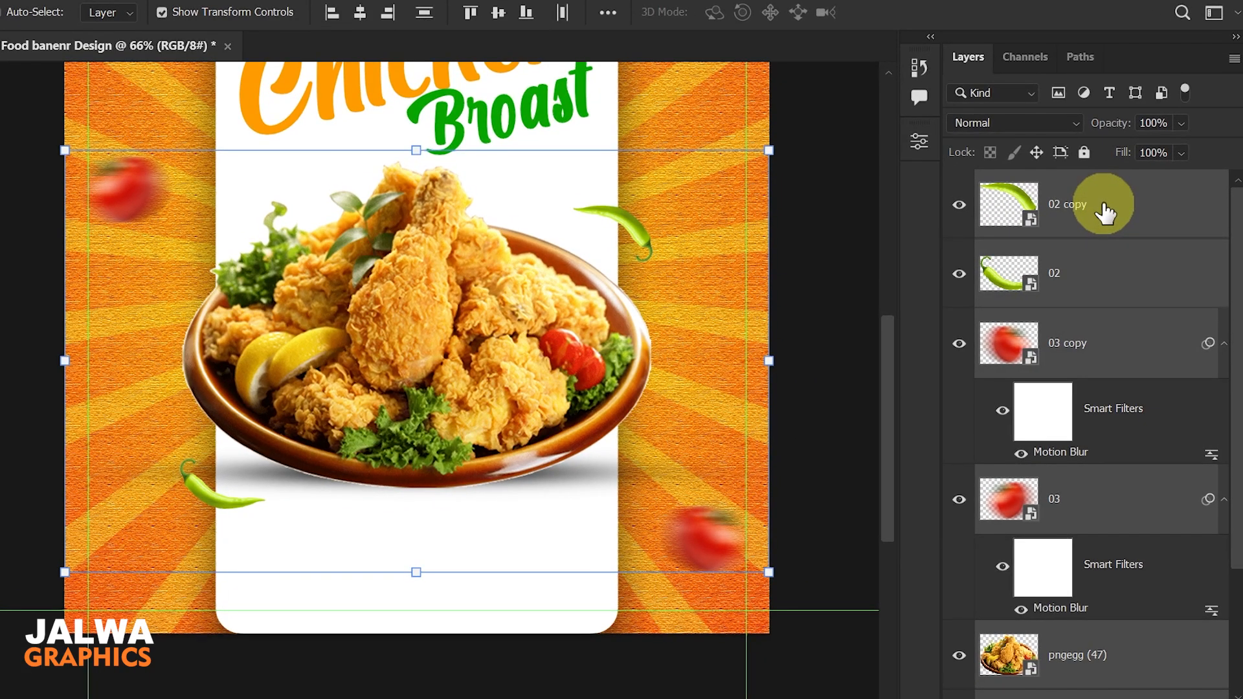
key(ctrl+g)
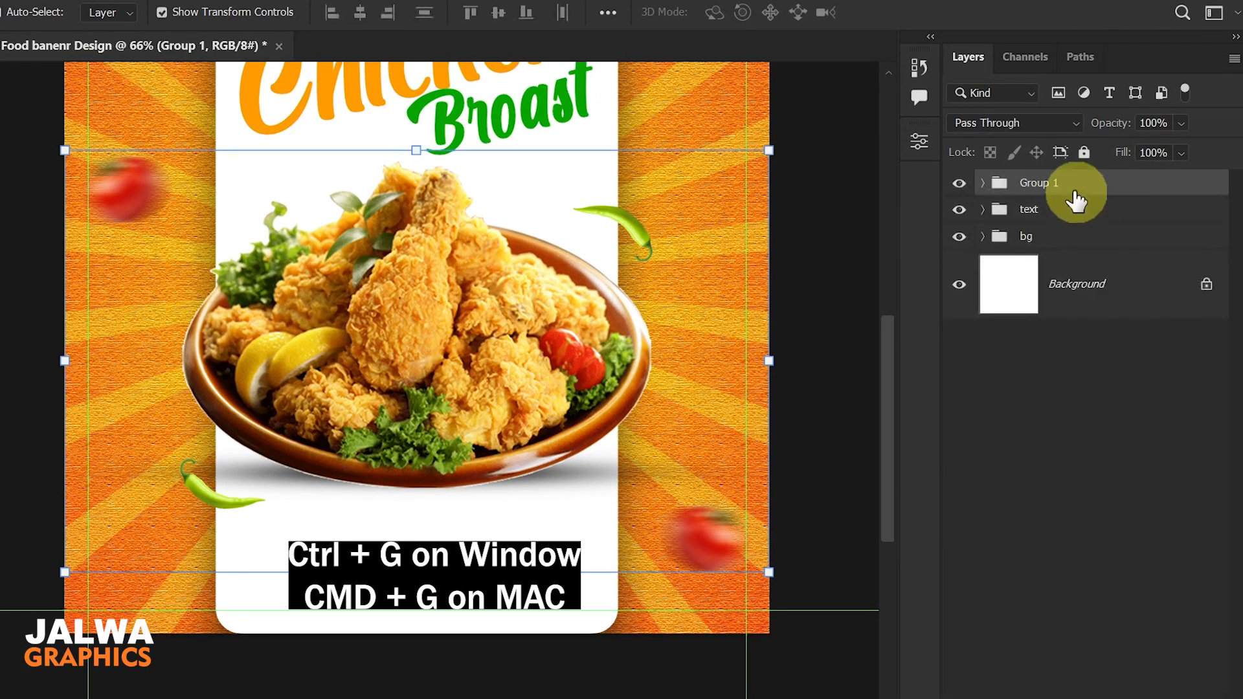
double_click(1039, 183)
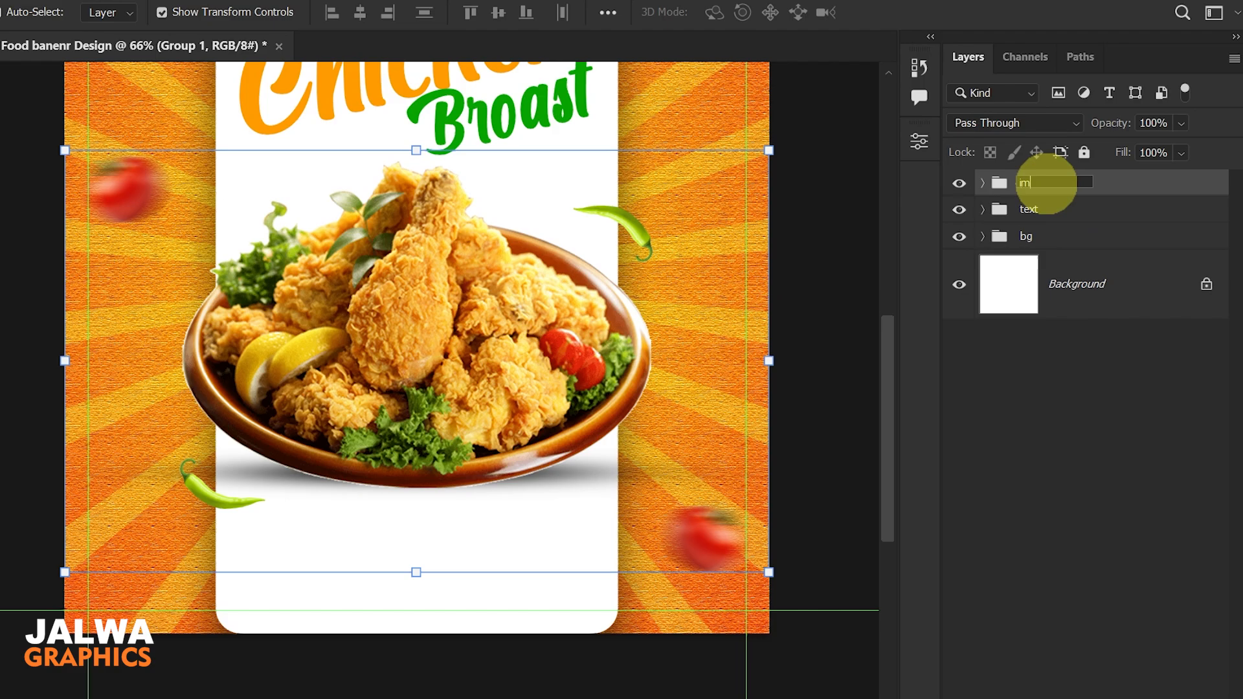
text(imag)
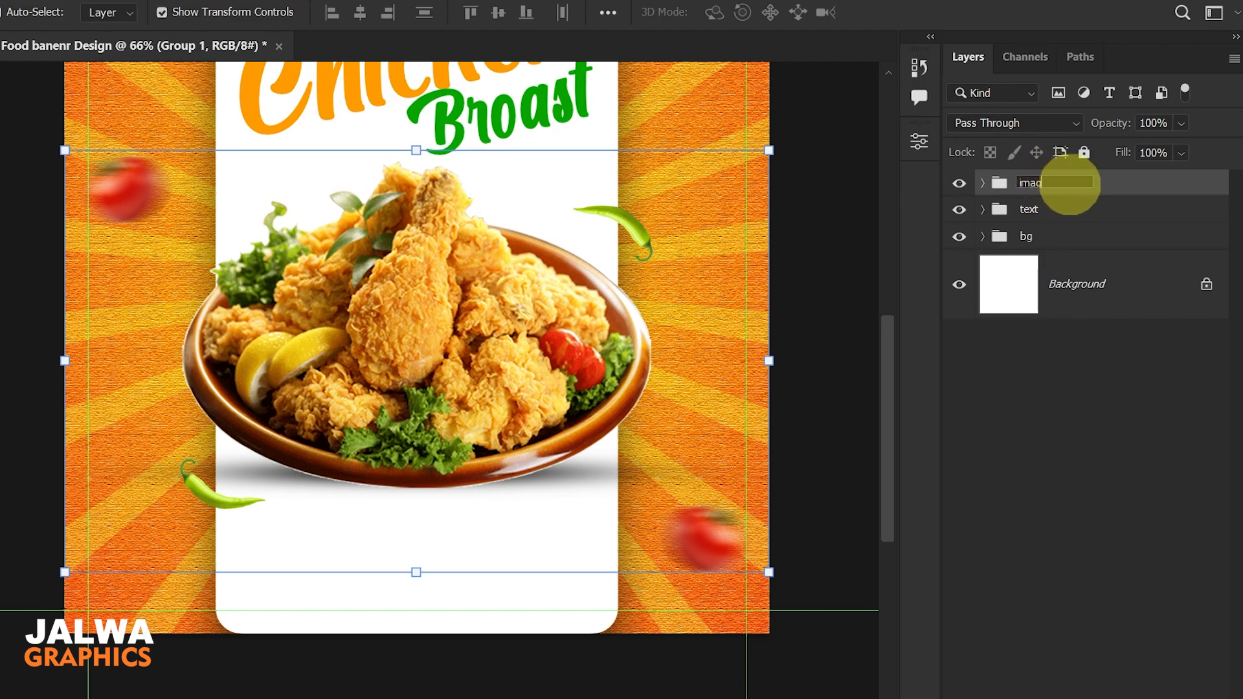
text(e)
click(1109, 360)
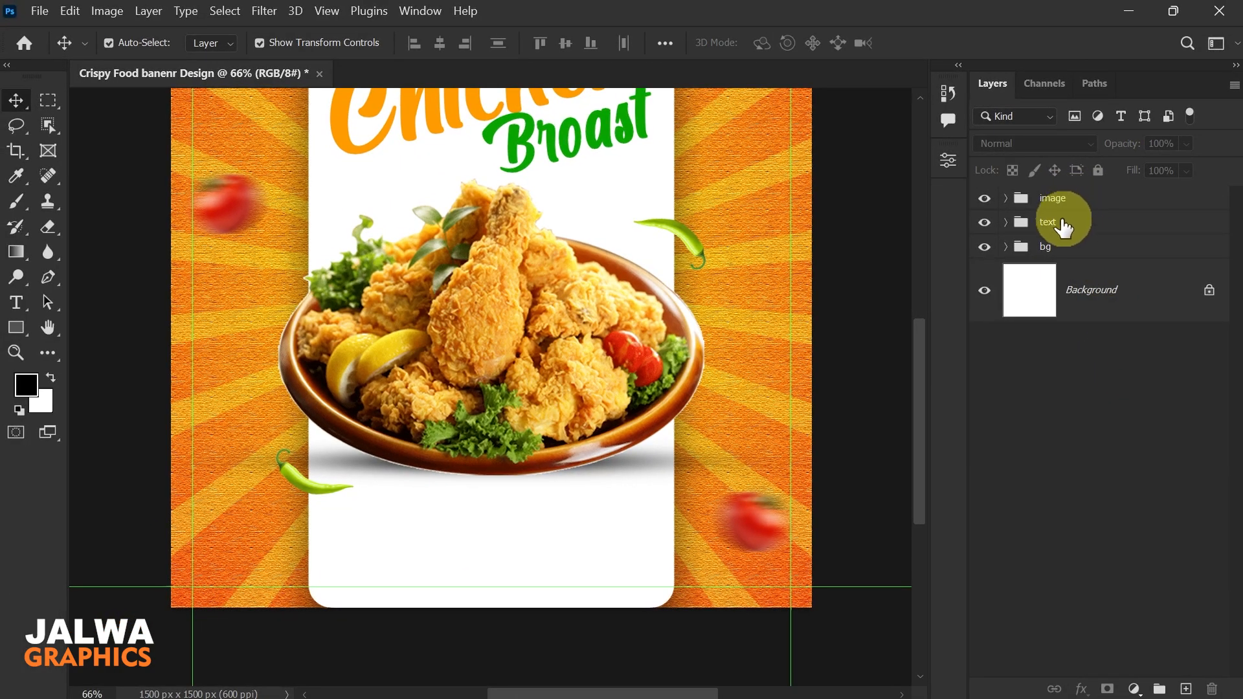
drag(1052, 213, 1052, 189)
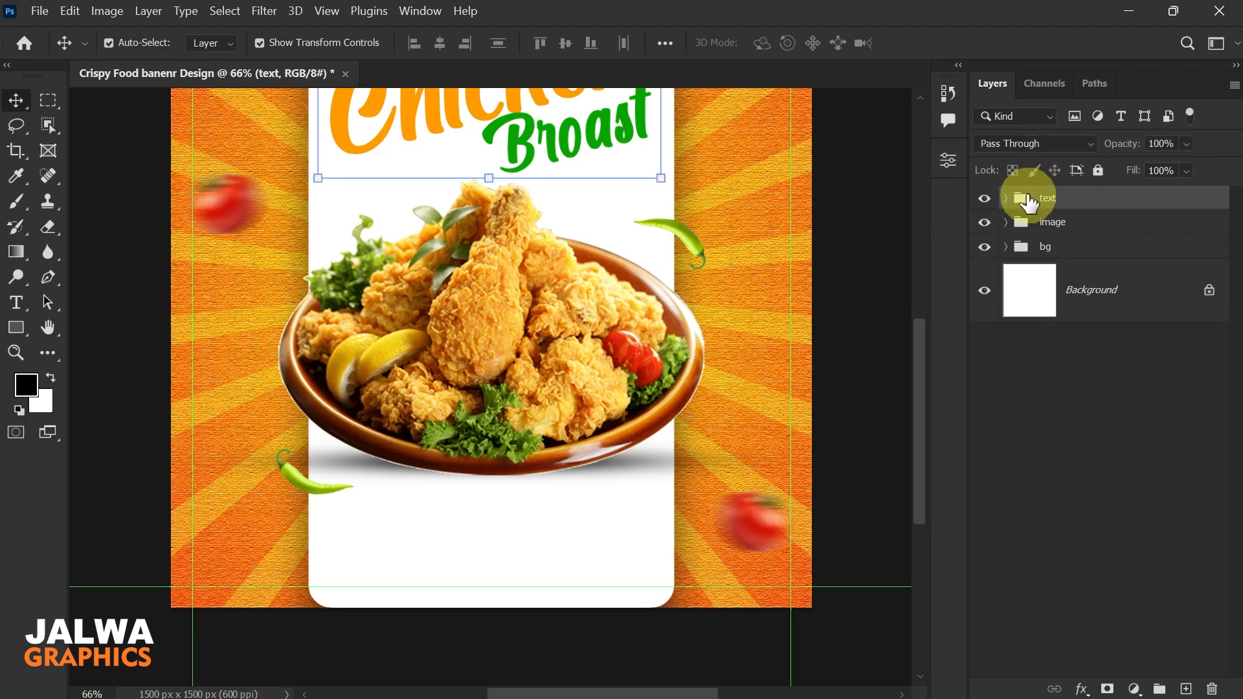
Step: Draw a circle about 235 px wide above the Broast layer, over the platter's lower edge at about X 591 px, Y 1104 px
click(1006, 198)
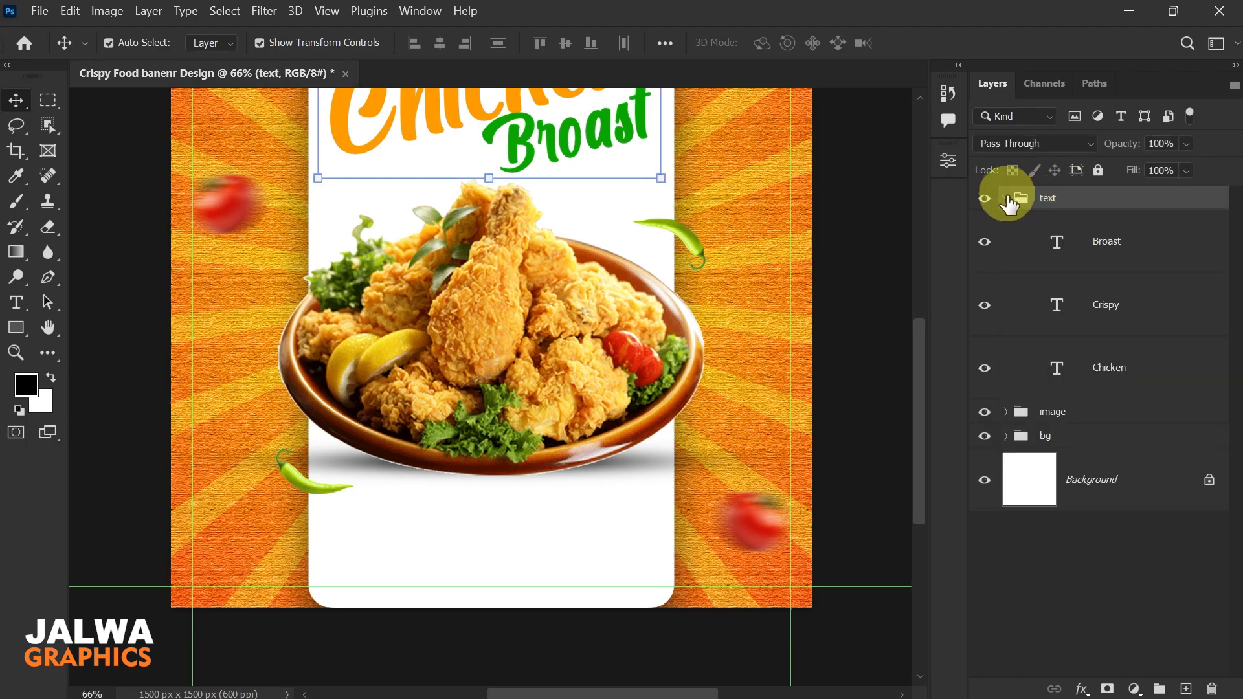
click(1088, 244)
drag(544, 383, 547, 332)
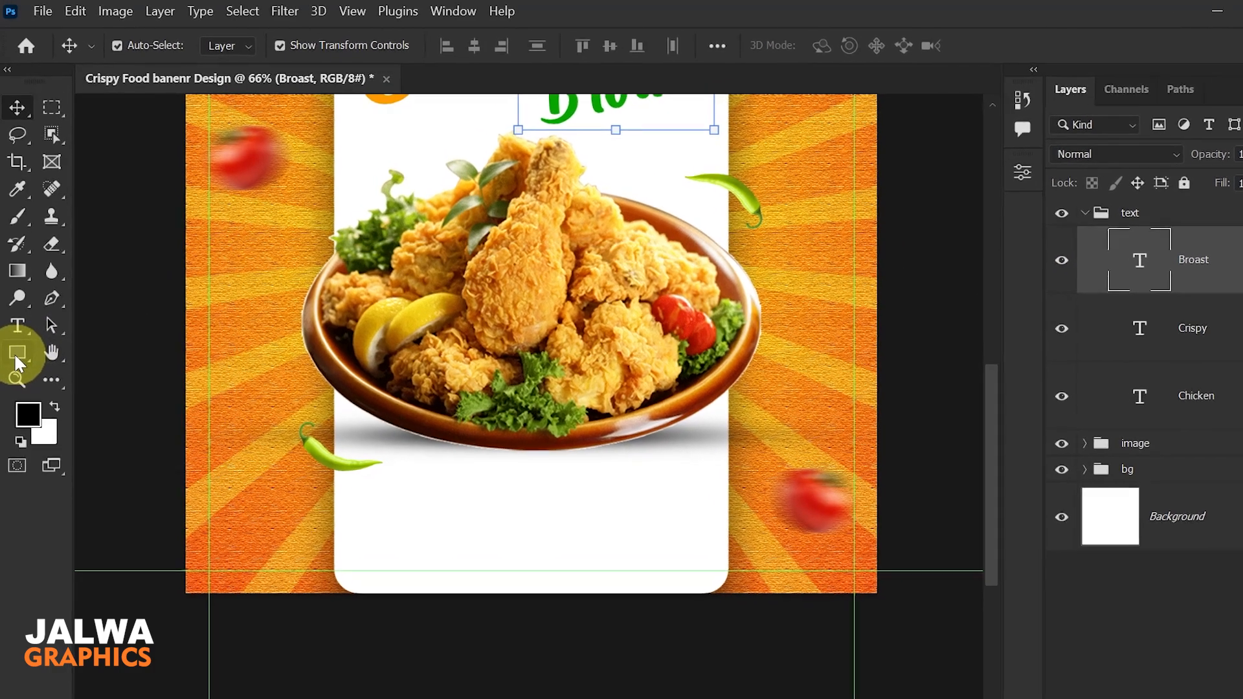
click(16, 327)
click(104, 397)
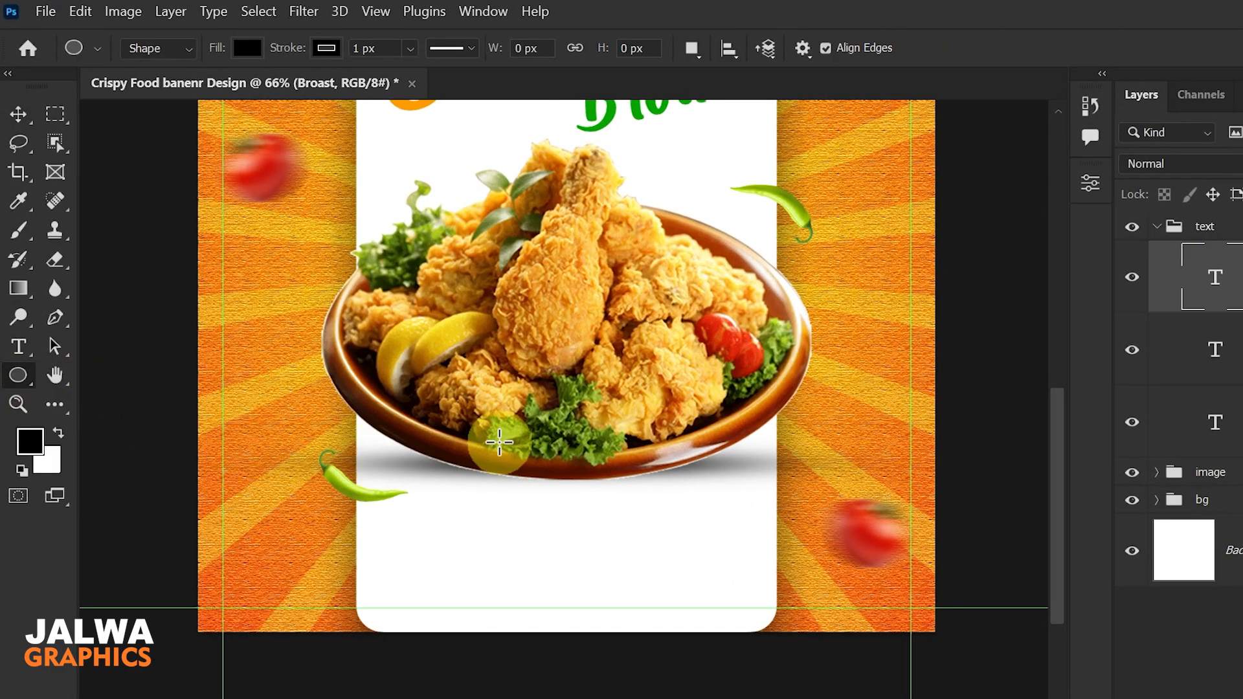
drag(488, 439, 657, 556)
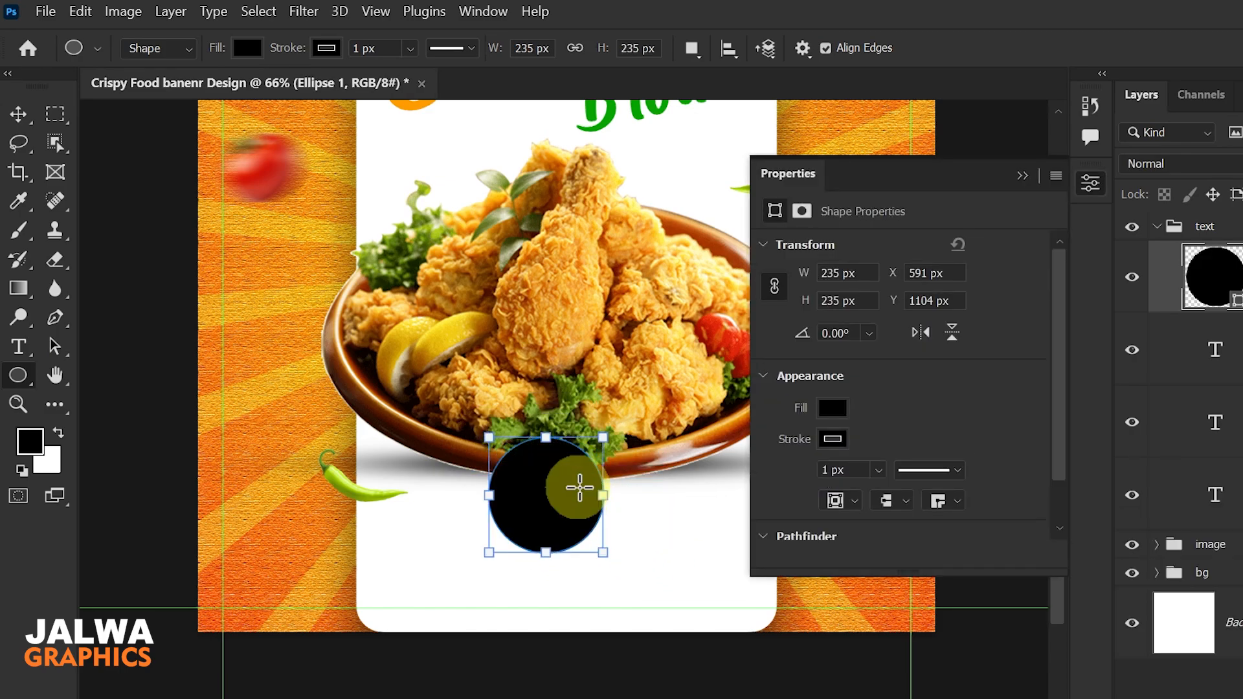
Step: Give the circle no stroke and a green fill, and move it up so it overlaps more of the platter's lower rim
click(832, 440)
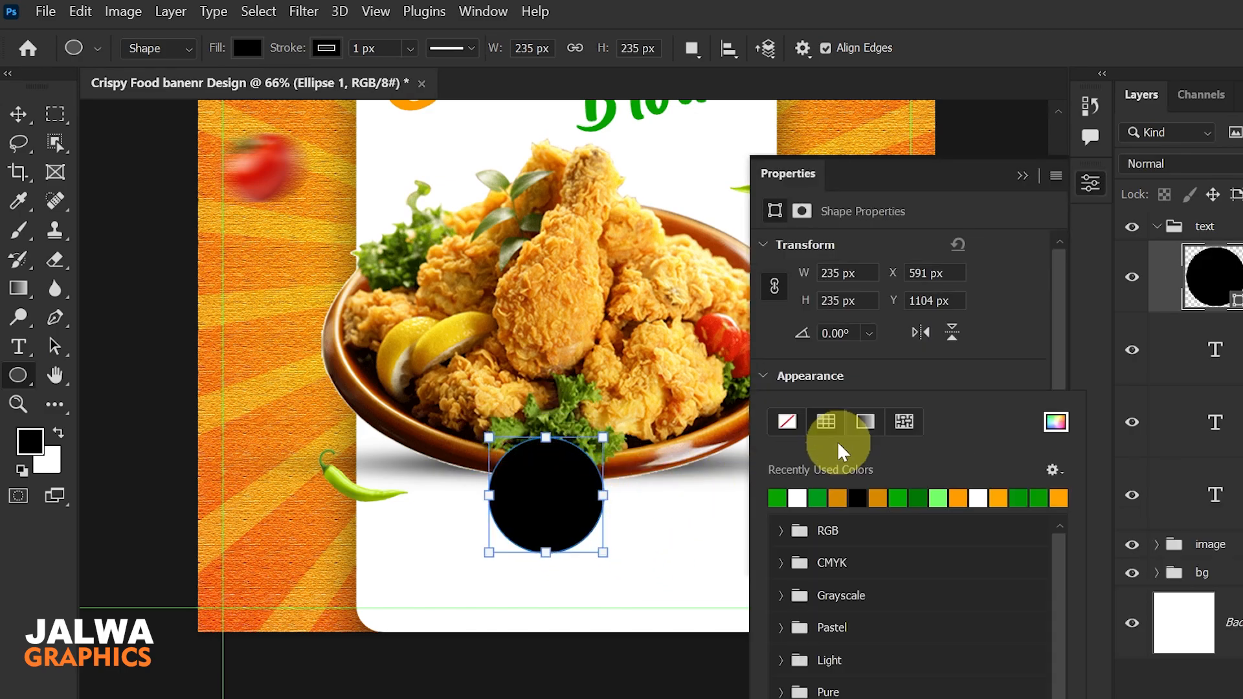
click(787, 422)
click(824, 436)
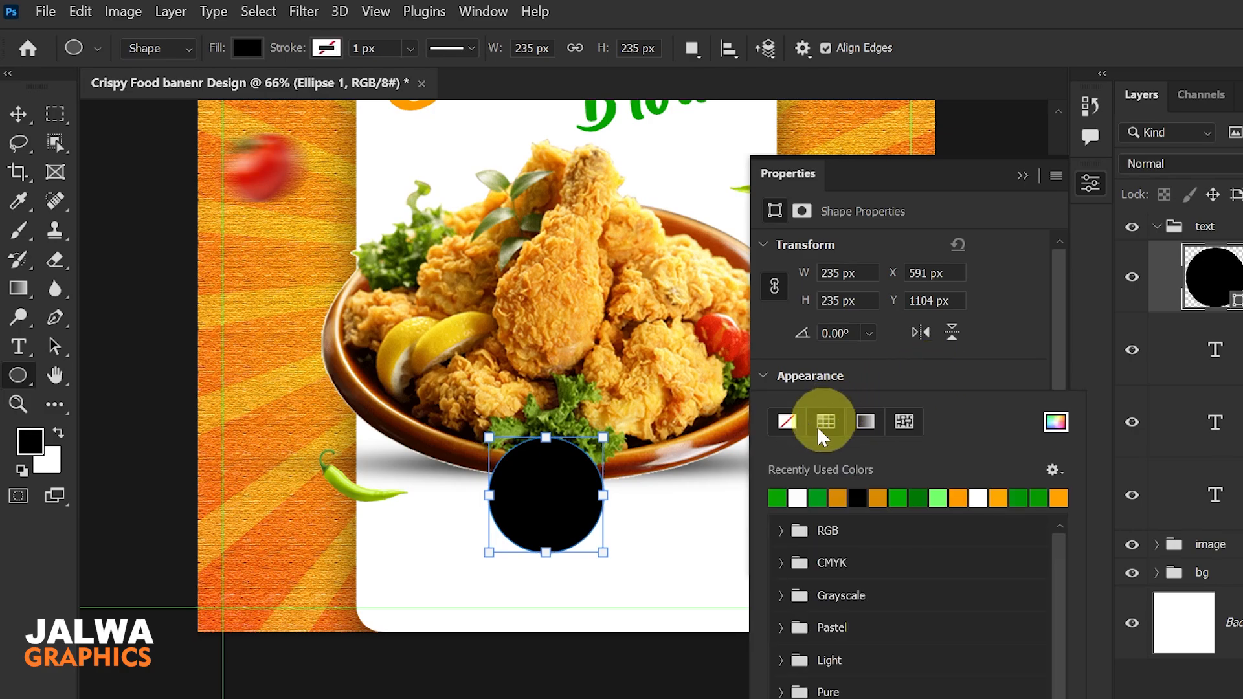
click(779, 498)
click(957, 386)
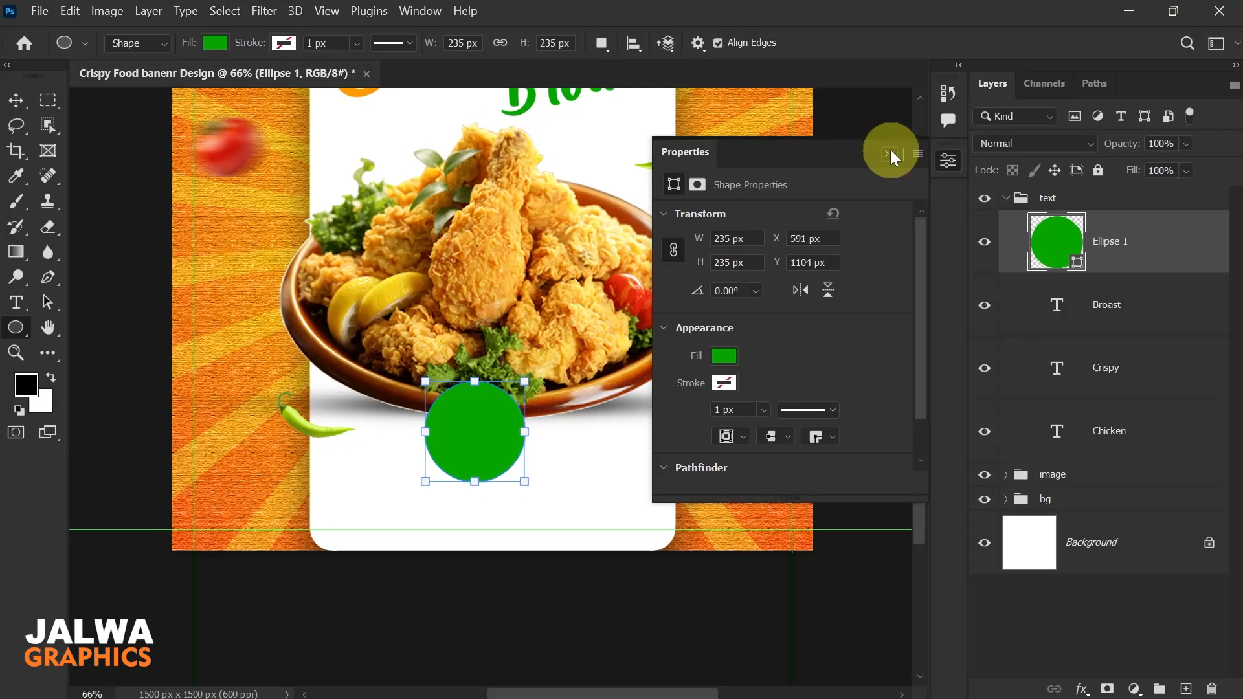
click(888, 154)
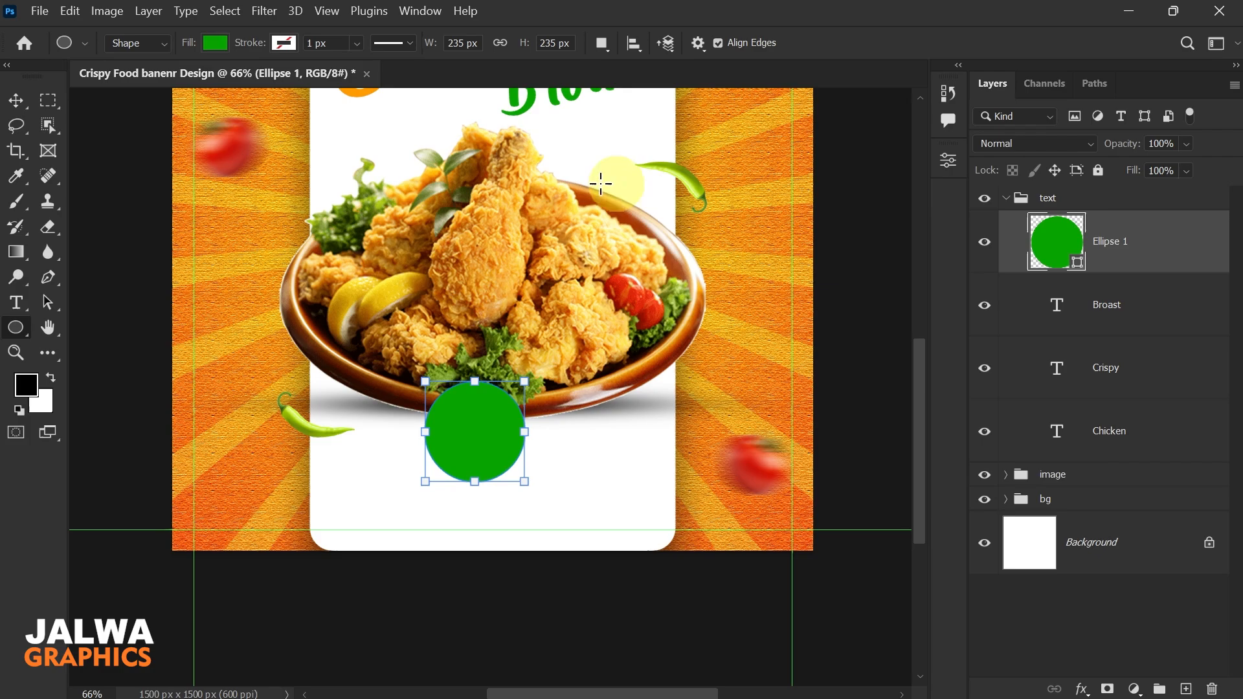
click(14, 103)
drag(483, 420, 487, 382)
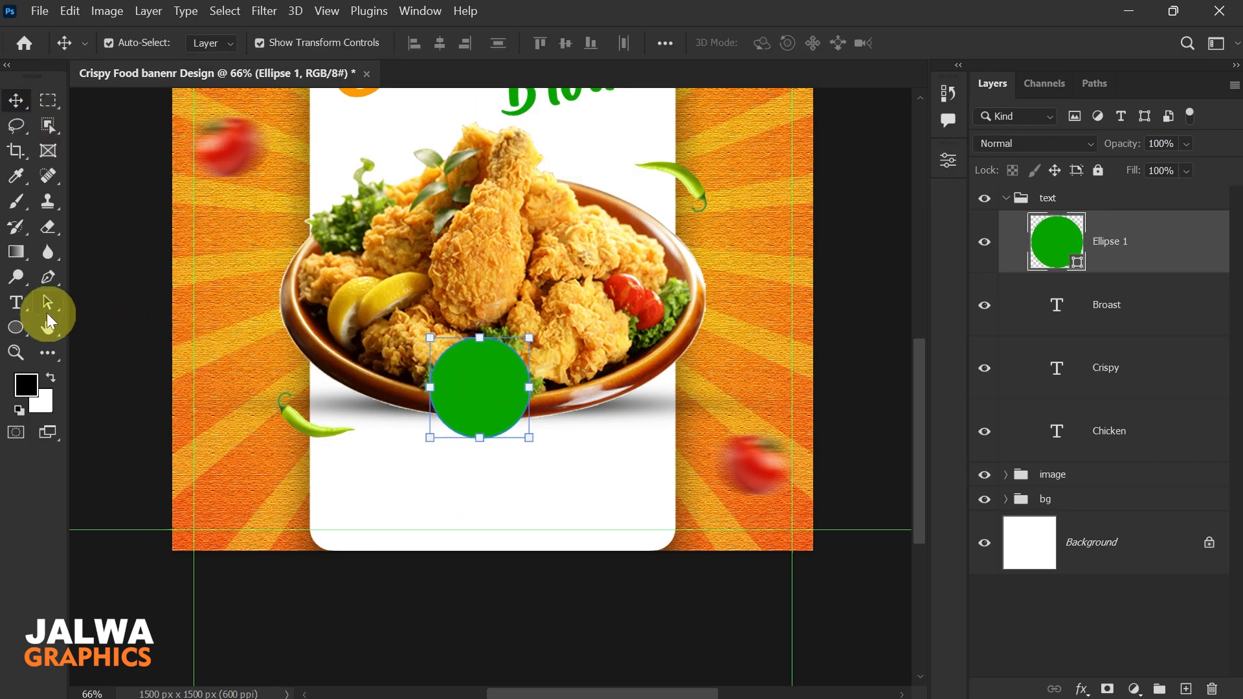
Step: Add the horizontal text "50%" and place it in the upper part of the green circle
click(17, 303)
right_click(30, 309)
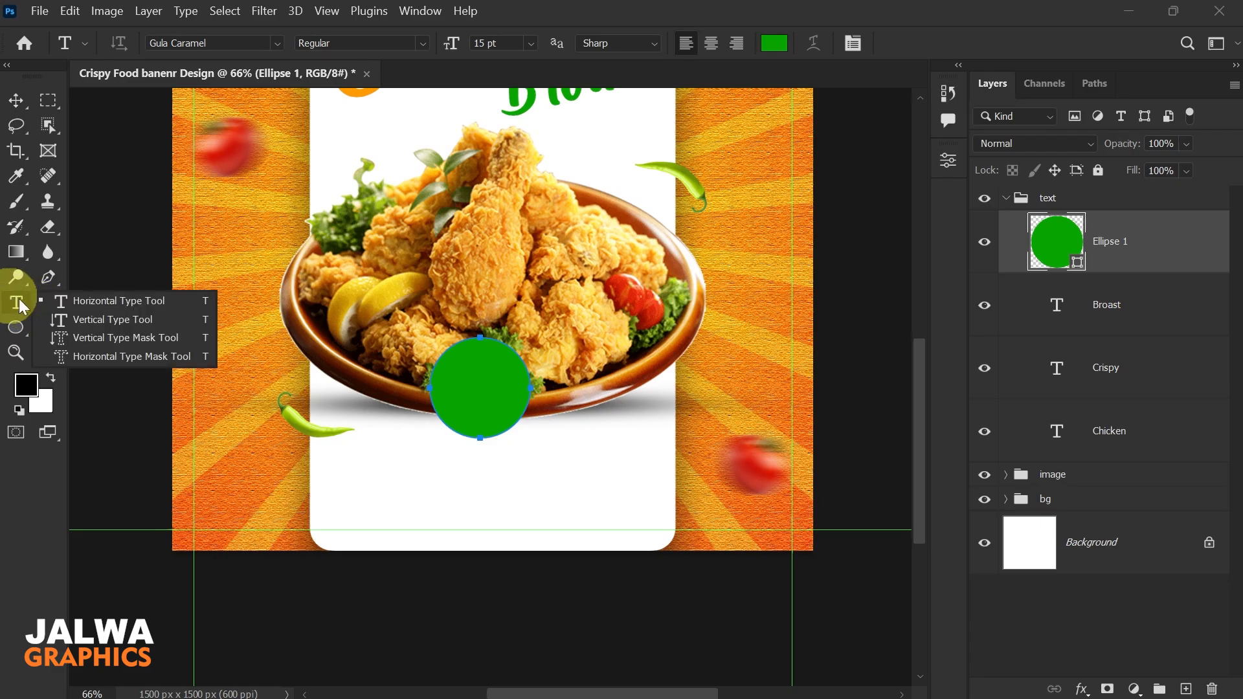
click(78, 290)
click(379, 464)
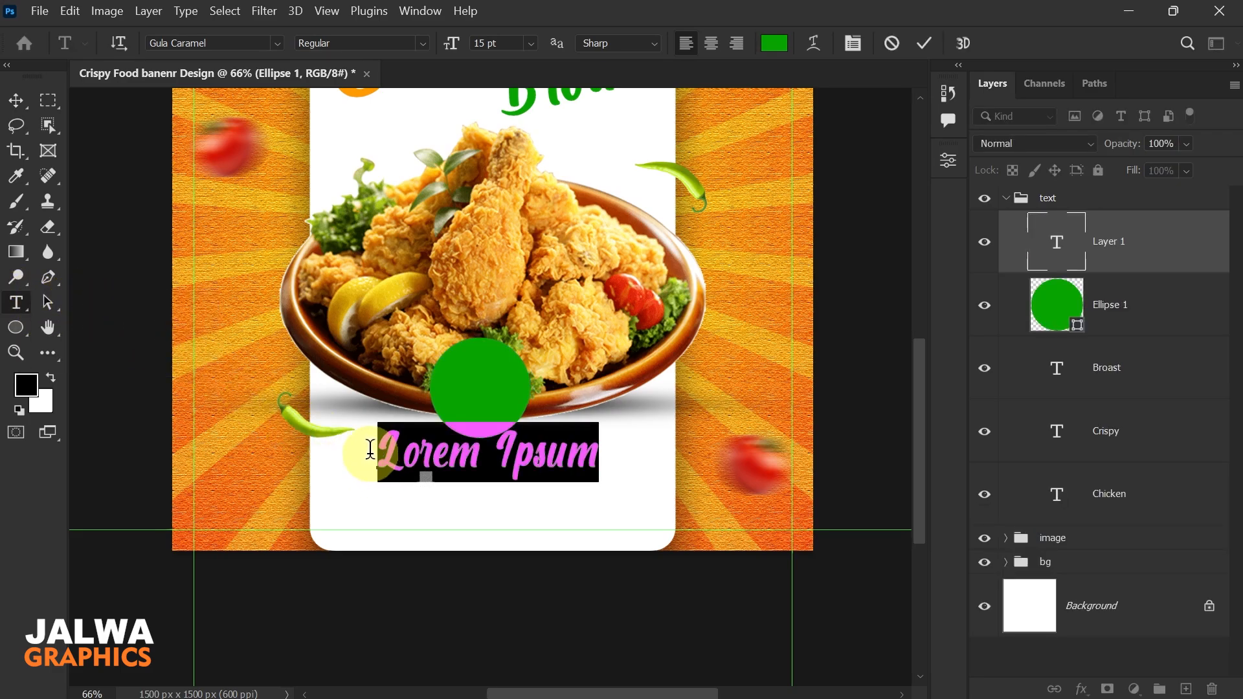
text(50)
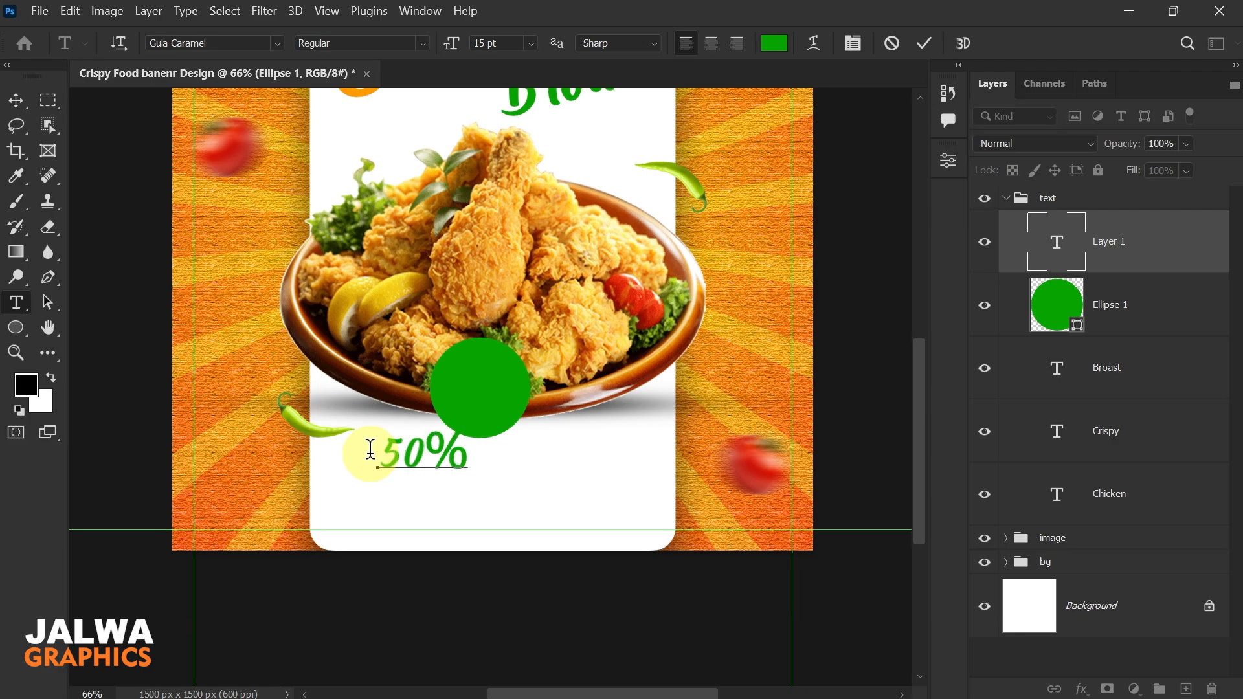
click(15, 101)
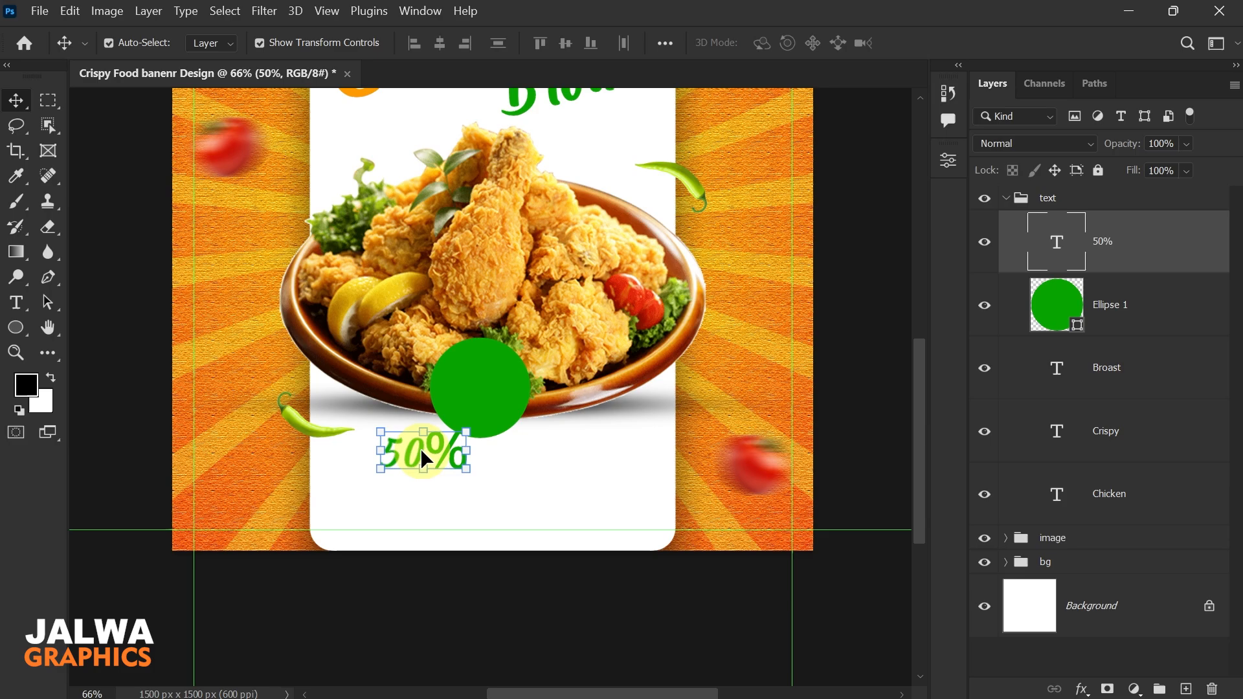
drag(421, 448, 475, 378)
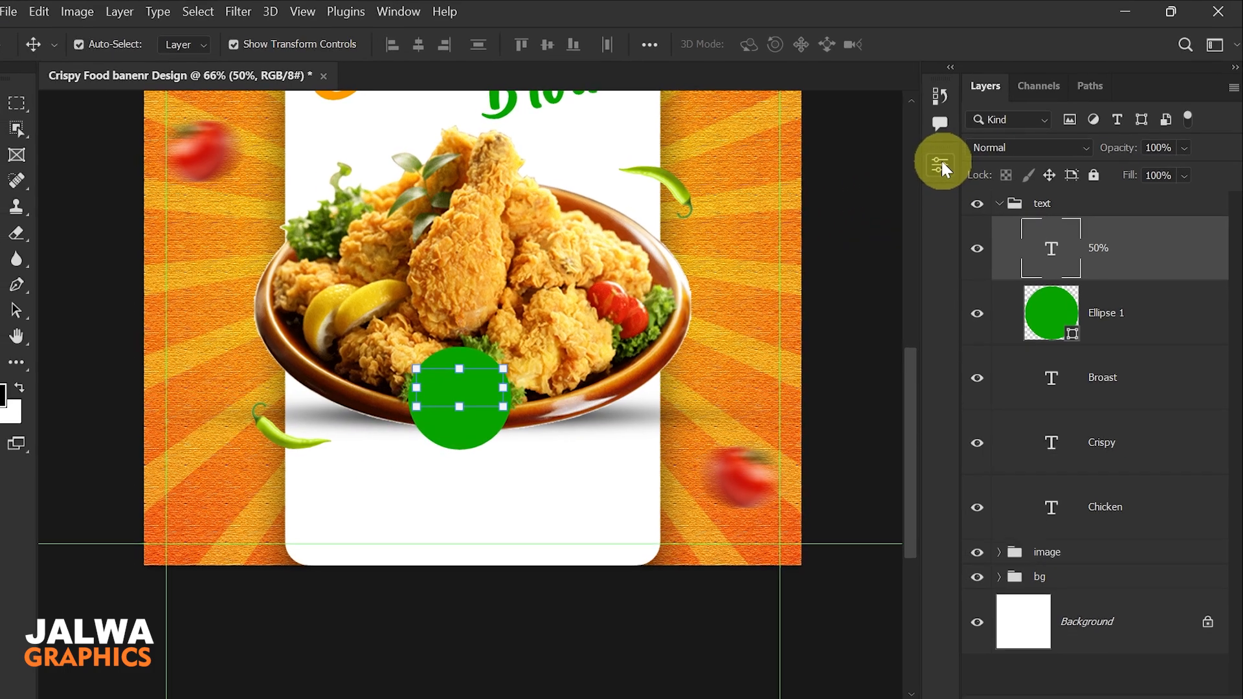
Step: Set the 50% text to Arial Bold and colour it white (ffffff)
click(949, 159)
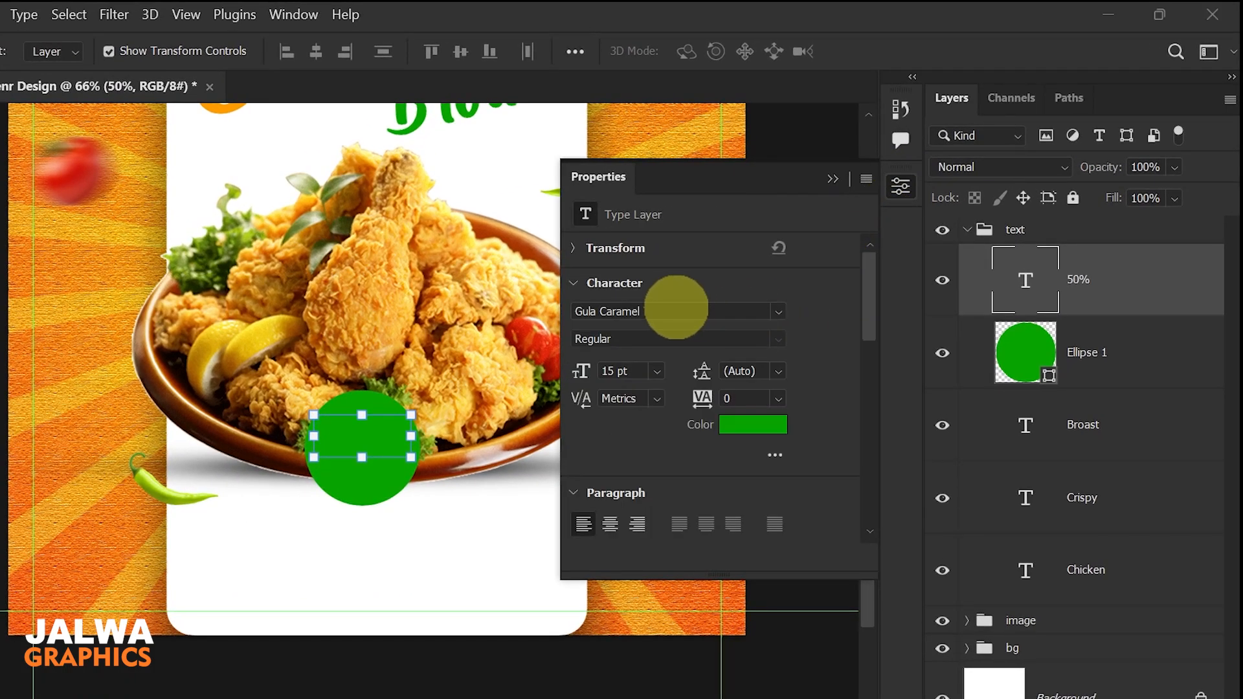
text(aria)
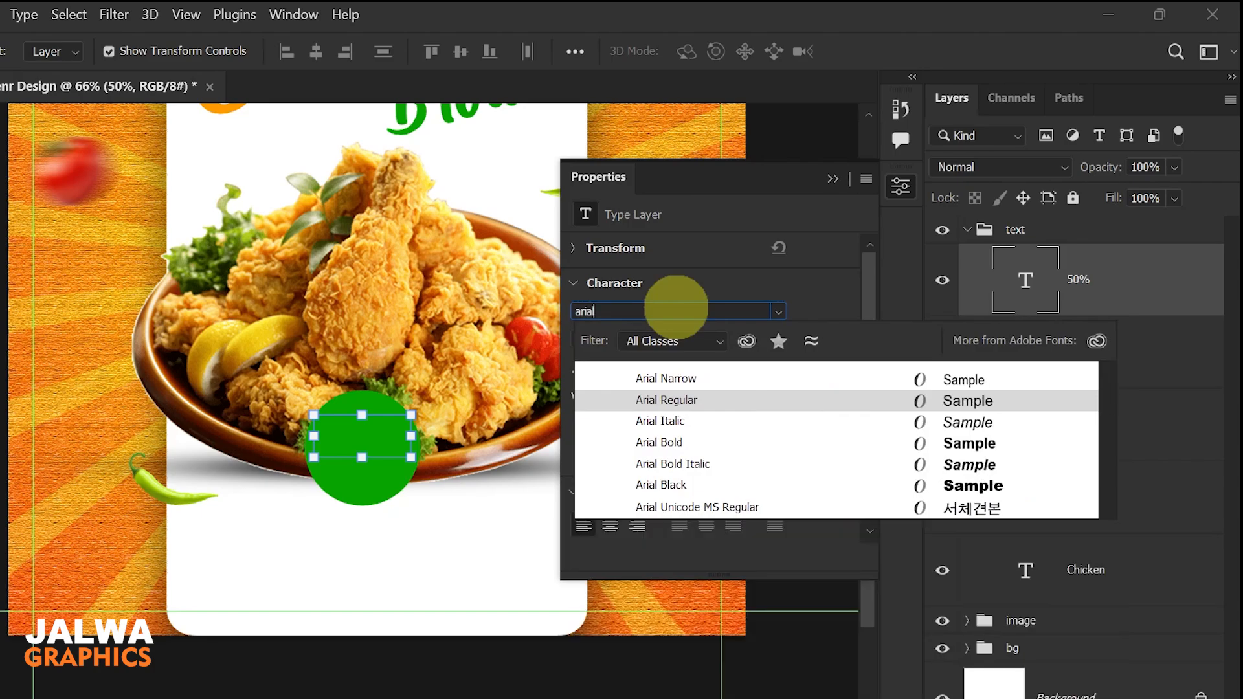
click(959, 443)
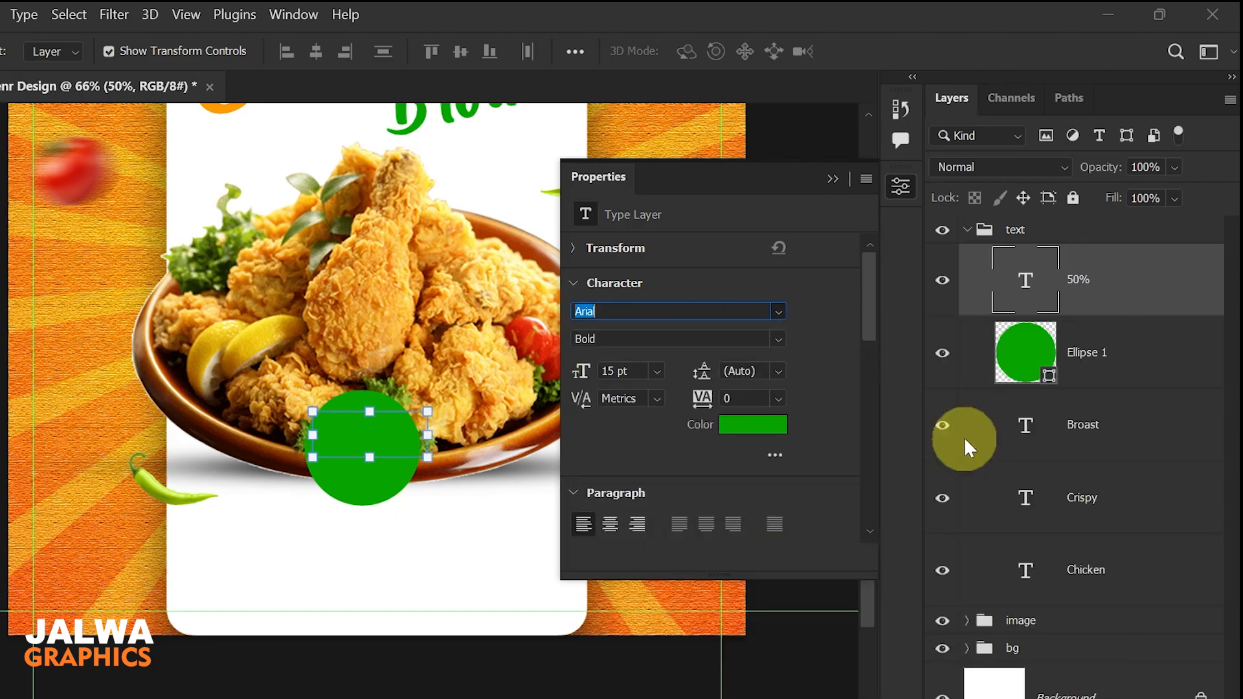
click(749, 425)
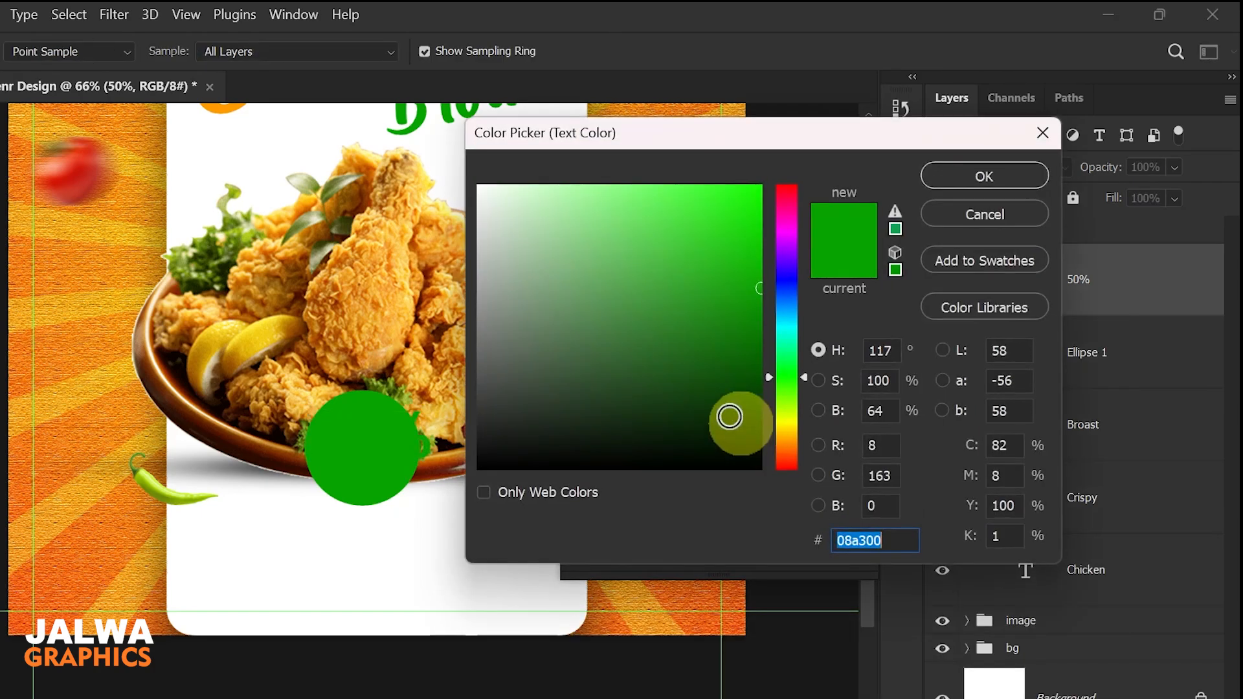
drag(498, 207, 478, 186)
click(978, 180)
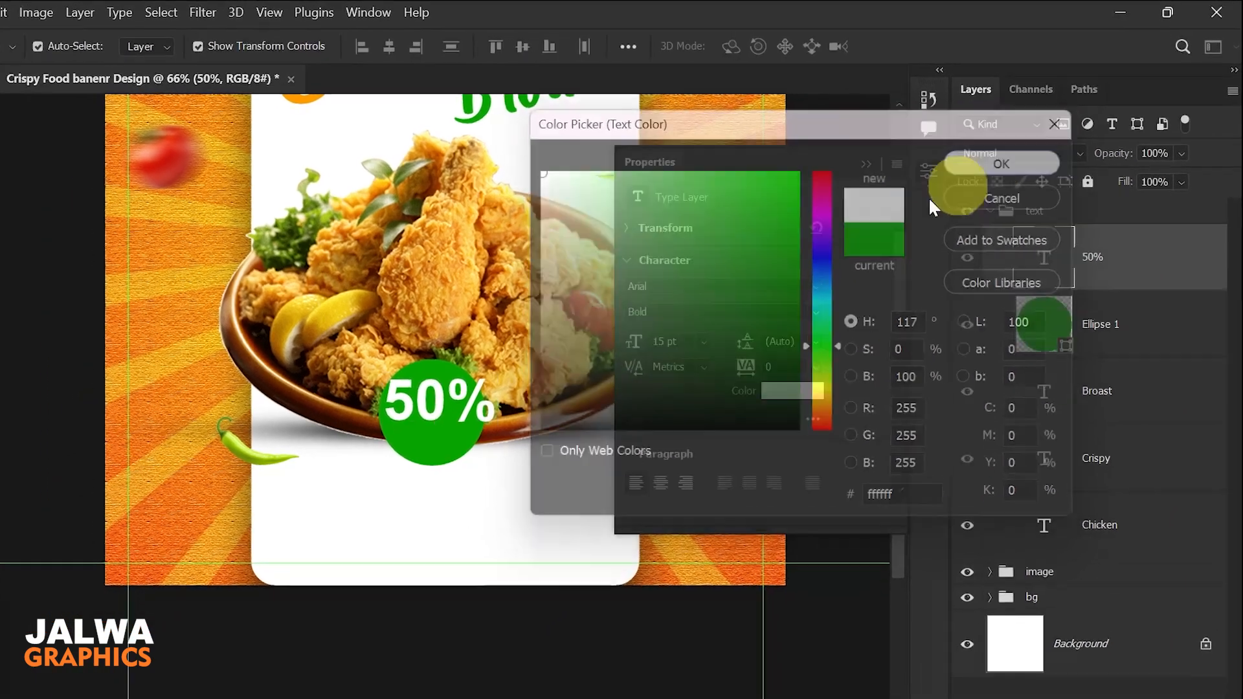
Step: Scale the 50% text down to about 76% so it fits inside the upper part of the green circle
scroll(482, 370, up, 2)
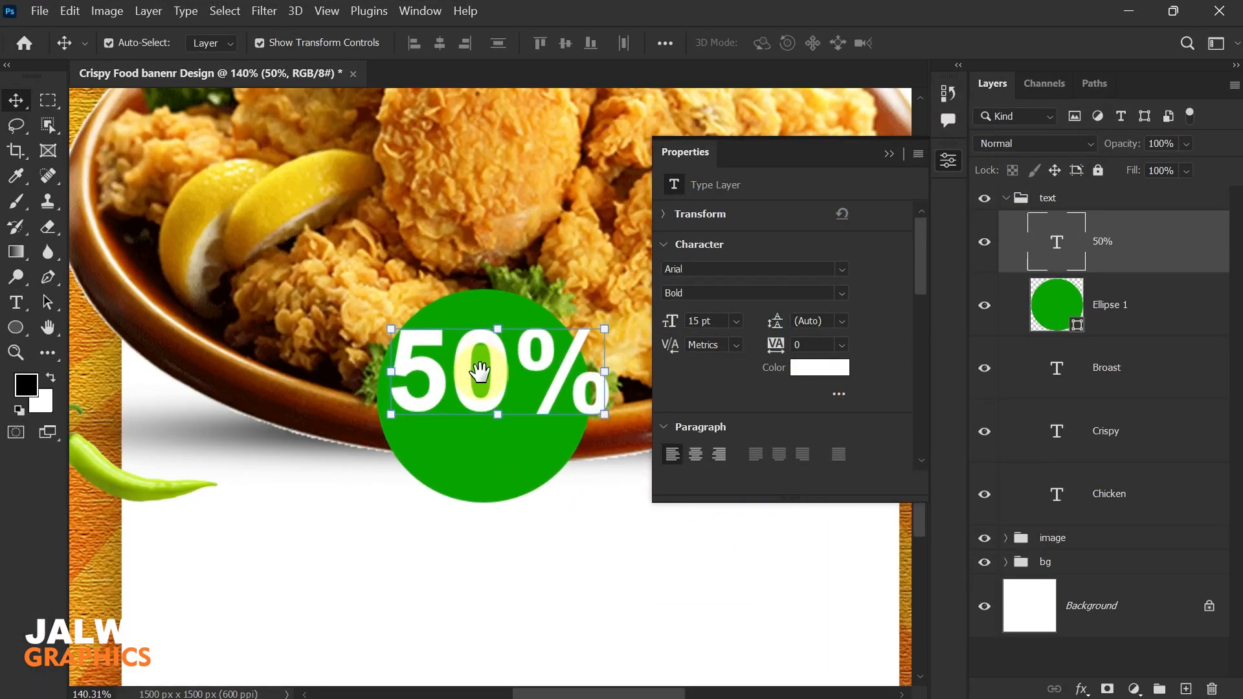
drag(480, 370, 452, 370)
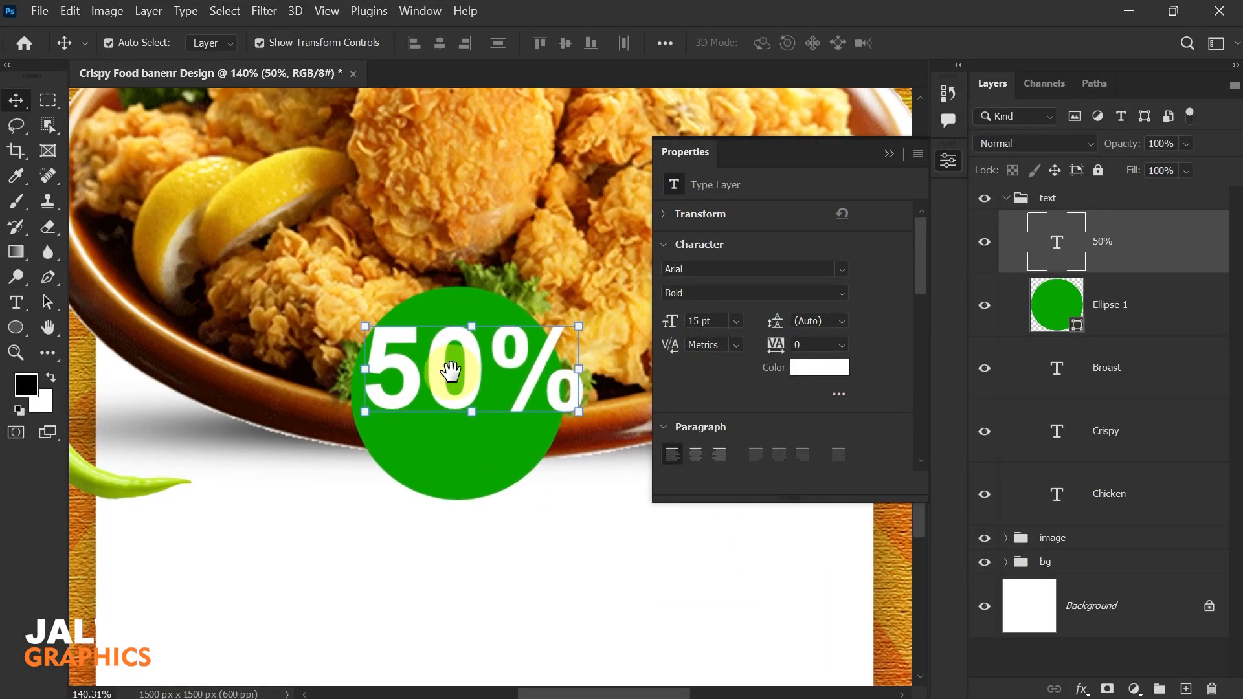
click(468, 328)
drag(587, 382, 555, 381)
drag(360, 380, 378, 380)
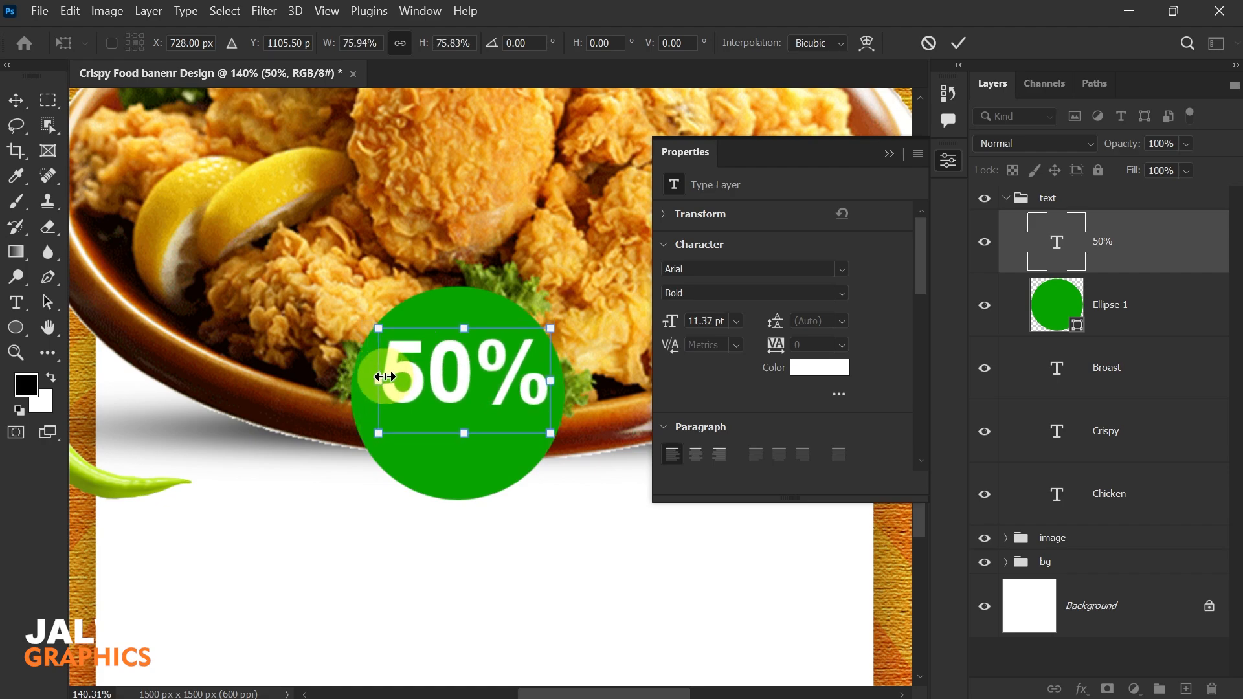
click(17, 102)
Step: Duplicate the 50% text layer, move the copy directly below the original, and change its text to "SAVE"
click(1107, 249)
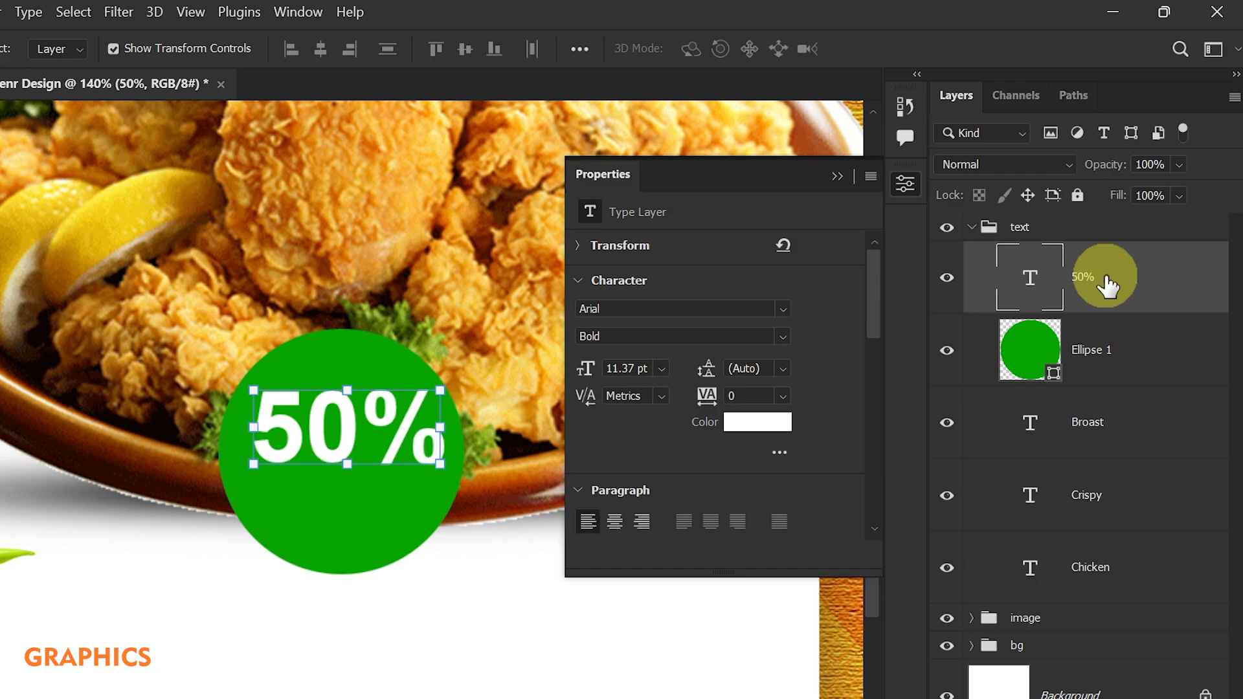
key(ctrl+j)
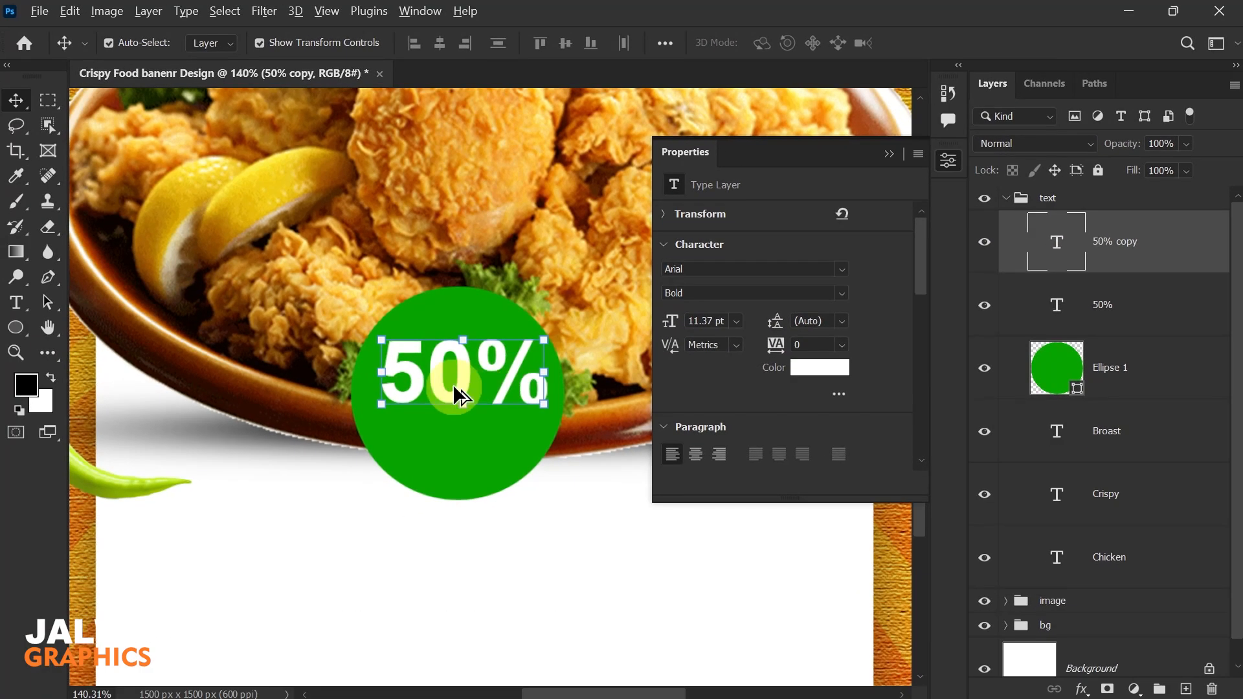
scroll(453, 383, up, 2)
drag(469, 363, 473, 449)
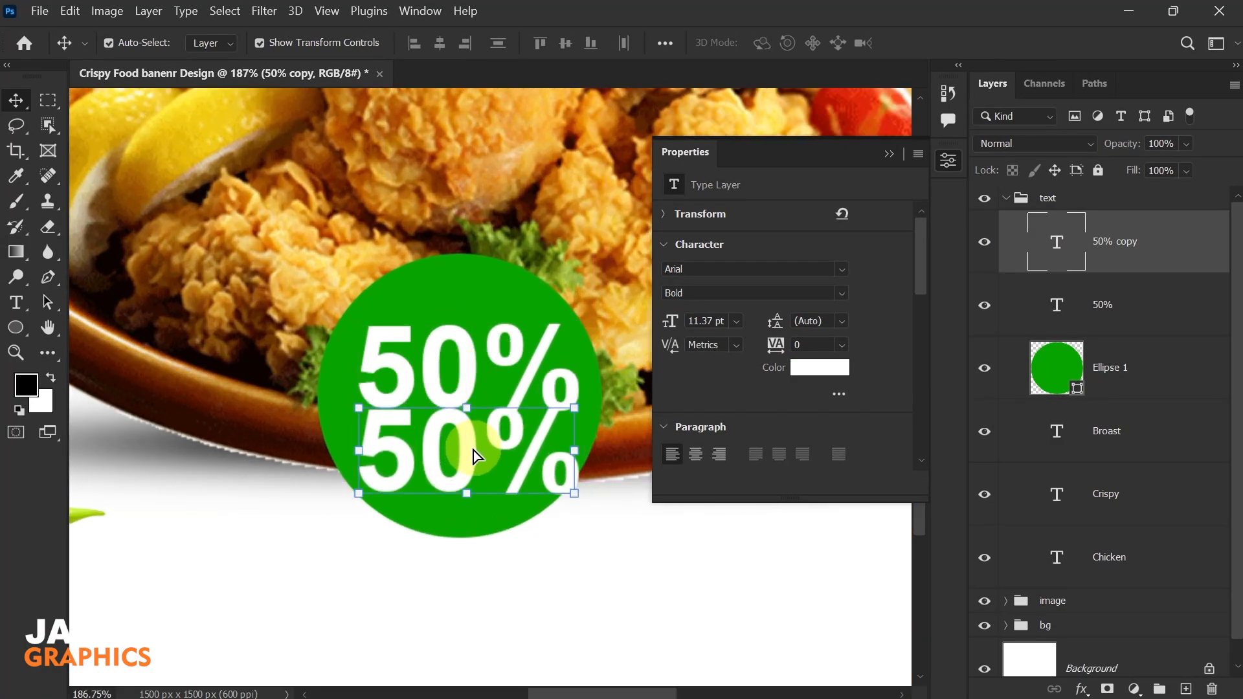
double_click(472, 446)
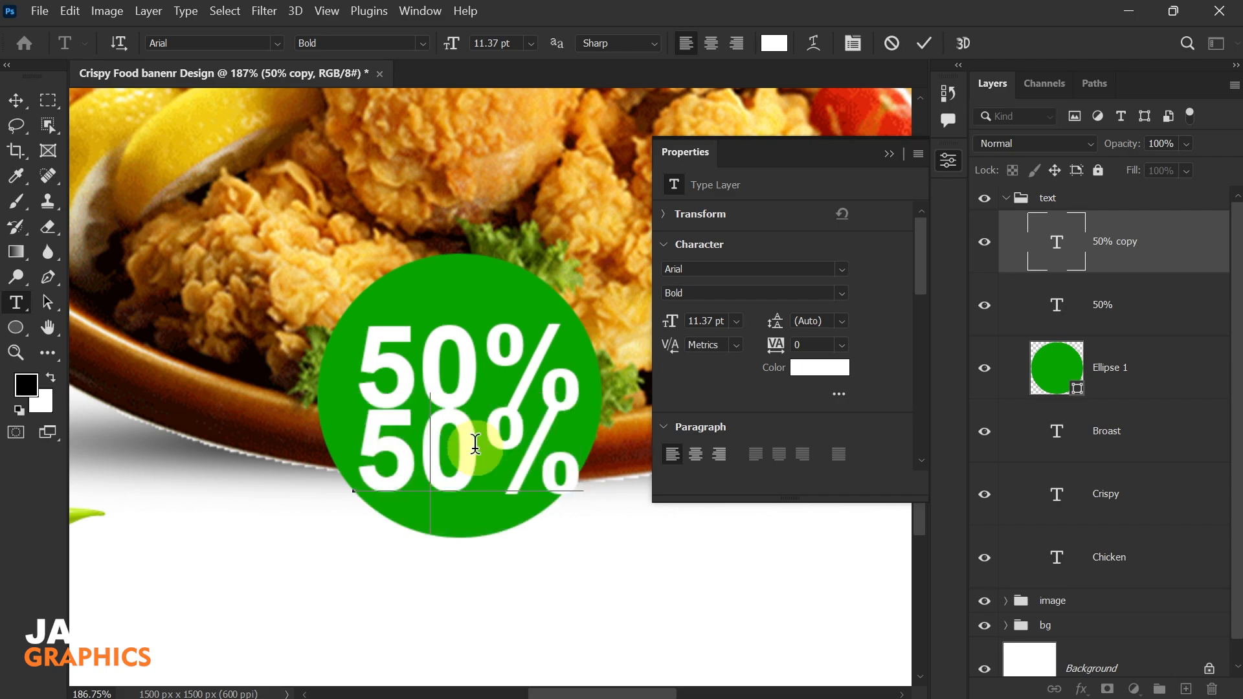
text(SAVE)
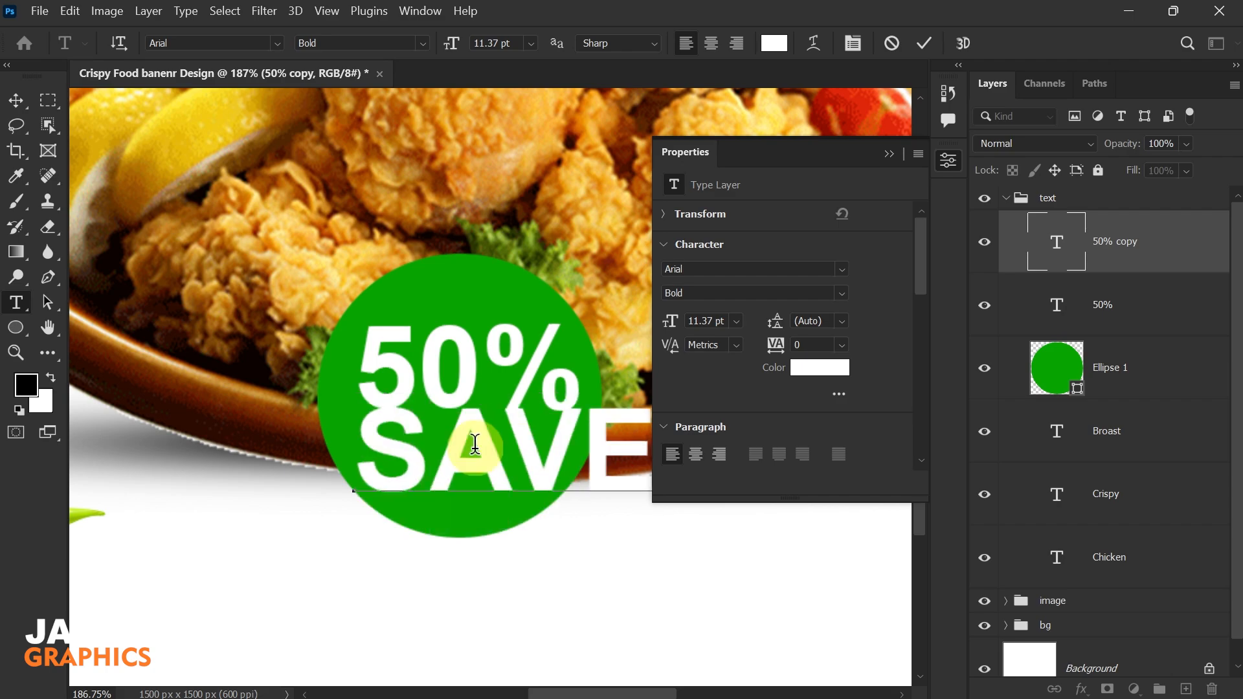
click(18, 103)
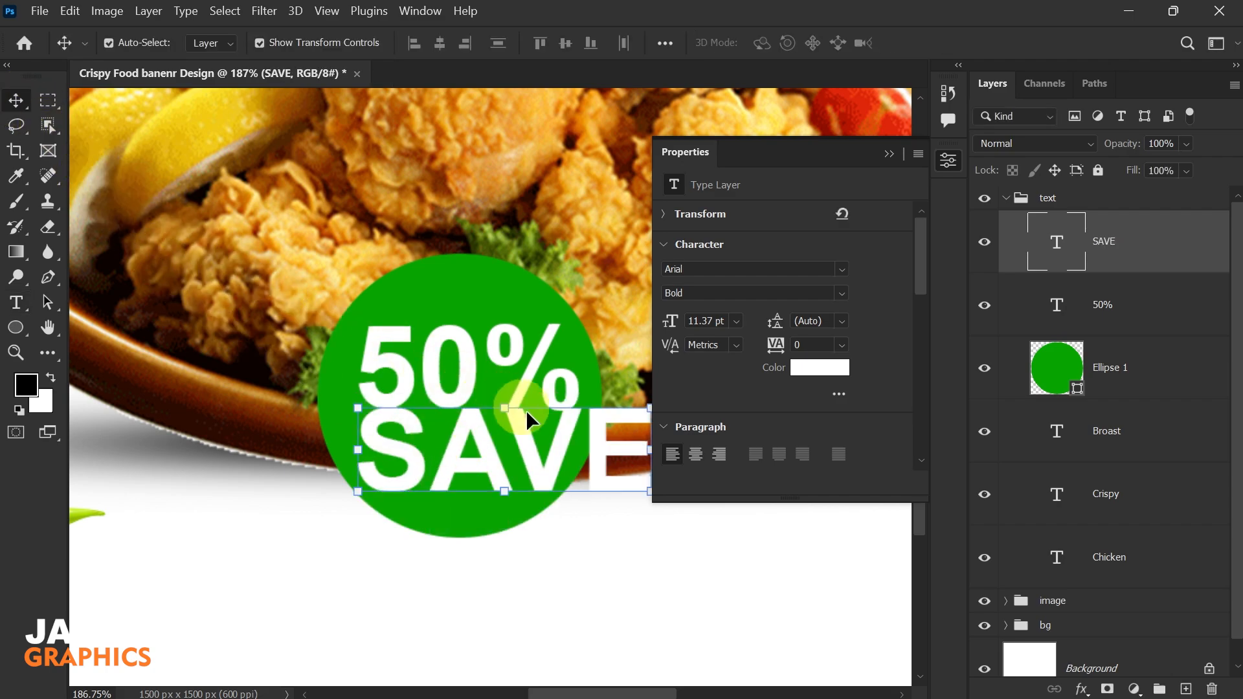
Step: Scale the SAVE text to about 71% to match the width of 50%, and move it up close beneath it
click(653, 471)
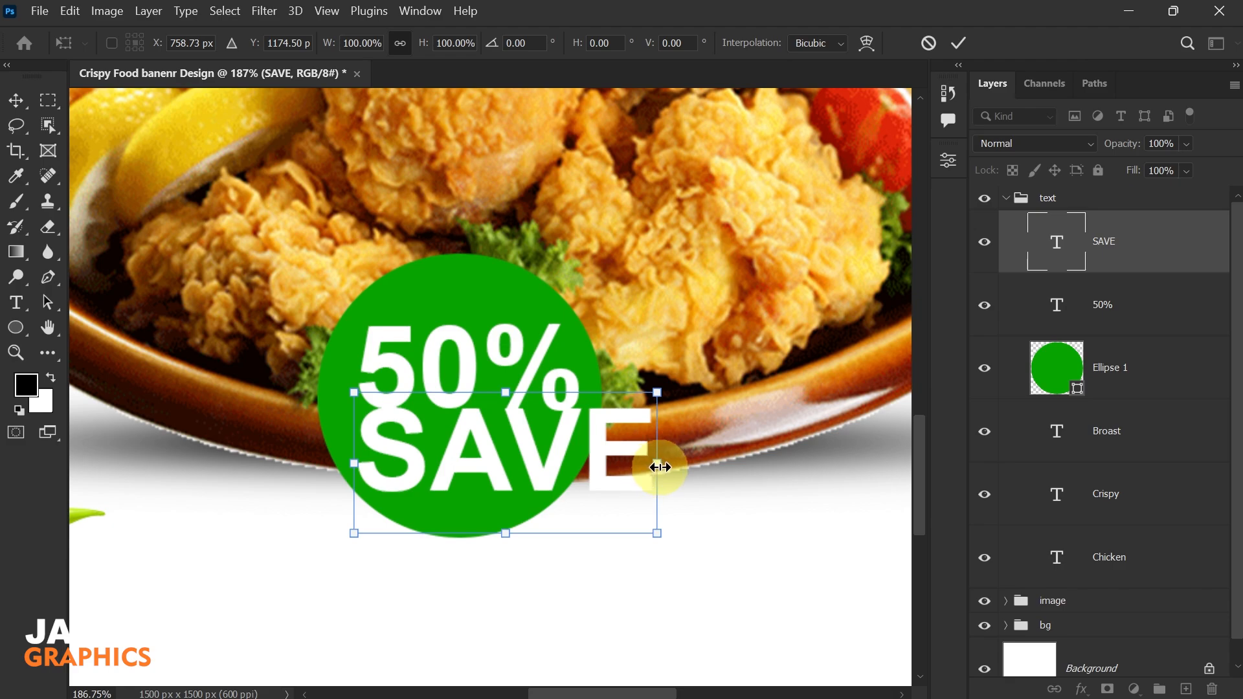
drag(659, 466, 574, 463)
click(382, 464)
drag(350, 461, 359, 461)
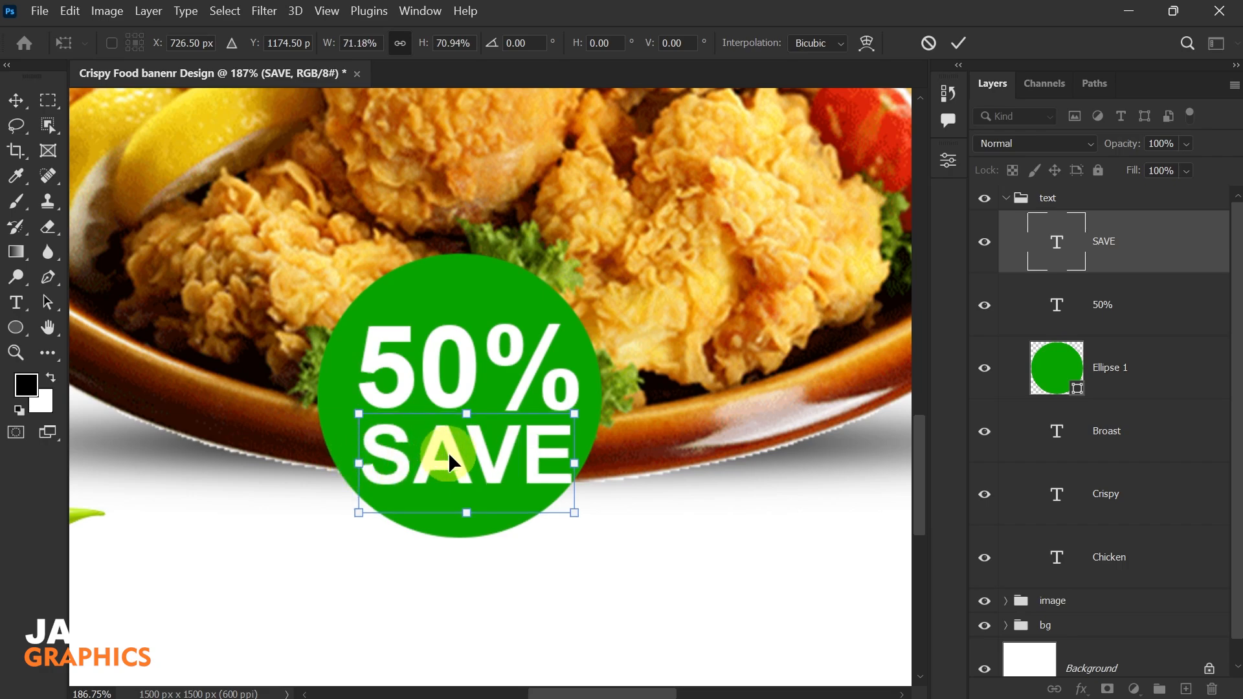
drag(448, 452, 450, 444)
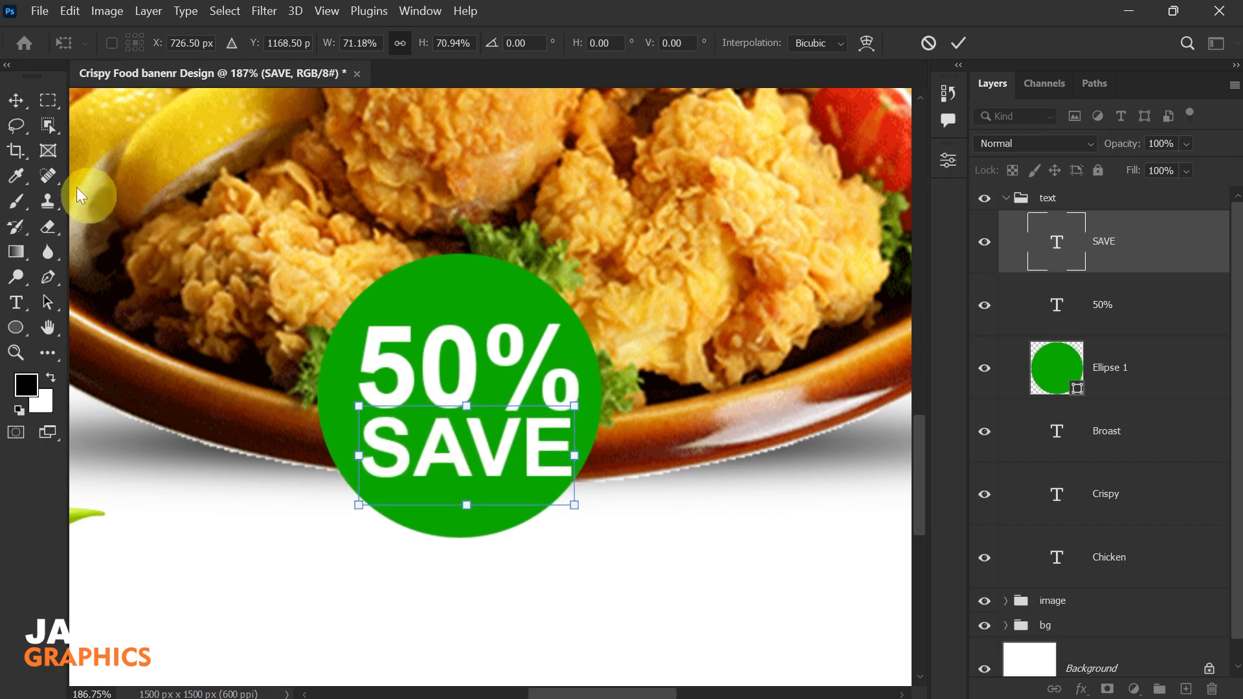
click(17, 100)
Step: Select the 50% and SAVE texts together and shift them slightly to centre them in the green circle
click(444, 325)
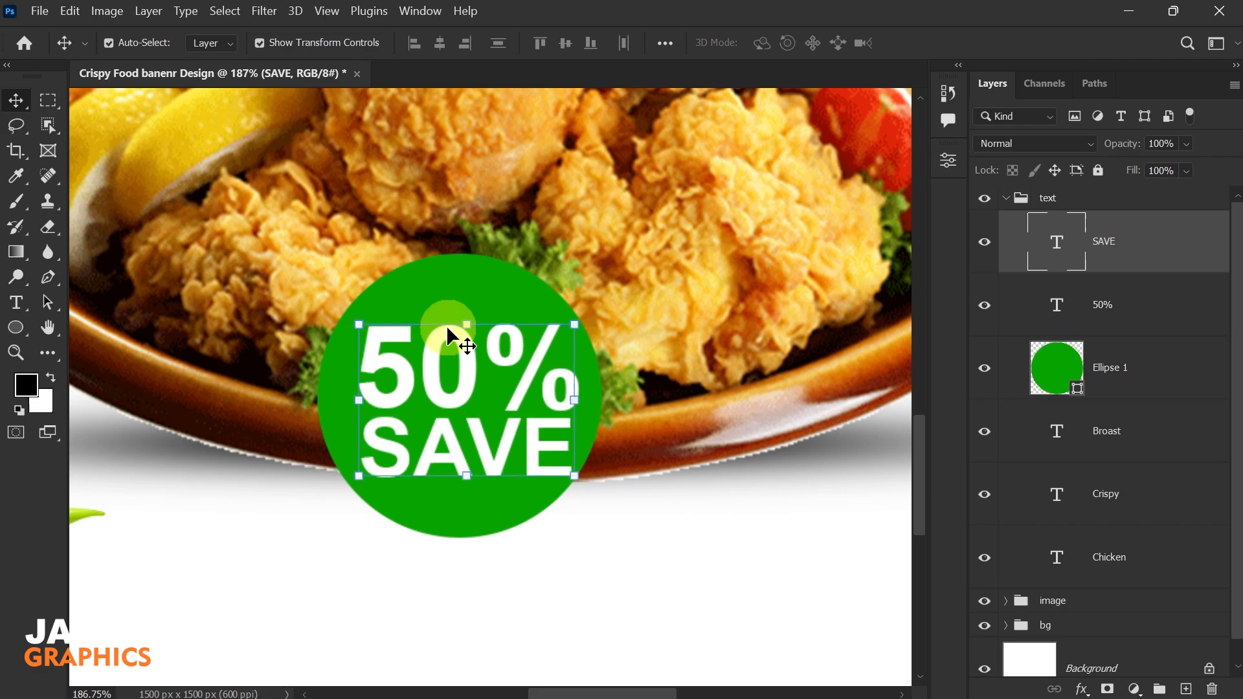
drag(450, 332, 436, 325)
scroll(452, 331, down, 3)
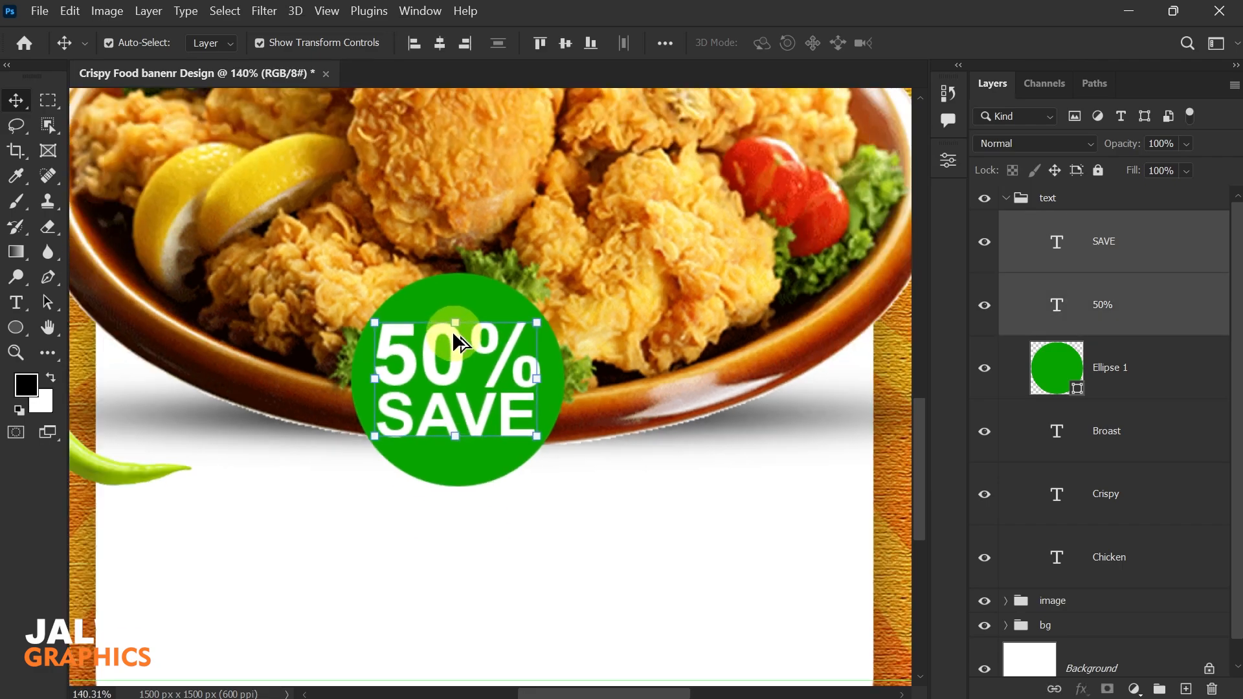
scroll(452, 331, down, 4)
click(561, 625)
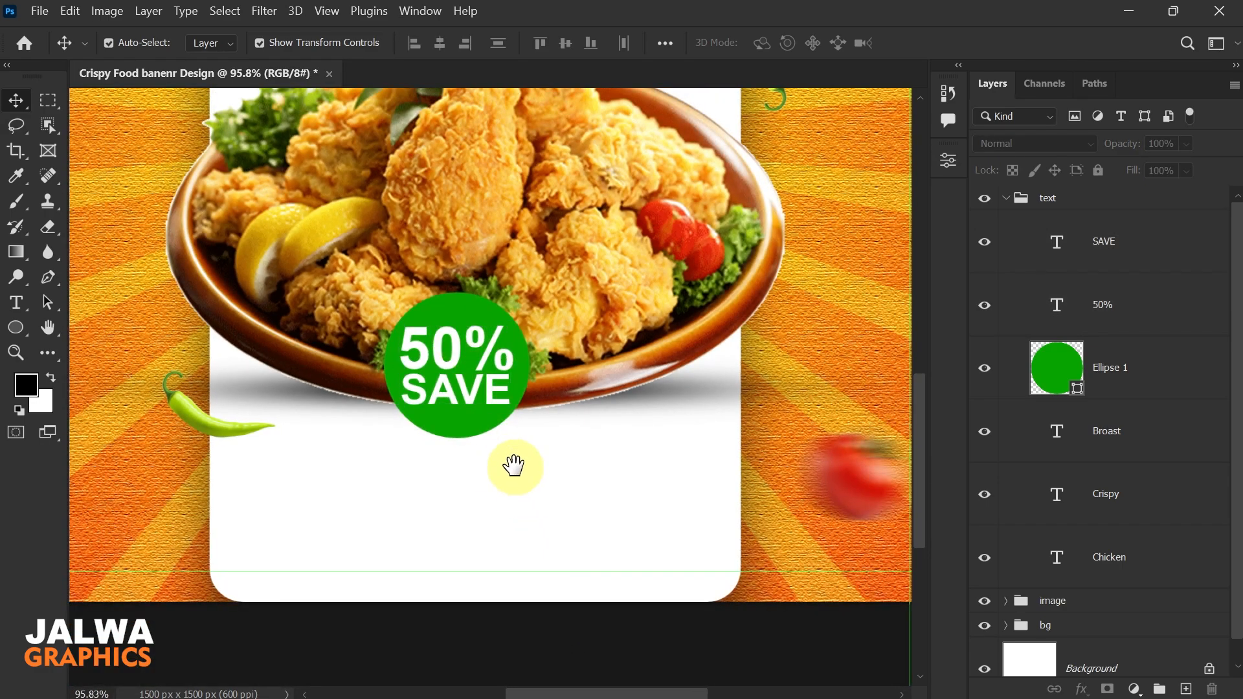
Step: Draw a rectangle about 242 by 54 px above the SAVE layer, on the white panel below the discount badge
drag(515, 466, 535, 431)
click(1116, 252)
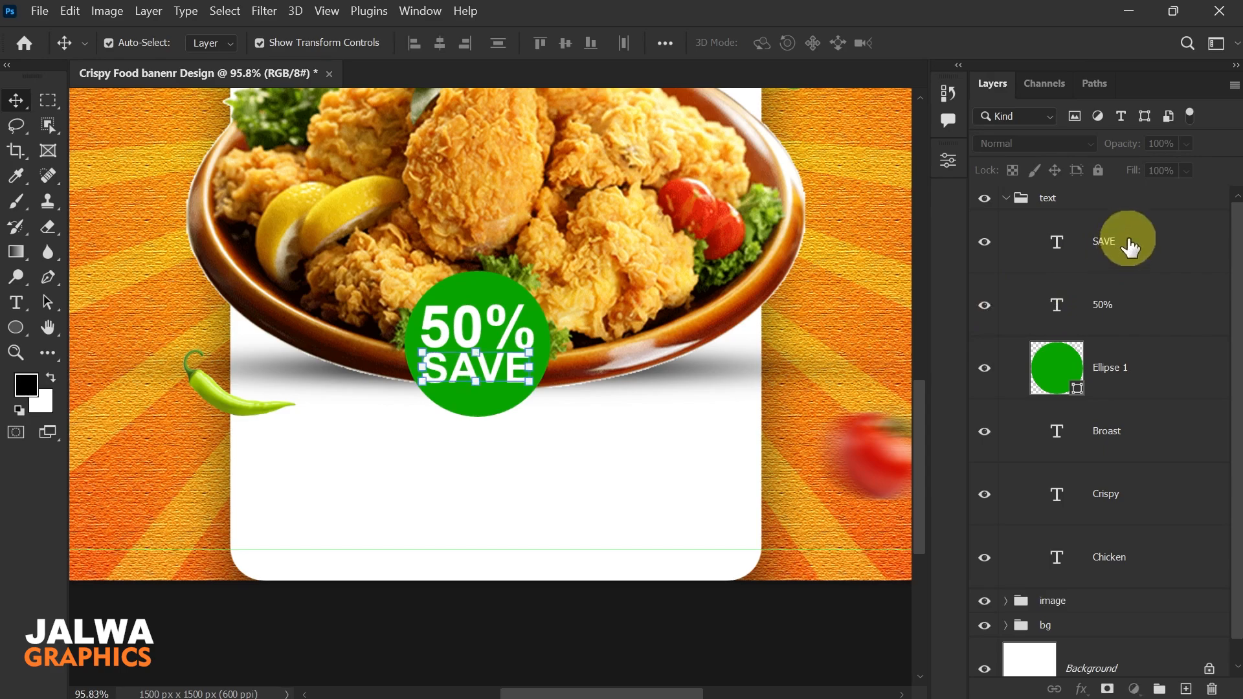
click(17, 328)
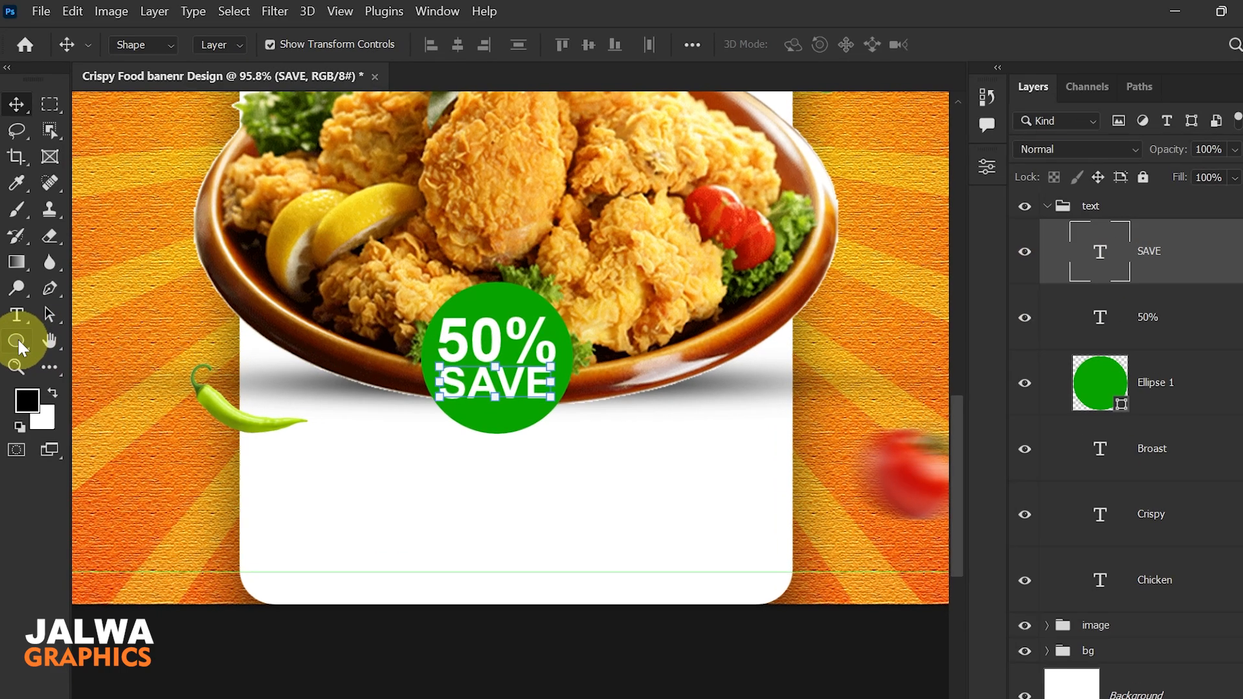
right_click(18, 337)
click(97, 340)
drag(426, 491, 441, 517)
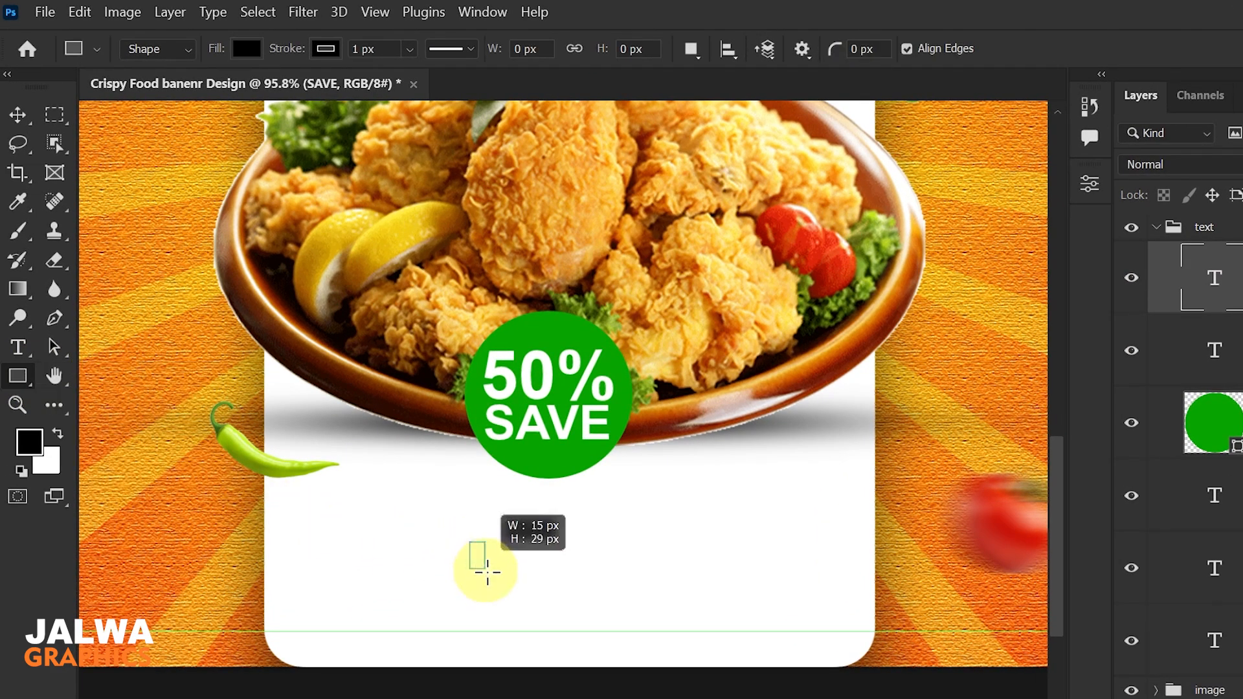
drag(487, 571, 641, 577)
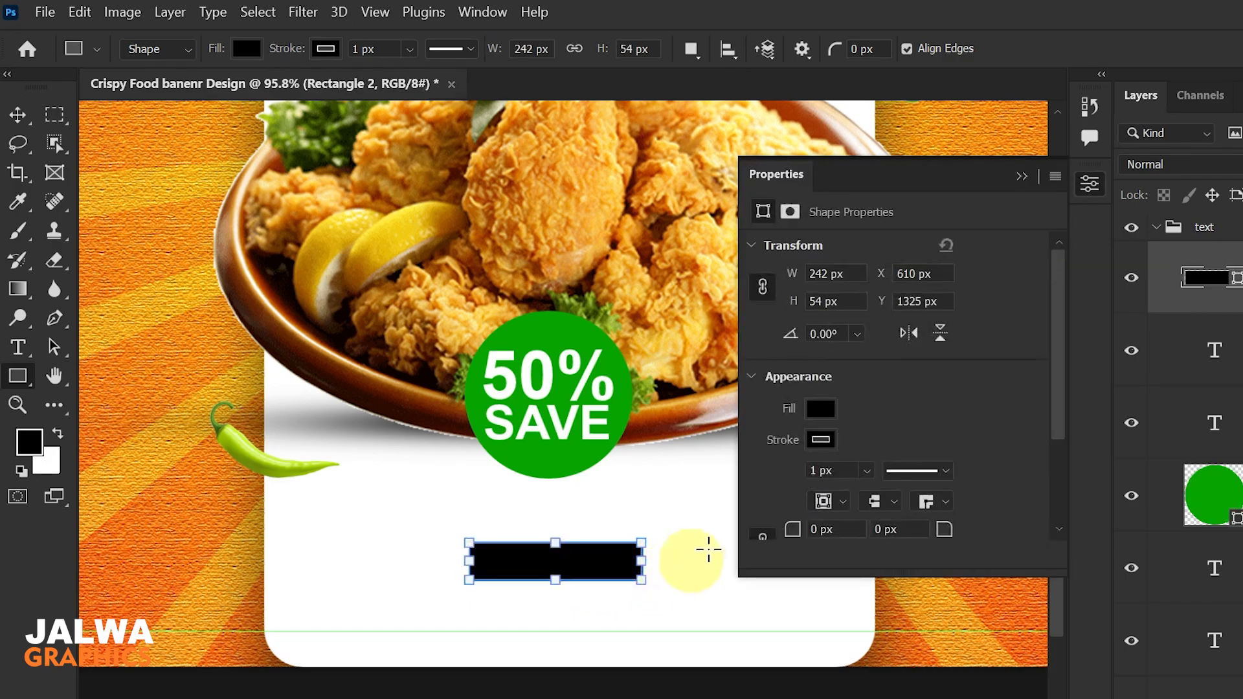
Step: Give the new rectangle no stroke and the badge's green fill
click(821, 441)
click(775, 419)
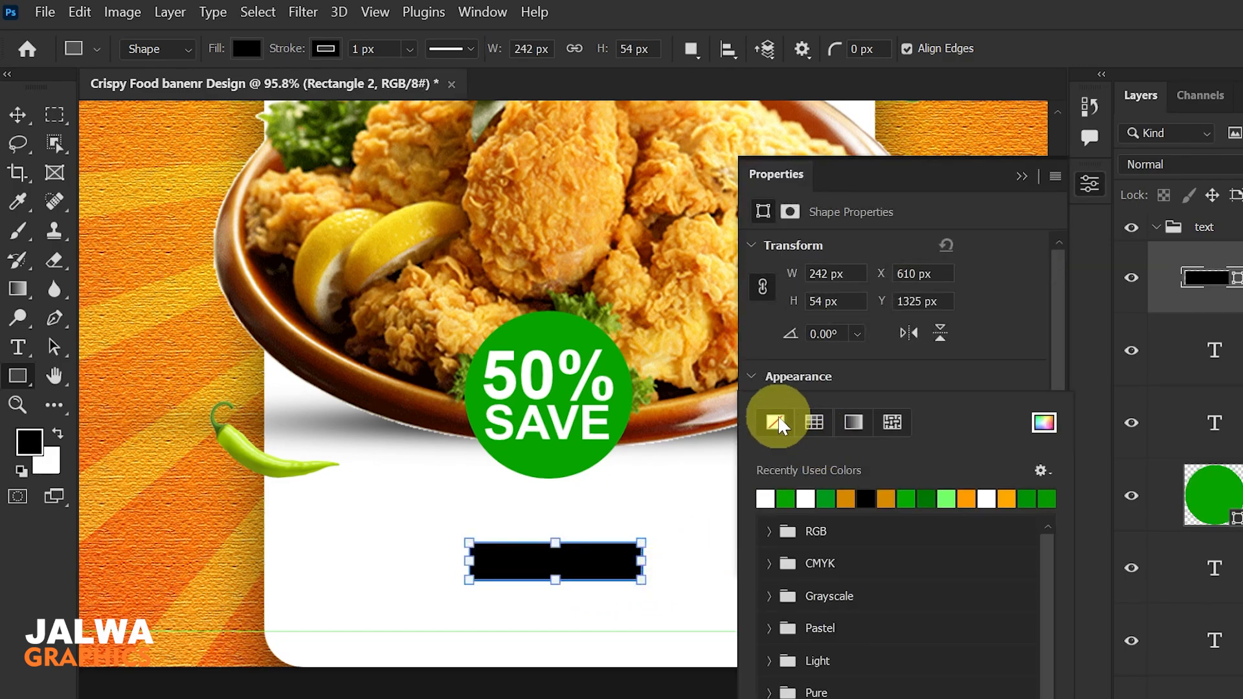
click(946, 369)
click(821, 409)
click(797, 494)
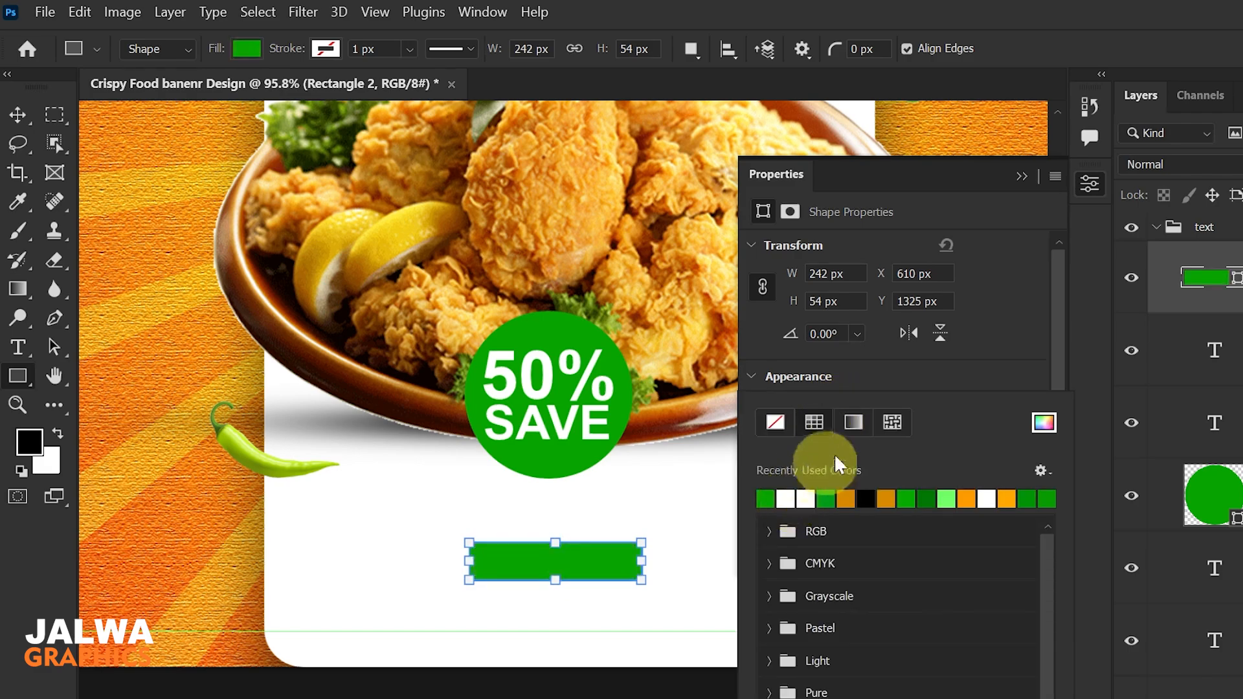
click(940, 392)
Step: Round all four corners of the green rectangle to 27 px to make a pill-shaped button
scroll(940, 392, down, 3)
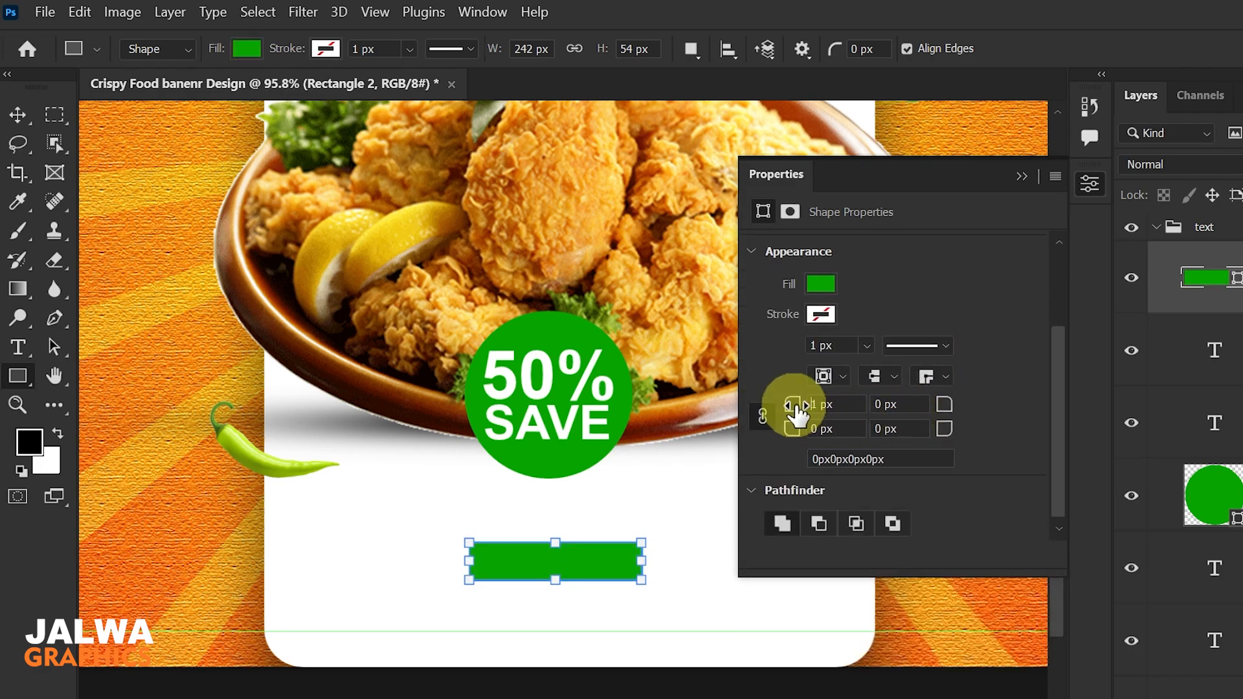
drag(798, 411, 990, 411)
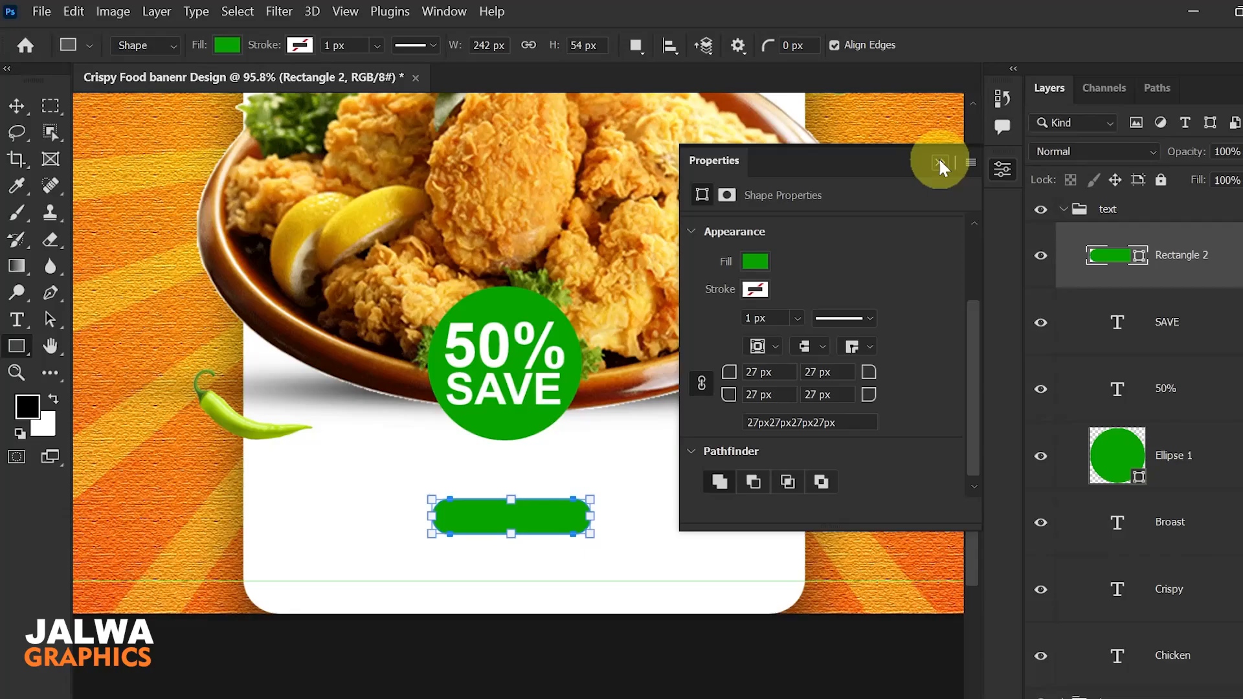
click(940, 160)
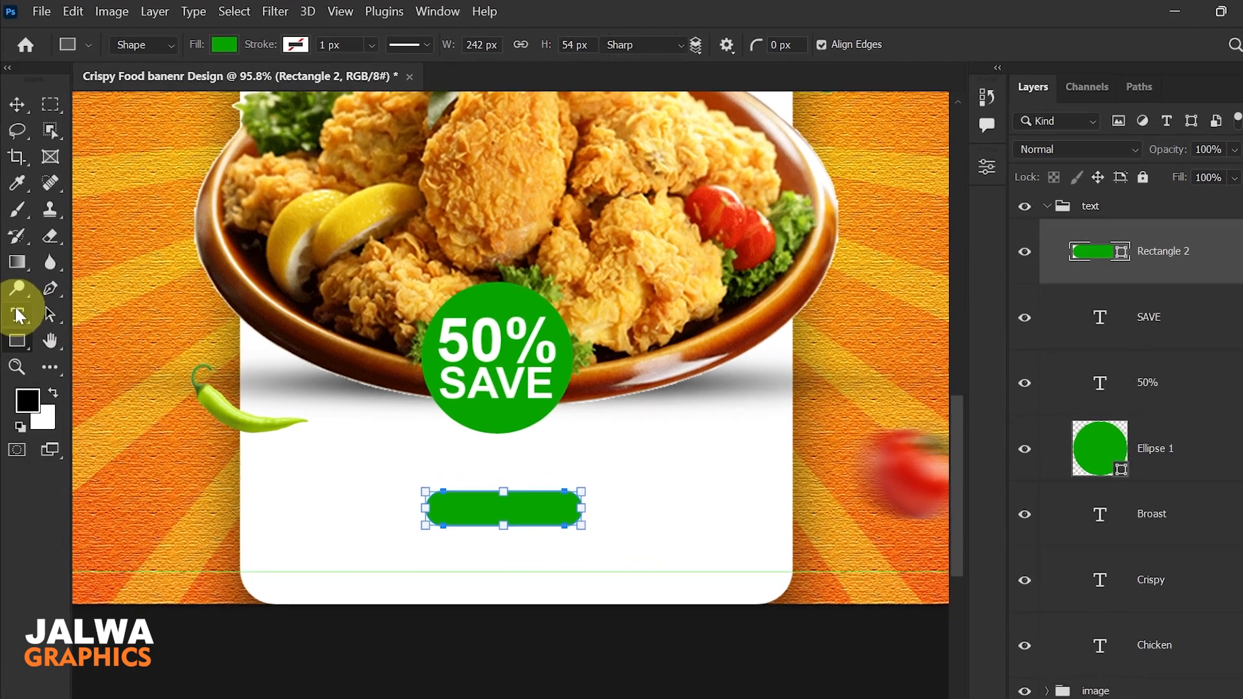
Step: Add the horizontal text "Order Now" in white Arial Bold at 9 pt on the lower part of the white panel
right_click(20, 315)
click(106, 315)
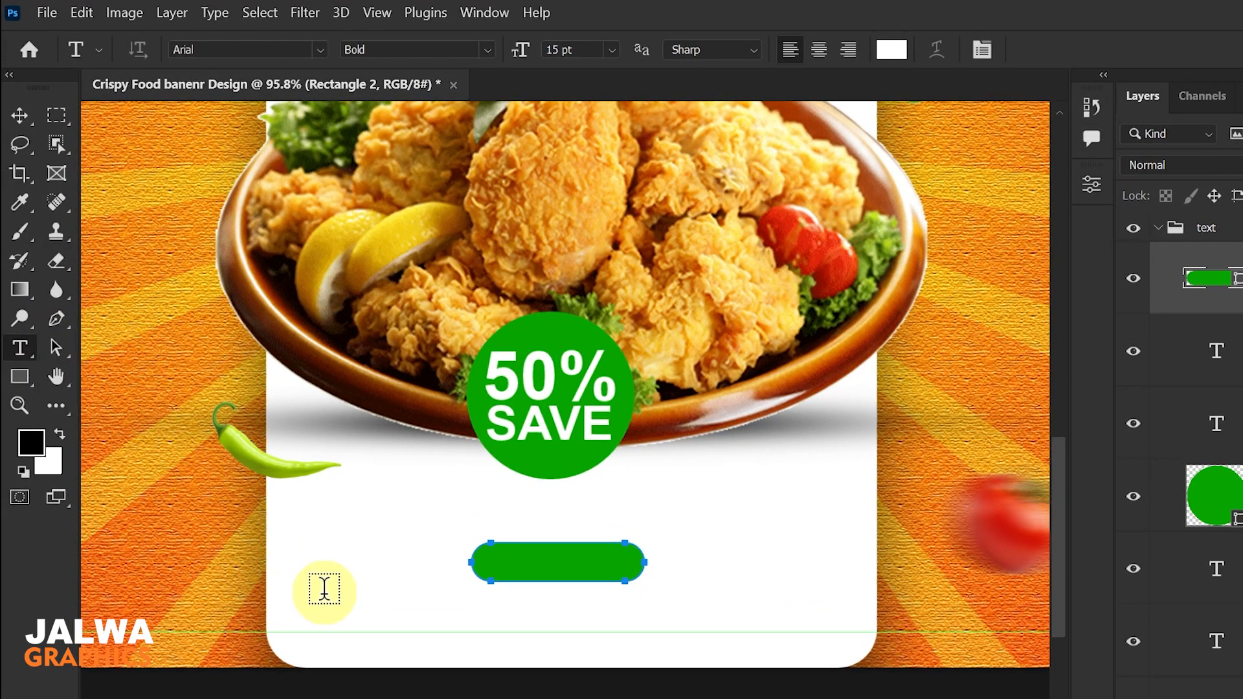
click(350, 594)
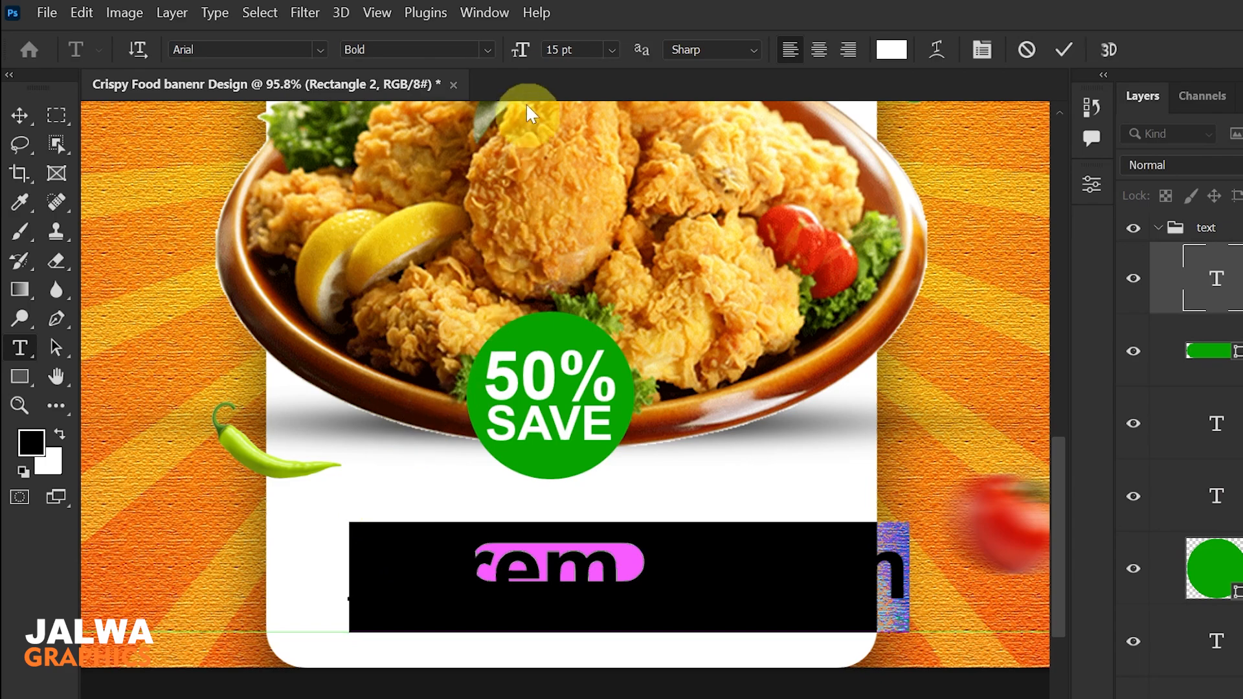
drag(524, 63, 515, 91)
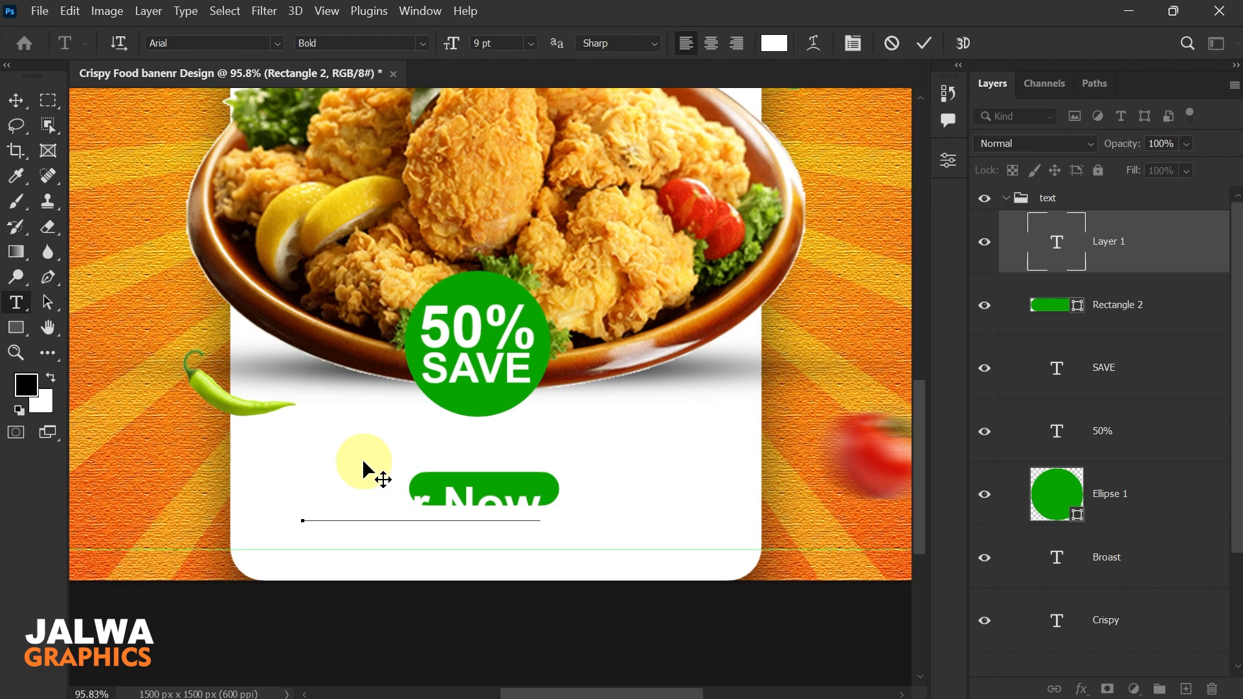
click(16, 100)
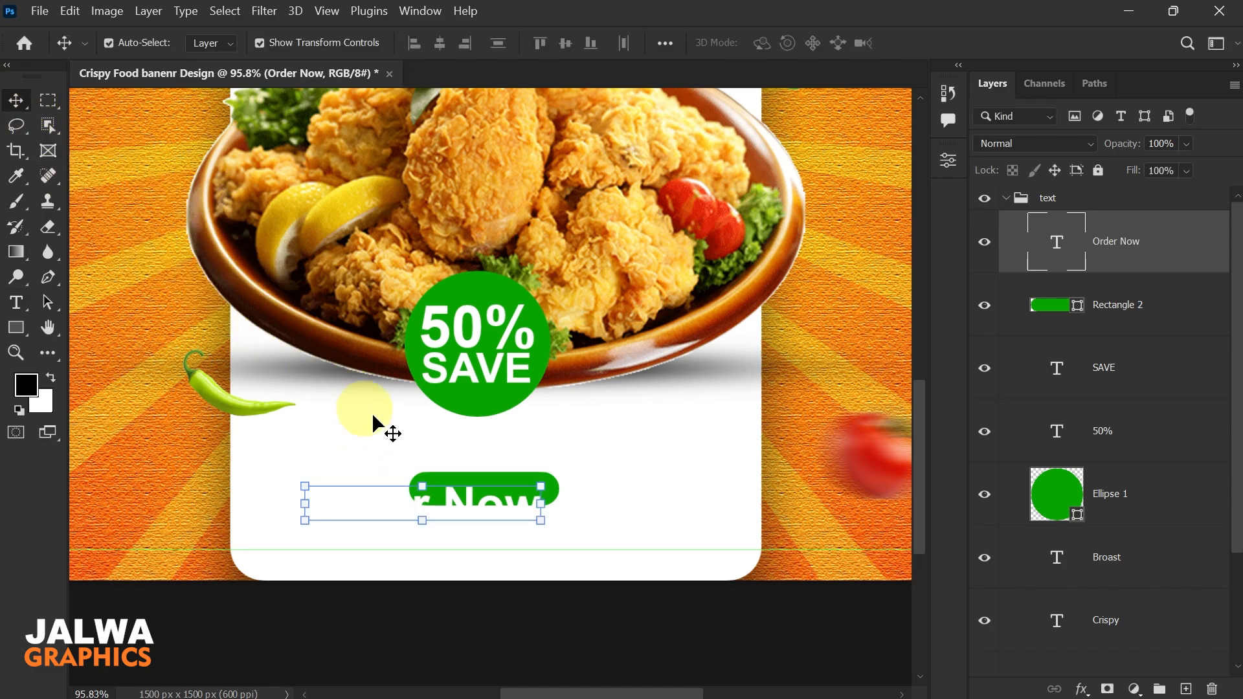
Step: Move the Order Now text onto the green button and scale it to about 54% so it fits inside
drag(416, 503, 469, 488)
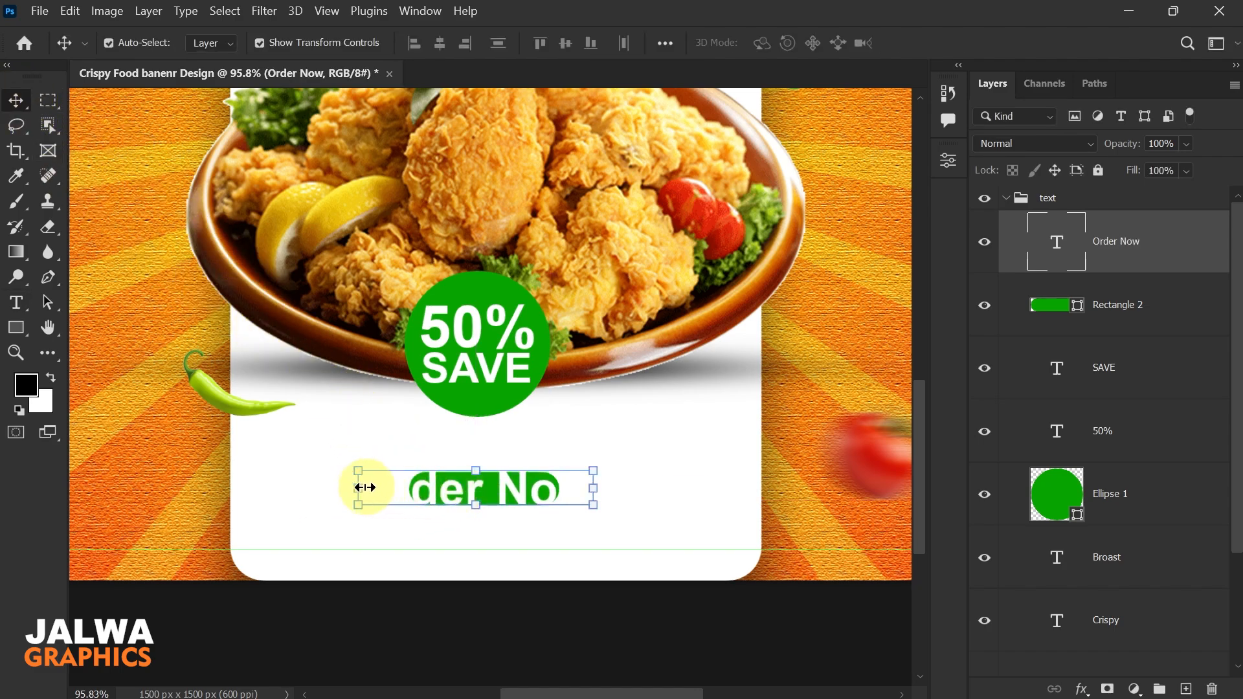
key(ctrl+t)
drag(358, 488, 422, 489)
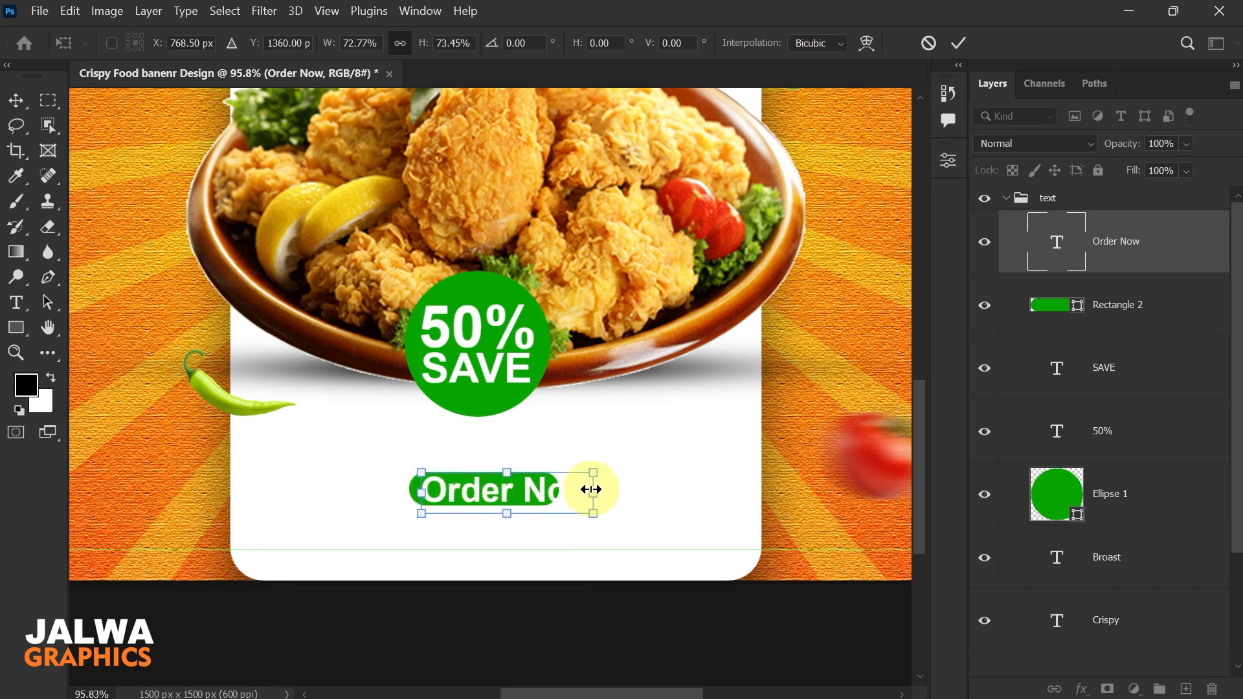
drag(591, 489, 549, 490)
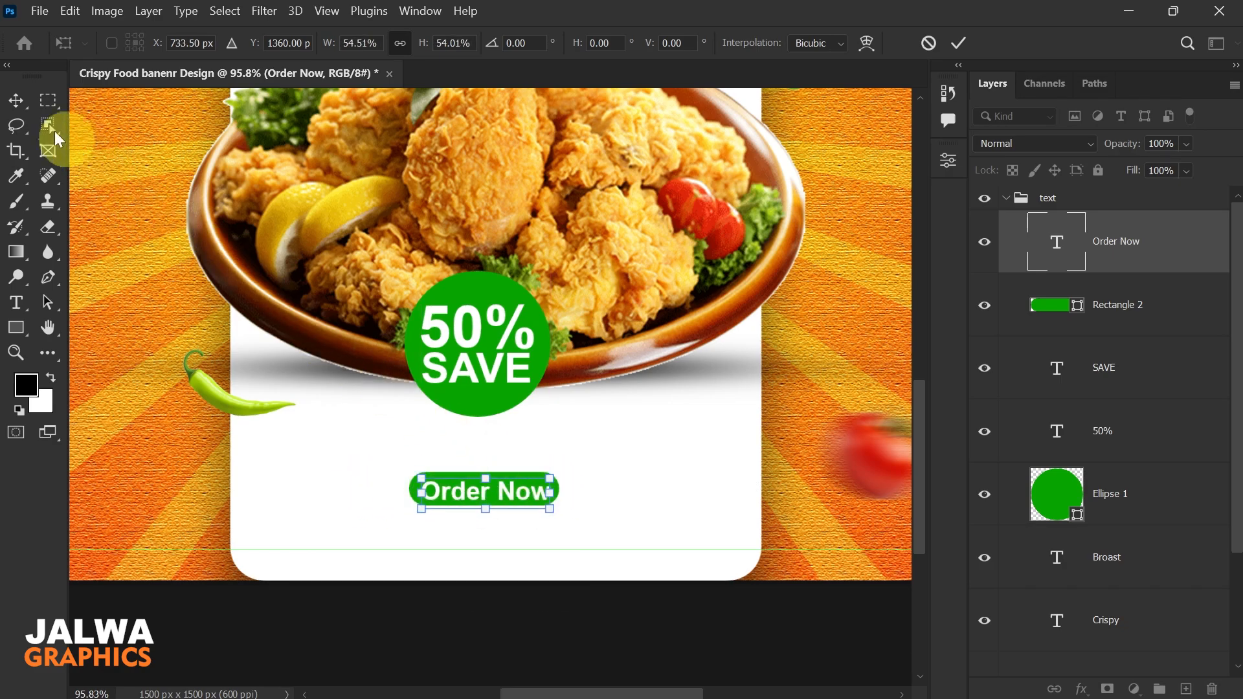
click(20, 102)
Step: Align the Order Now text and the green button to each other's horizontal and vertical centres
scroll(477, 508, up, 3)
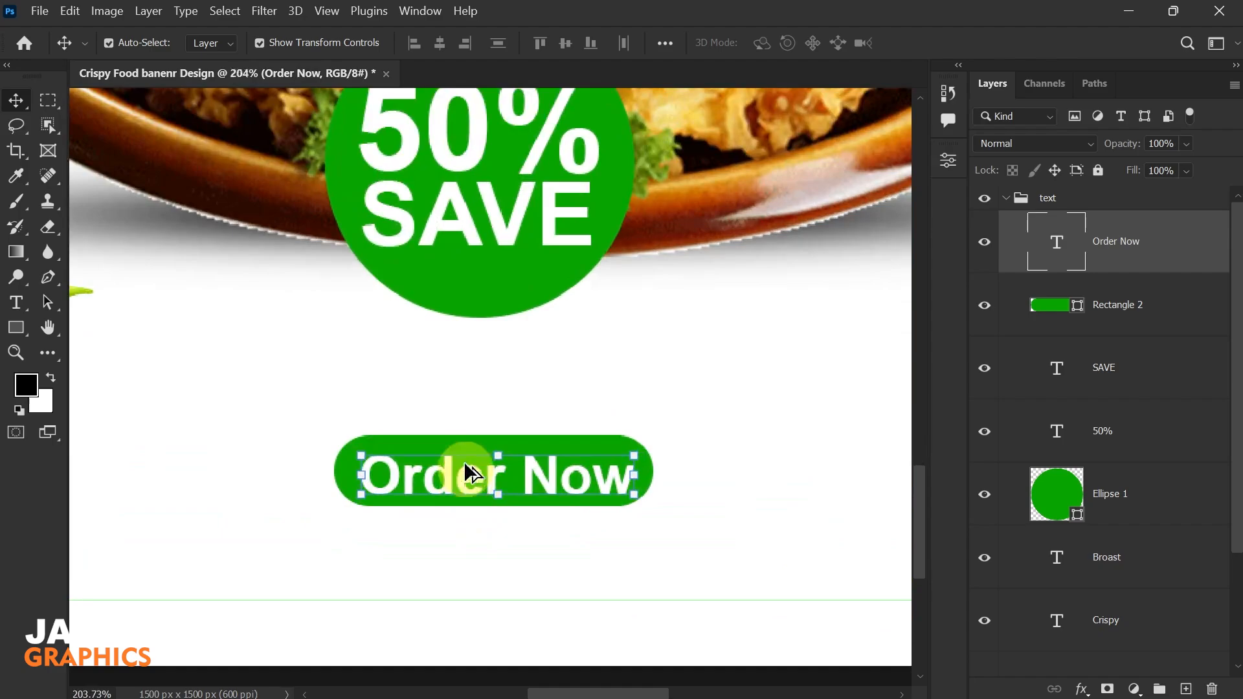
click(461, 408)
click(477, 446)
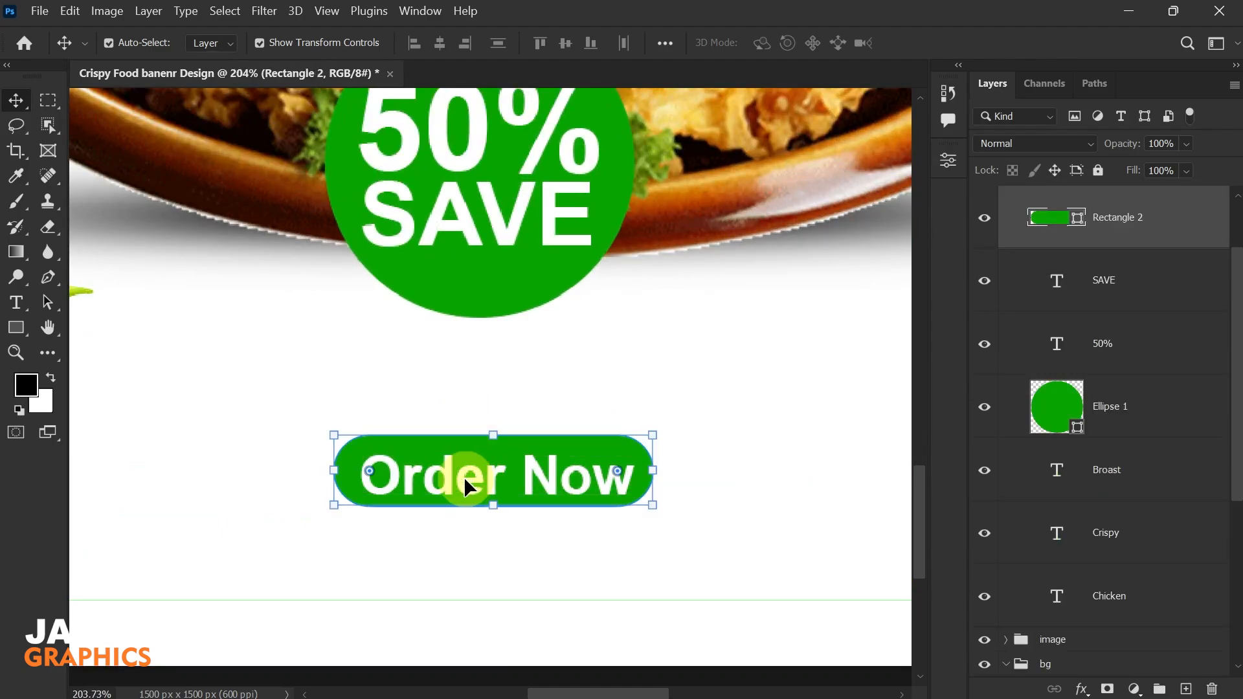
shift+click(463, 477)
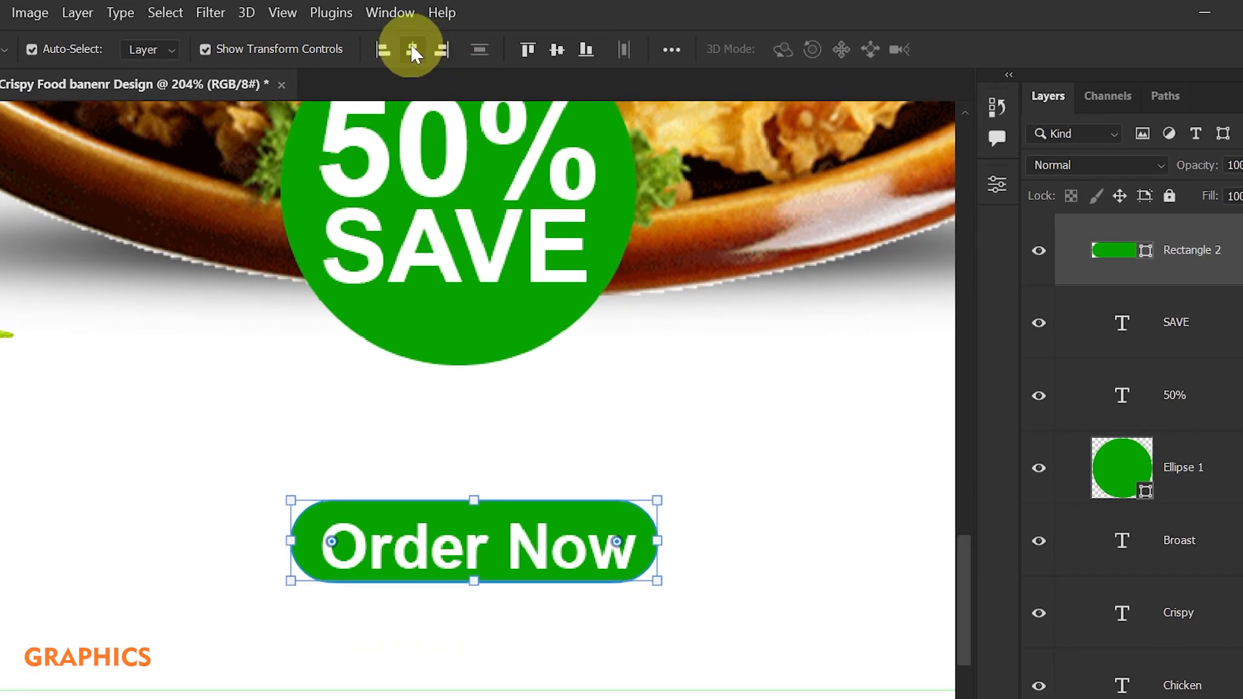
click(412, 49)
click(558, 52)
scroll(530, 377, down, 5)
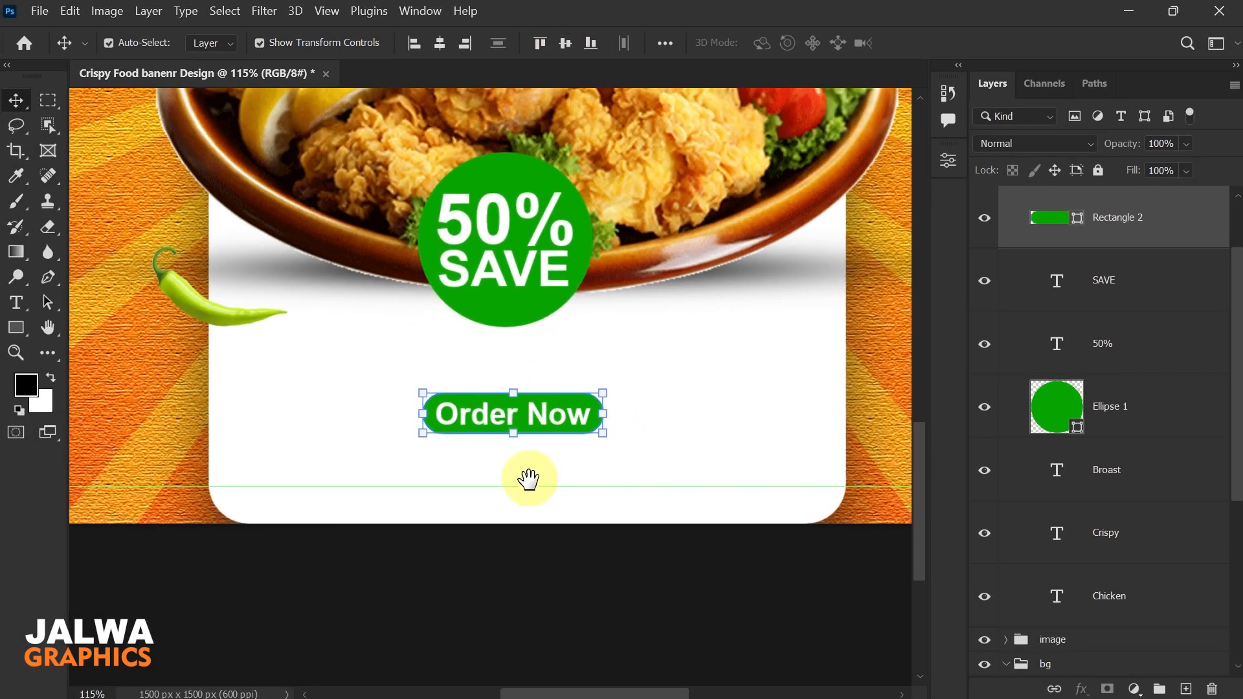
Step: Centre the Order Now button and its text horizontally under the 50% SAVE circle, shifting them slightly up
drag(529, 479, 528, 492)
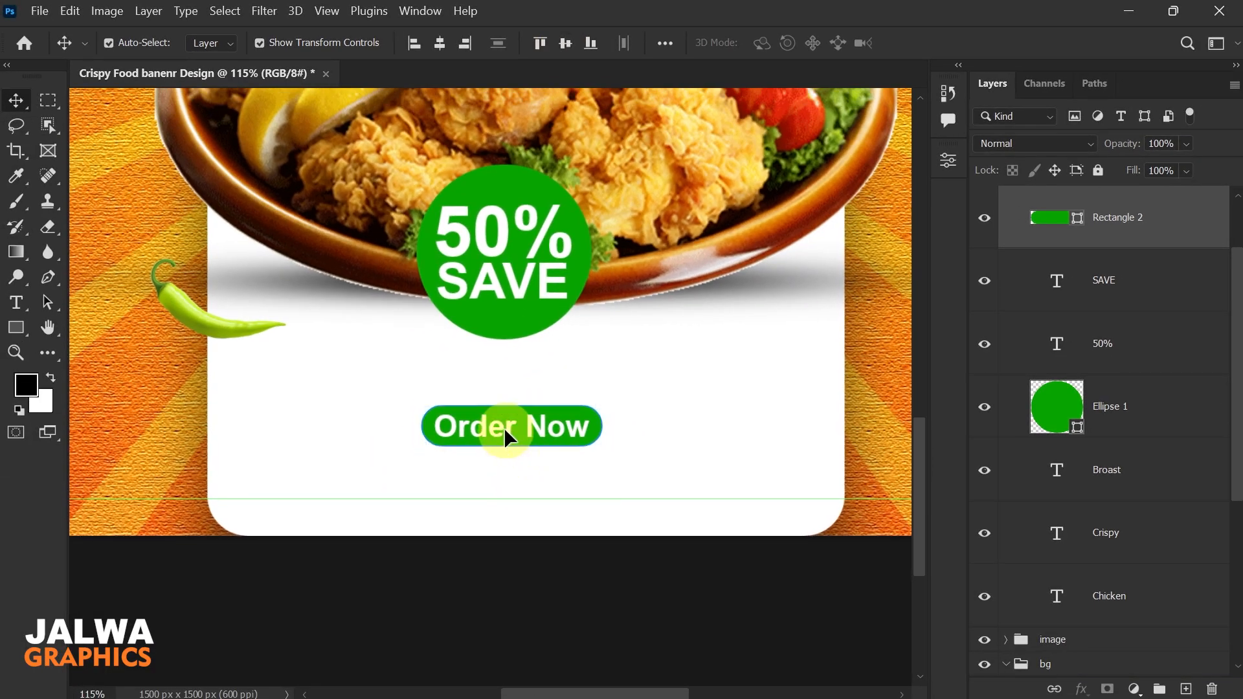
shift+click(506, 432)
shift+click(504, 307)
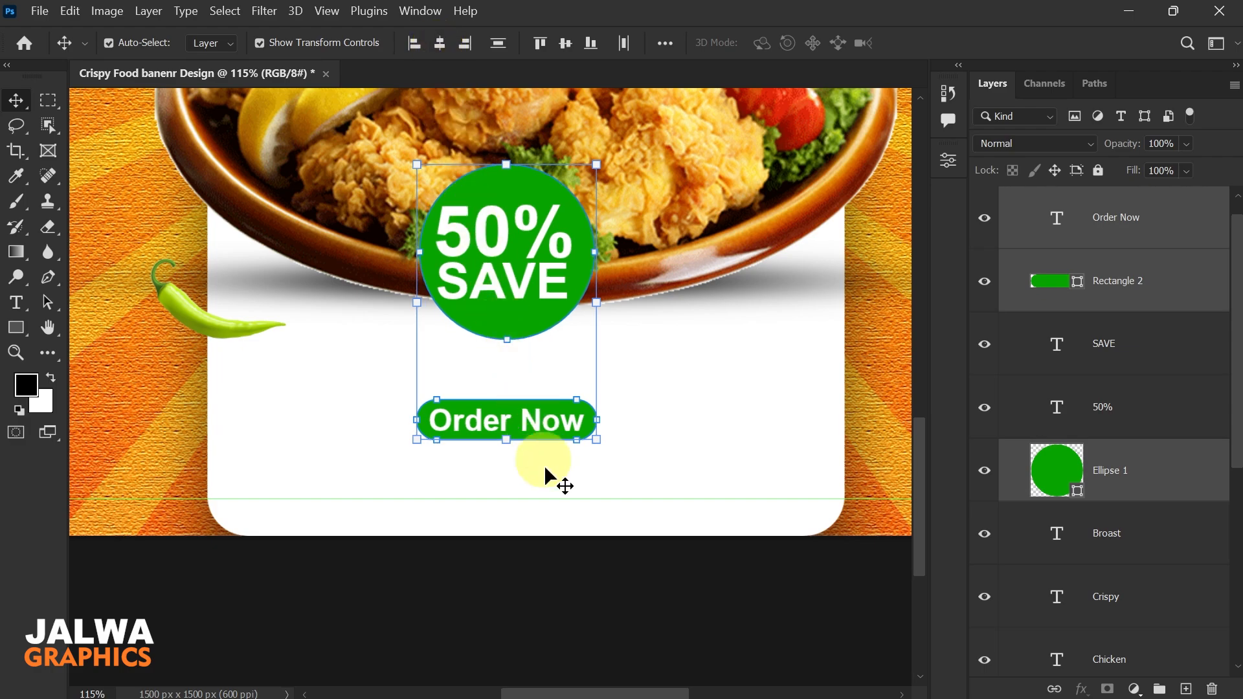
click(573, 554)
Step: Paste the green contact strip with the website and phone number and place it below the Order Now button
scroll(515, 482, down, 2)
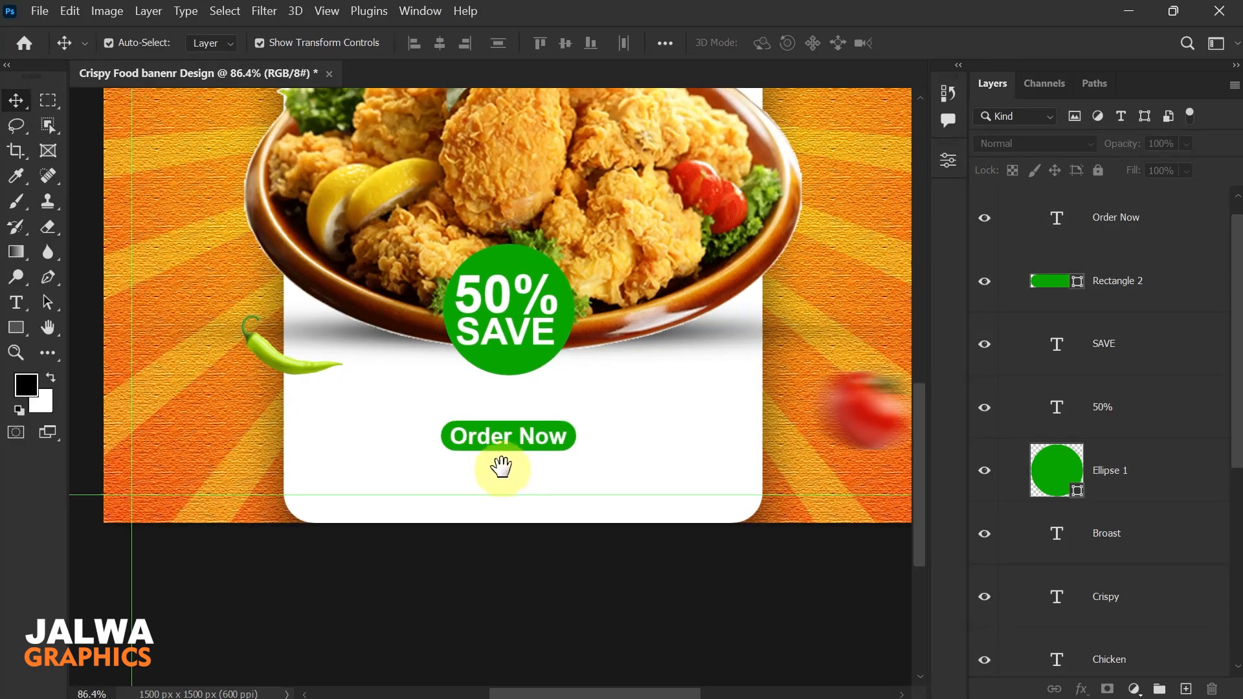
drag(502, 466, 494, 437)
key(ctrl+v)
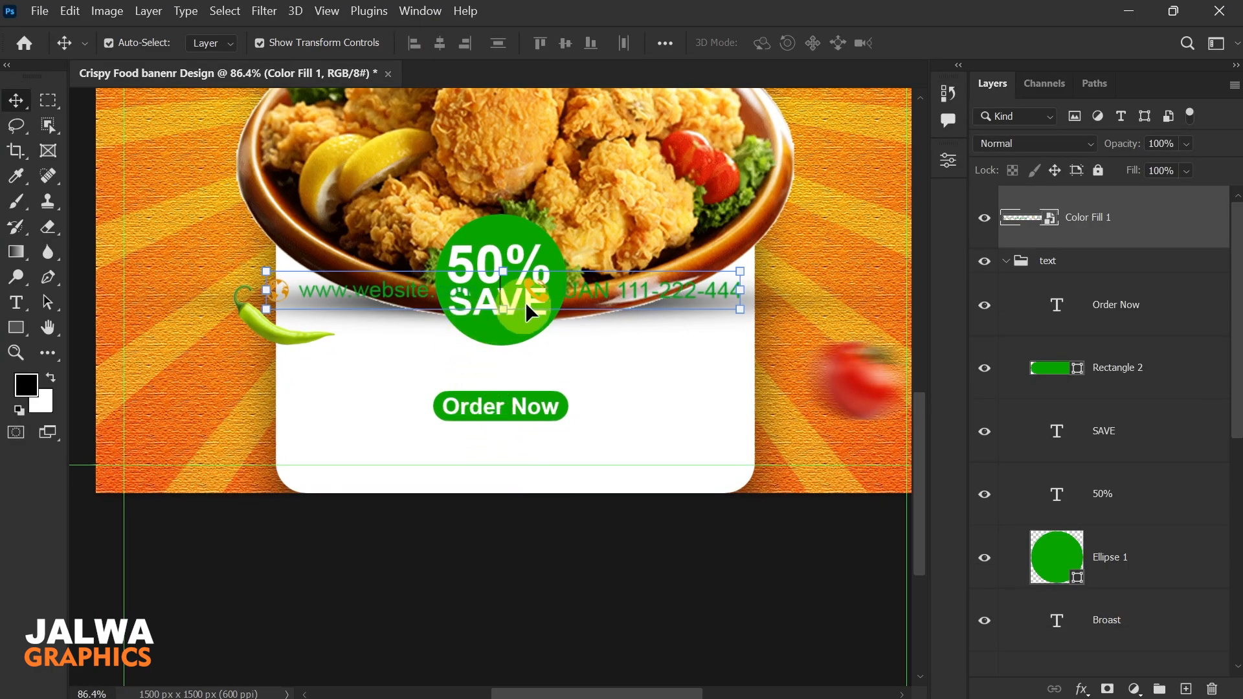
drag(542, 297, 544, 458)
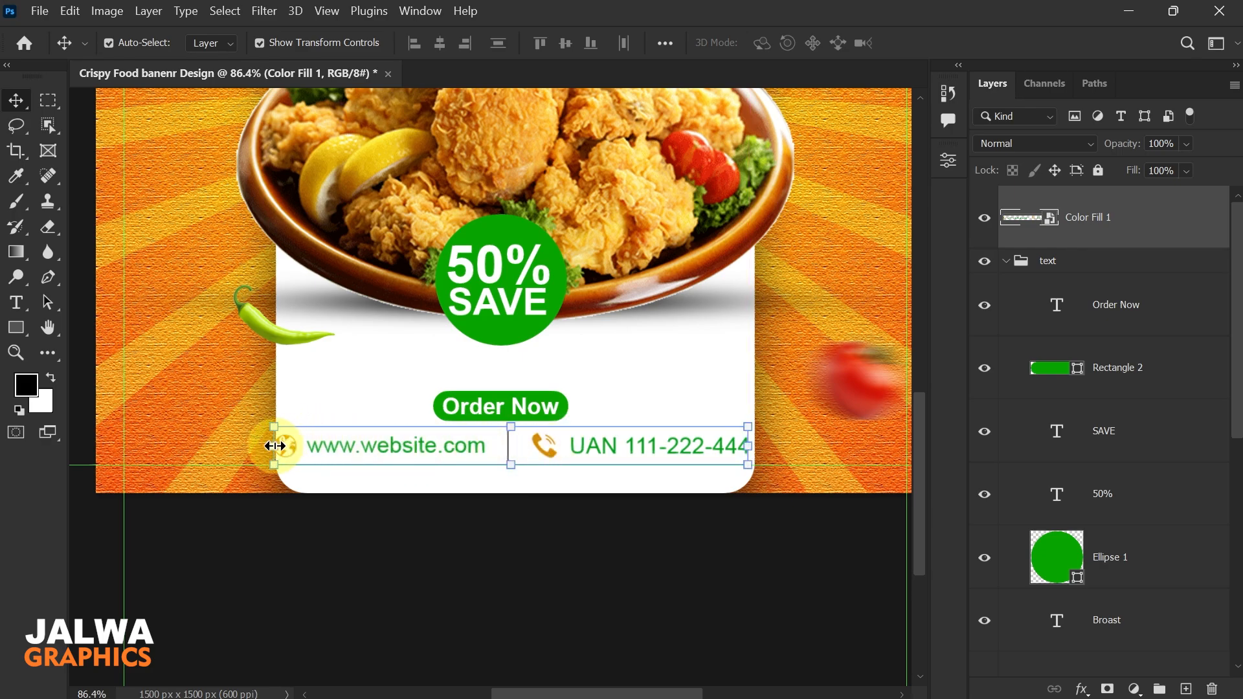
Step: Scale the contact strip to 132.77% so it fits inside the white panel with side margins, and lower it slightly
drag(274, 446, 316, 445)
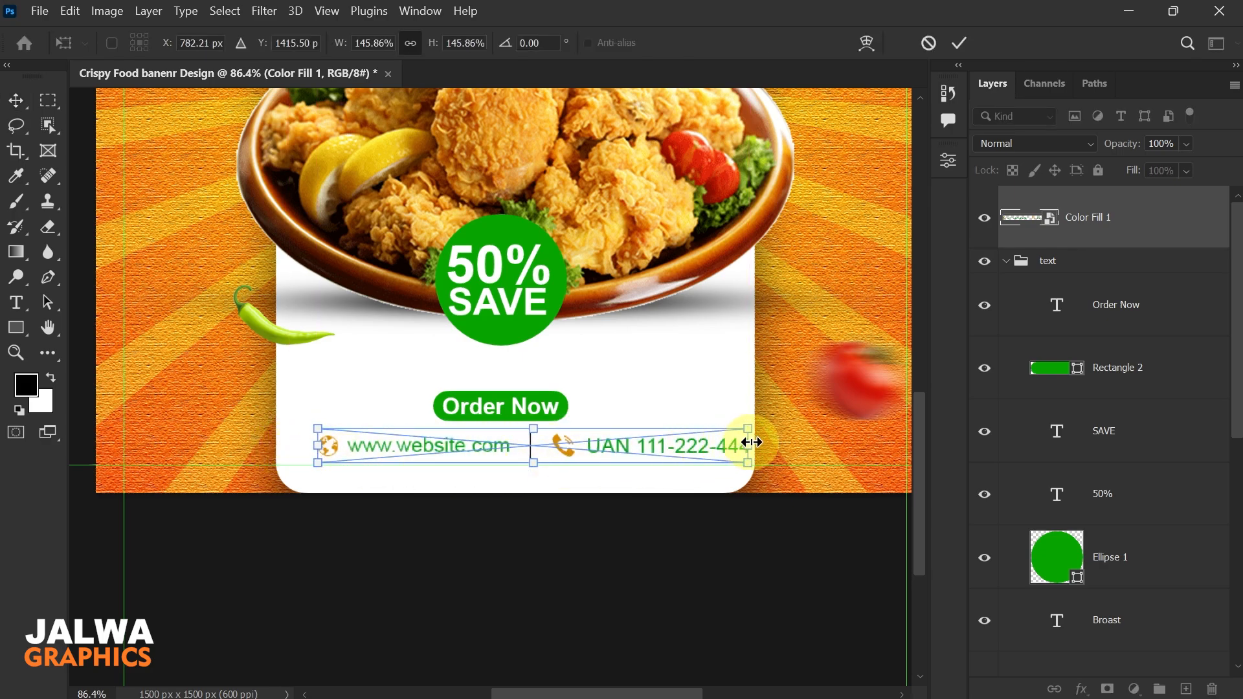
drag(751, 442, 711, 443)
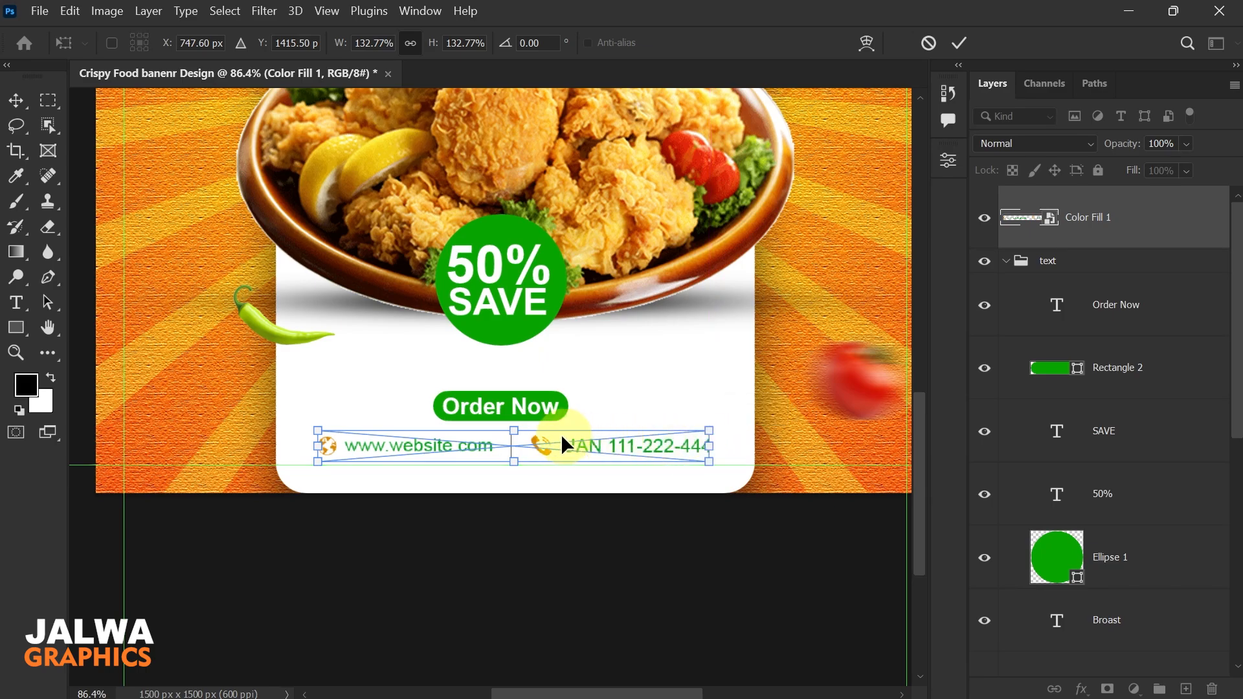
drag(534, 443, 538, 443)
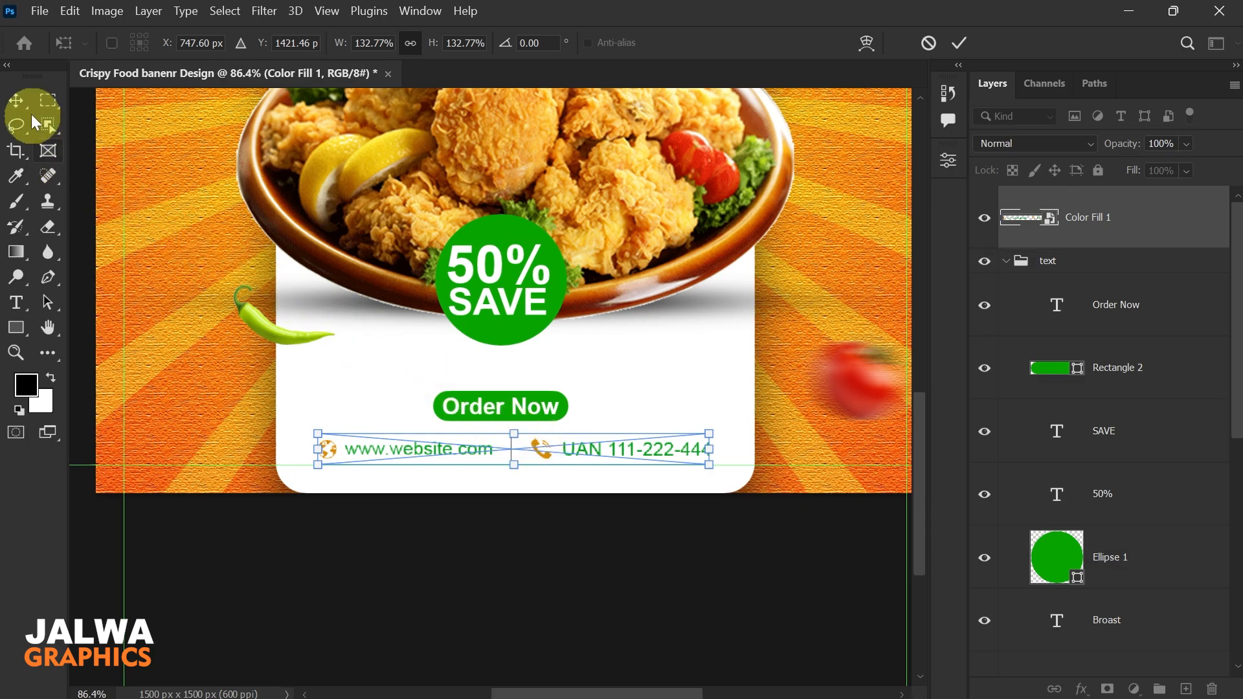
click(15, 102)
click(490, 542)
Step: Move the contact strip layer to the top of the text group and collapse the text and bg groups
scroll(483, 418, down, 6)
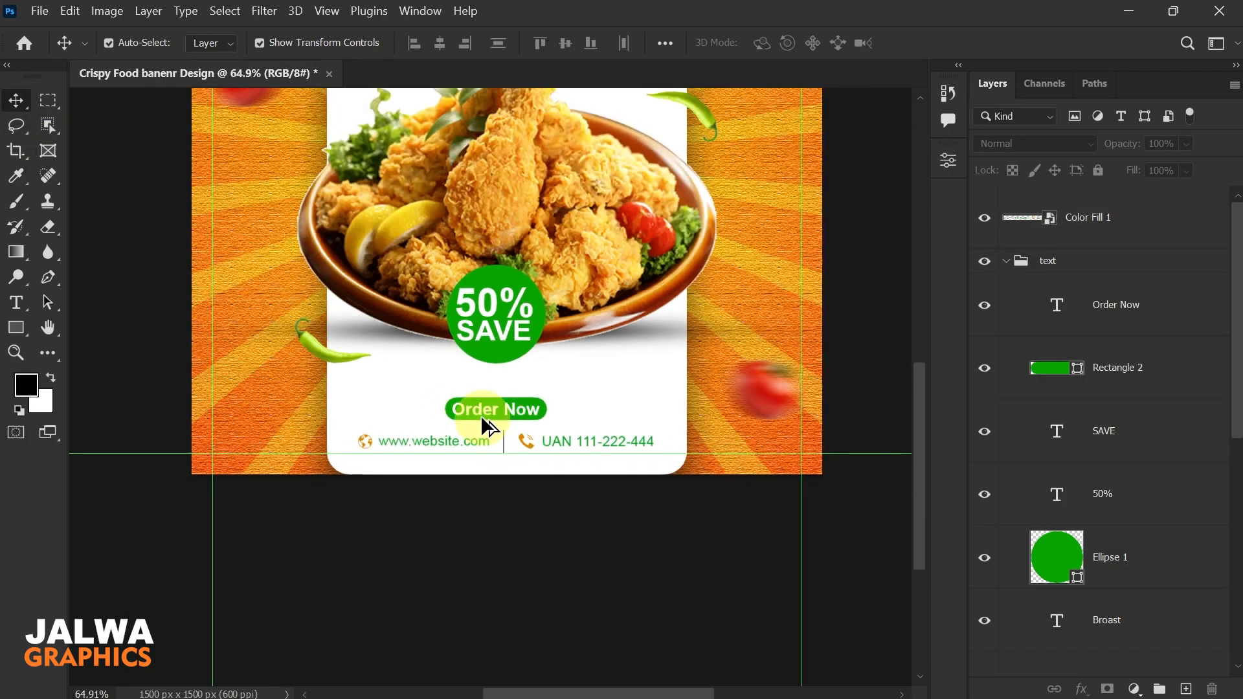
drag(492, 399, 520, 453)
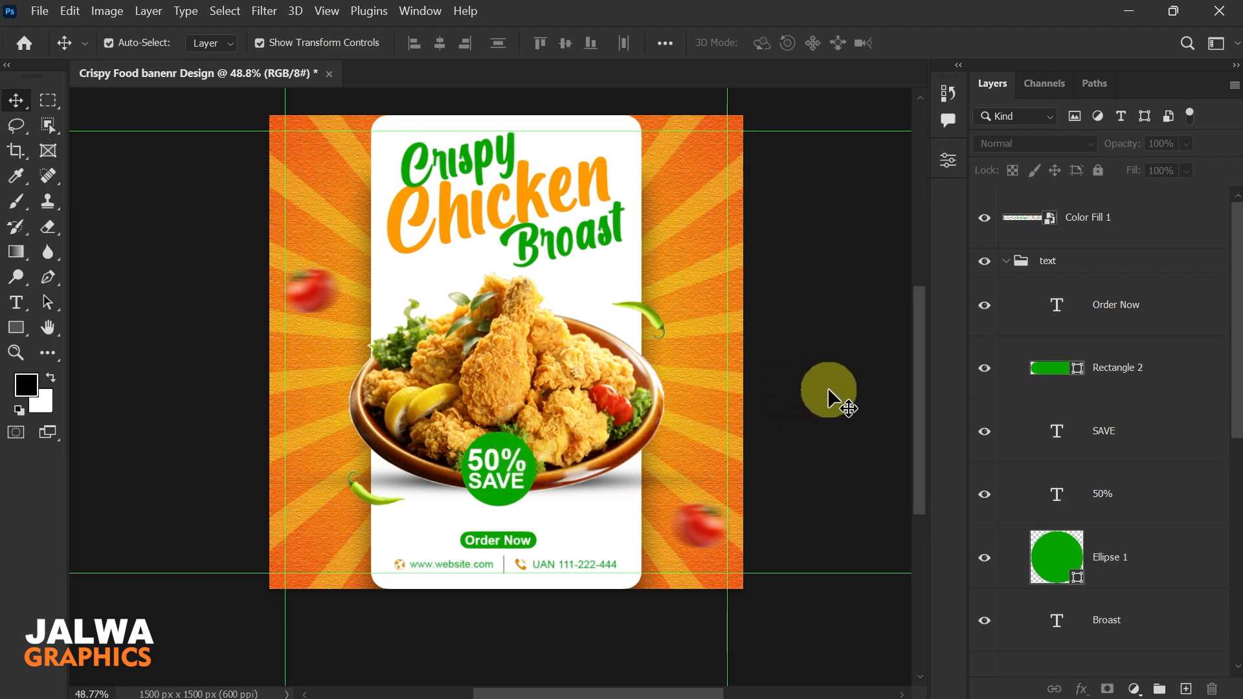
click(1107, 215)
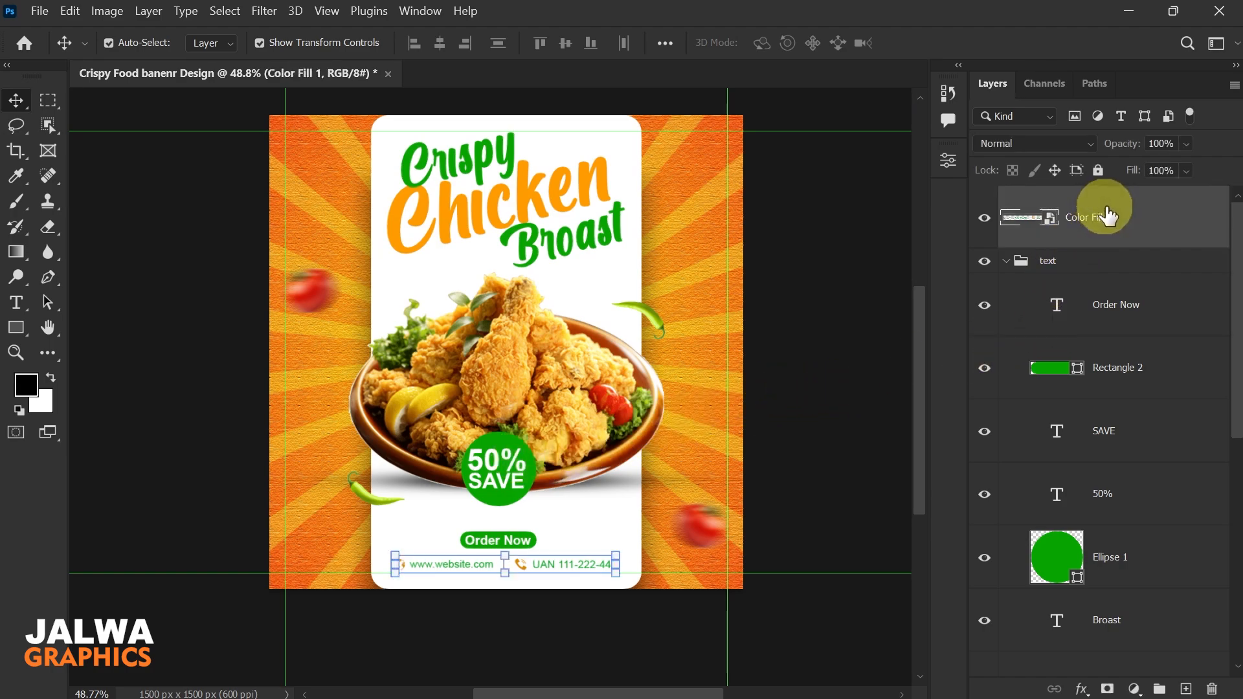
click(984, 218)
click(985, 217)
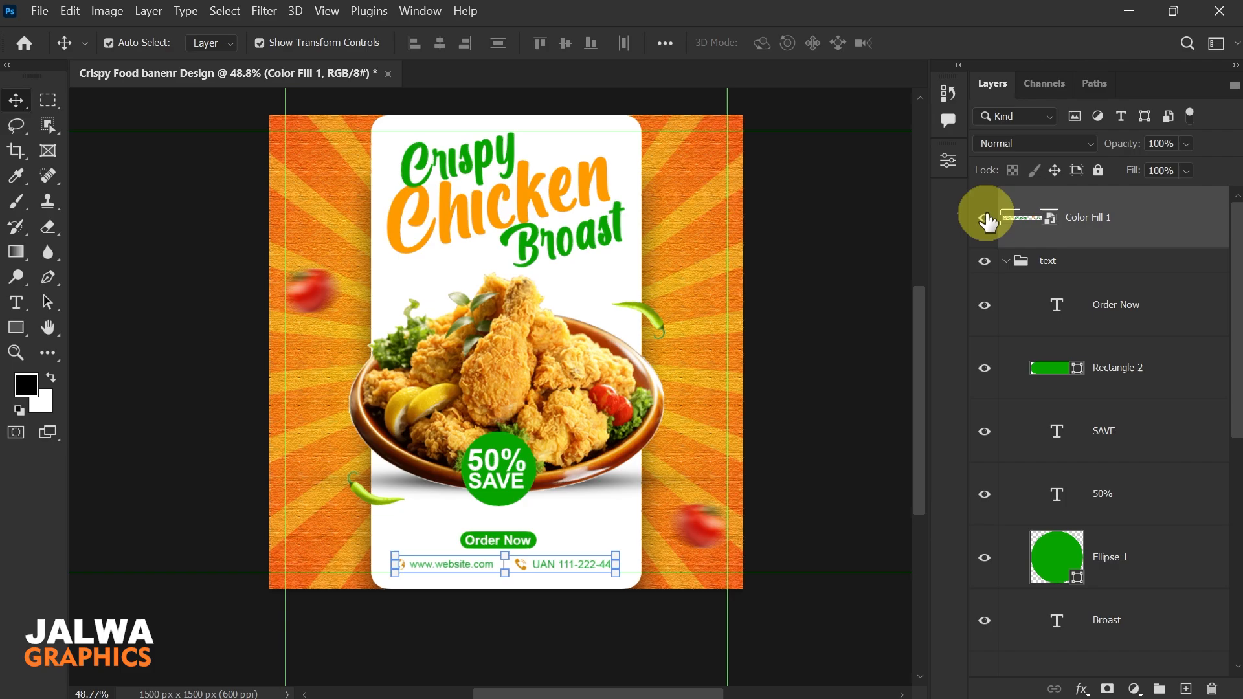
drag(988, 222, 1015, 248)
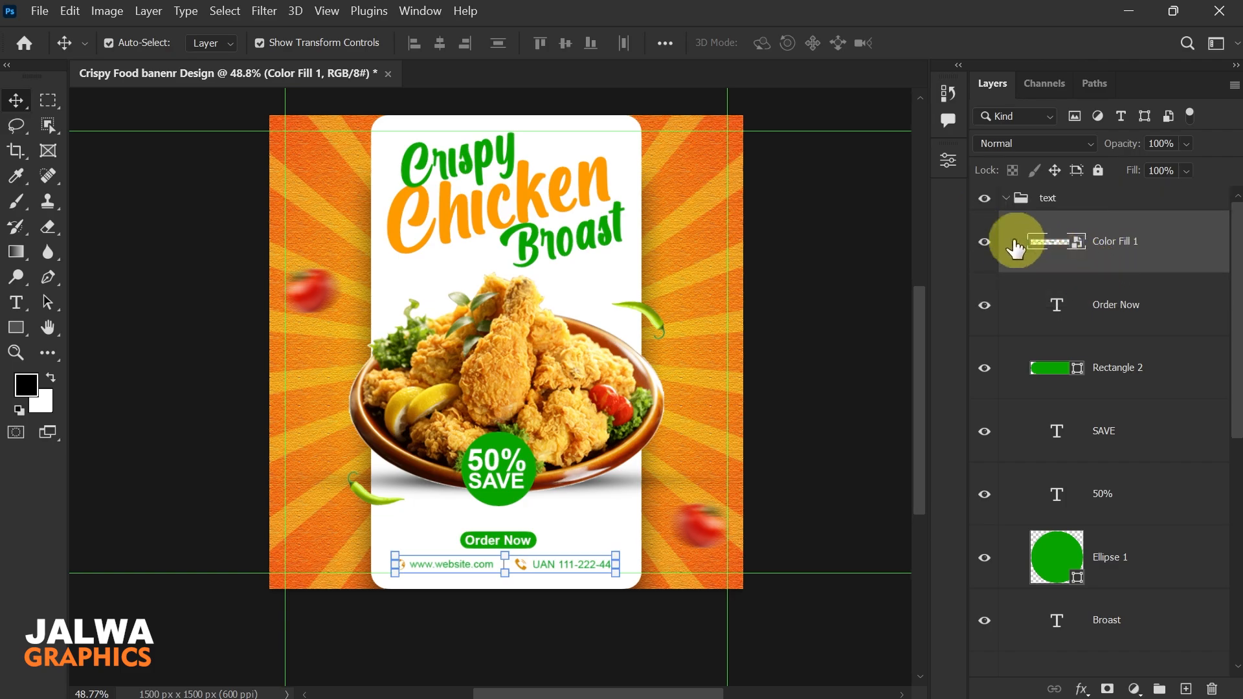
click(1006, 197)
click(1005, 247)
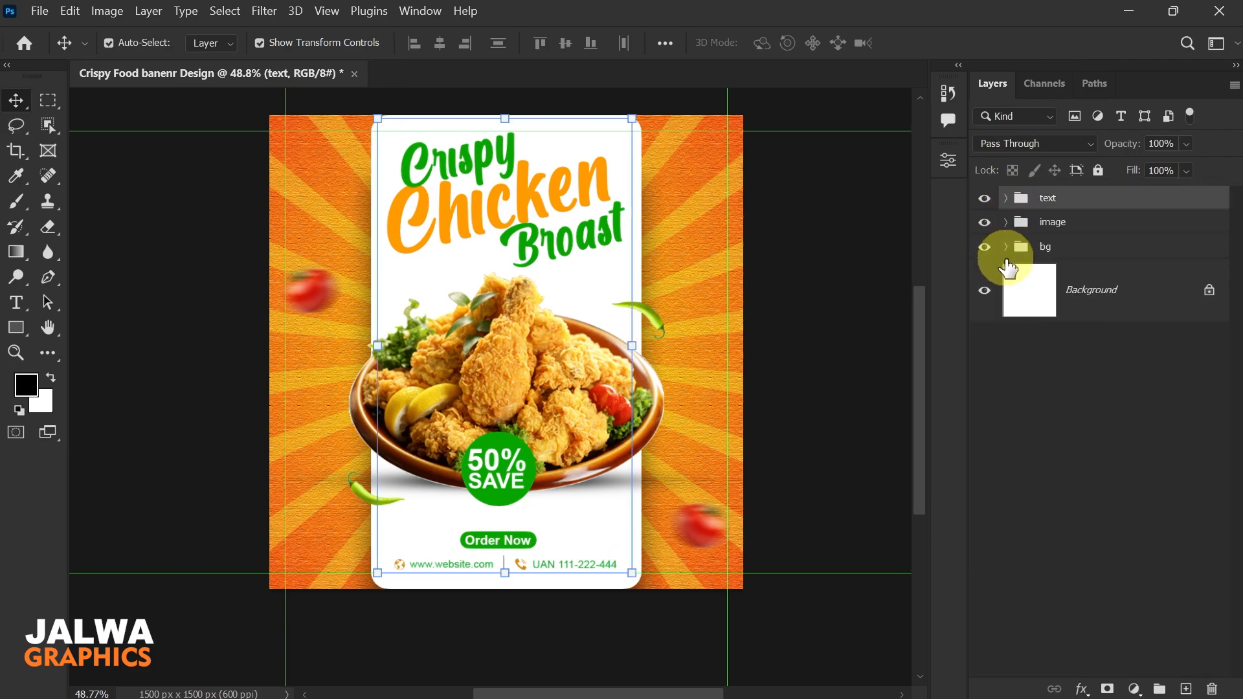